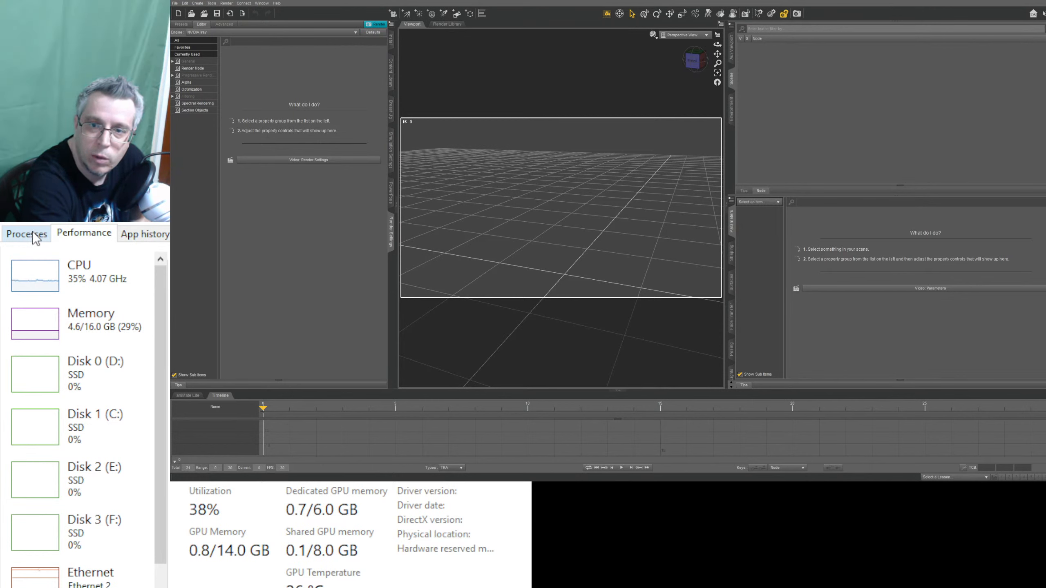
# Step: Examine the running processes' CPU, memory and GPU usage and the system's overall performance in Task Manager
pyautogui.click(32, 233)
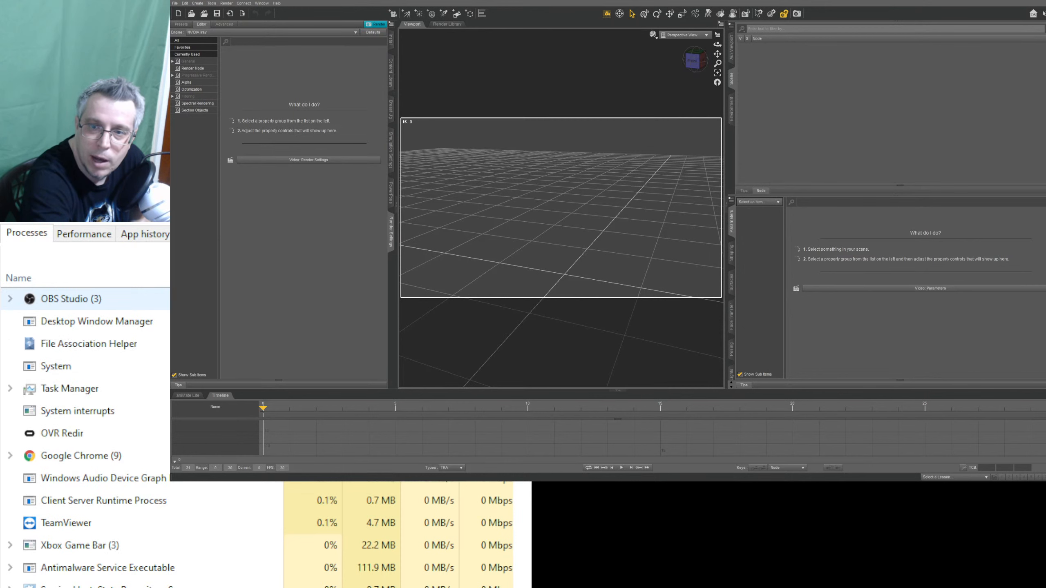
pyautogui.click(79, 238)
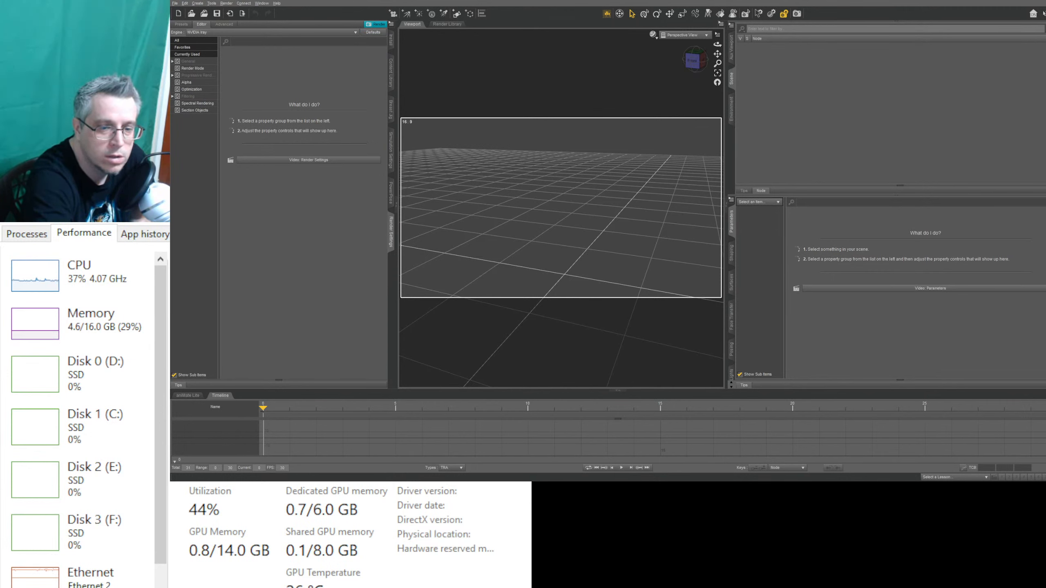
pyautogui.click(42, 237)
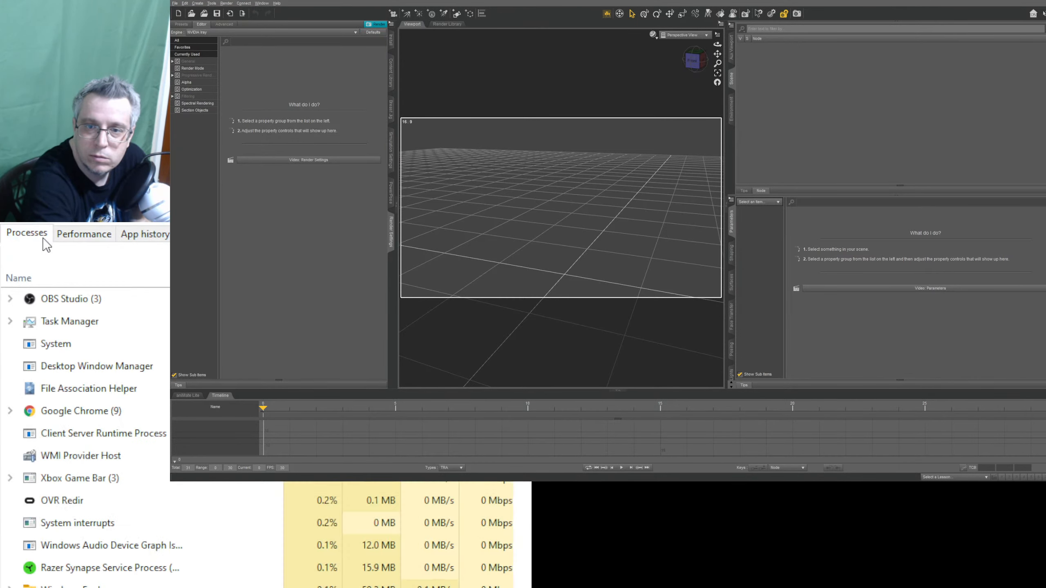
pyautogui.hscroll(4, 85, 421)
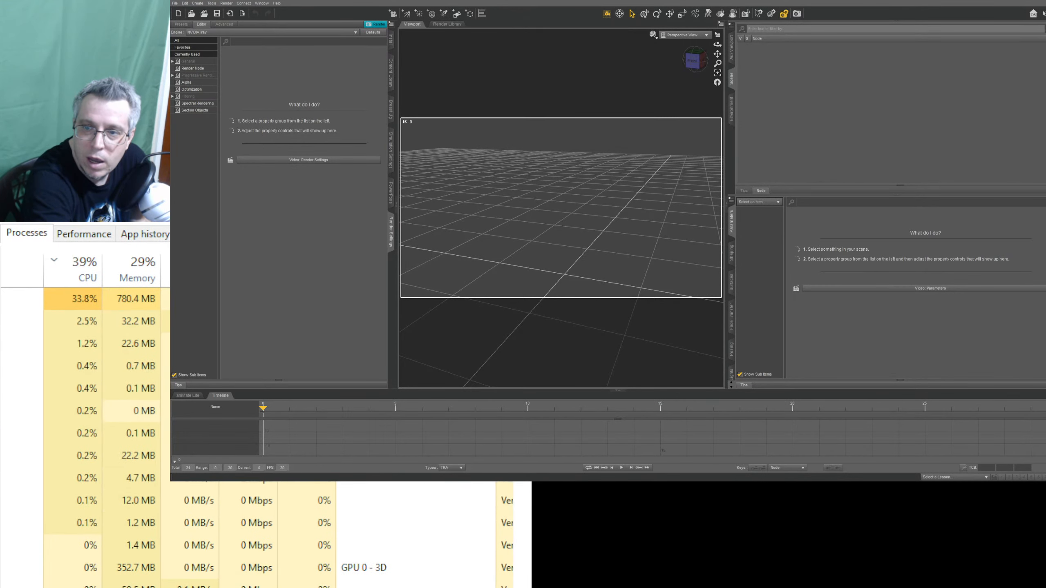
pyautogui.hscroll(-4, 85, 421)
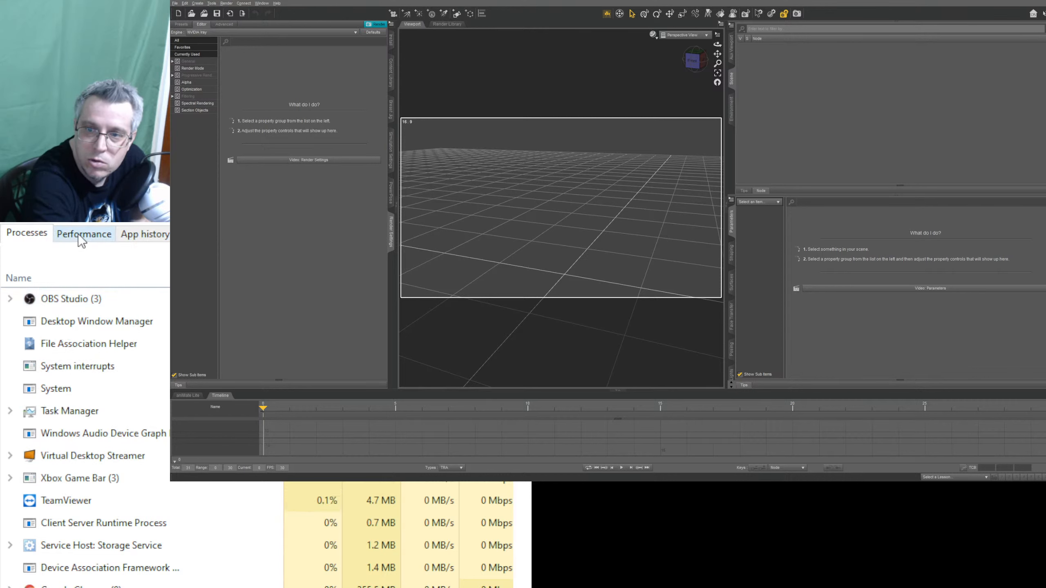
pyautogui.hscroll(4, 82, 313)
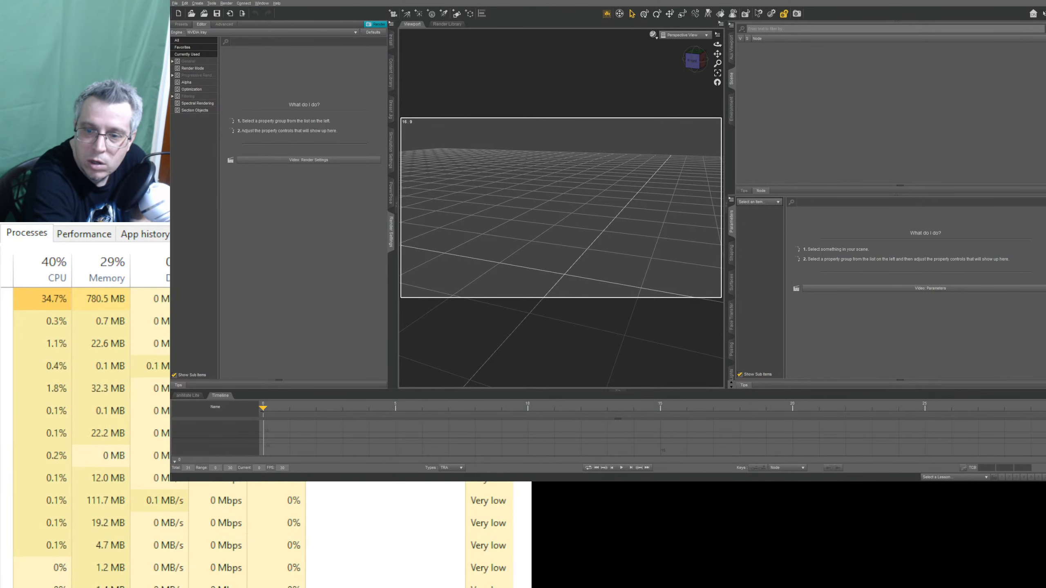
pyautogui.hscroll(-4, 83, 371)
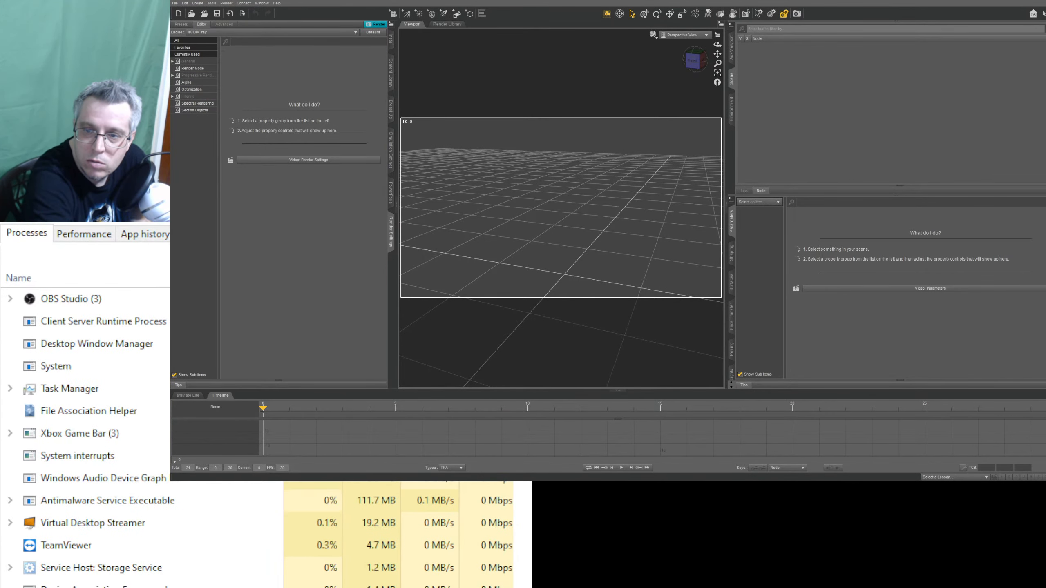
pyautogui.hscroll(1, 74, 587)
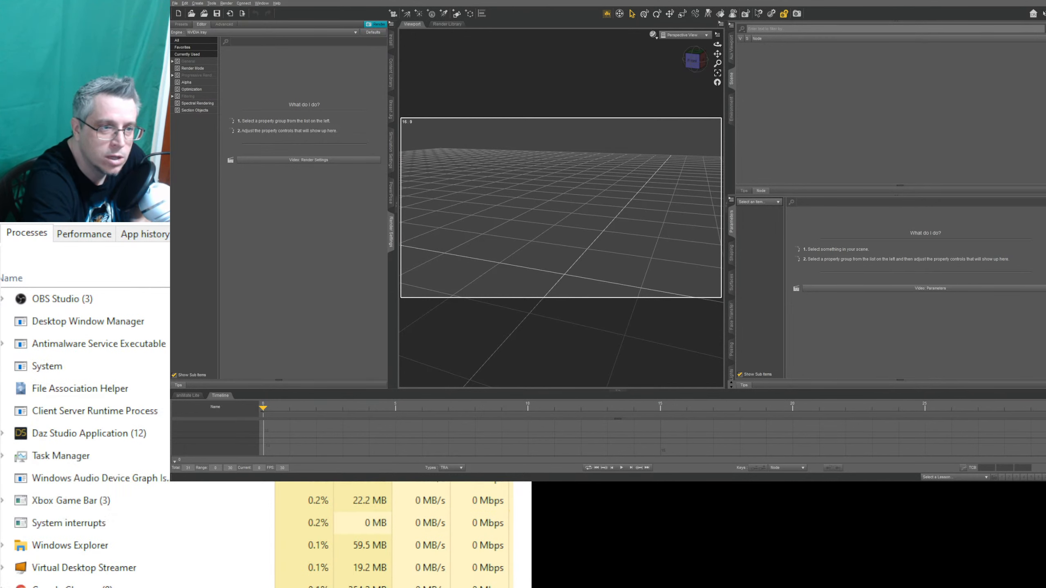
pyautogui.click(98, 233)
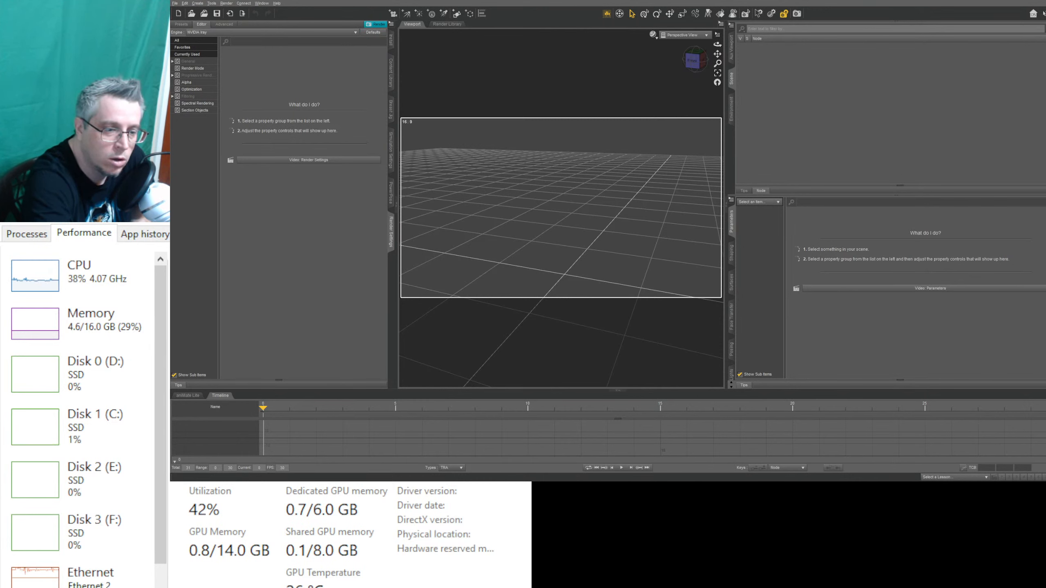
# Step: Open the saved tent scene containing the Genesis 8 Female in Daz Studio and start the Iray preview in the viewport
pyautogui.click(174, 6)
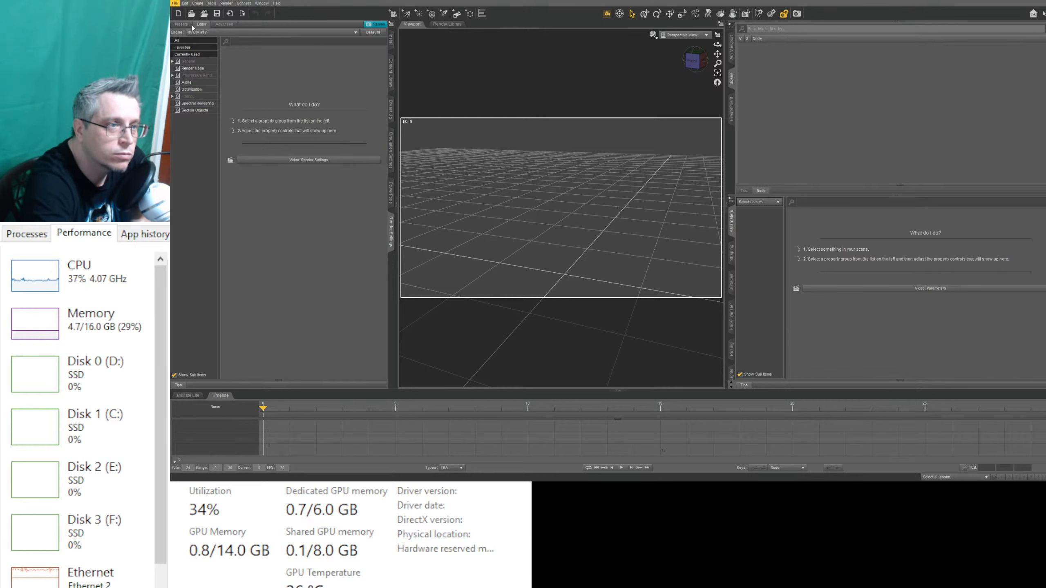
pyautogui.click(250, 30)
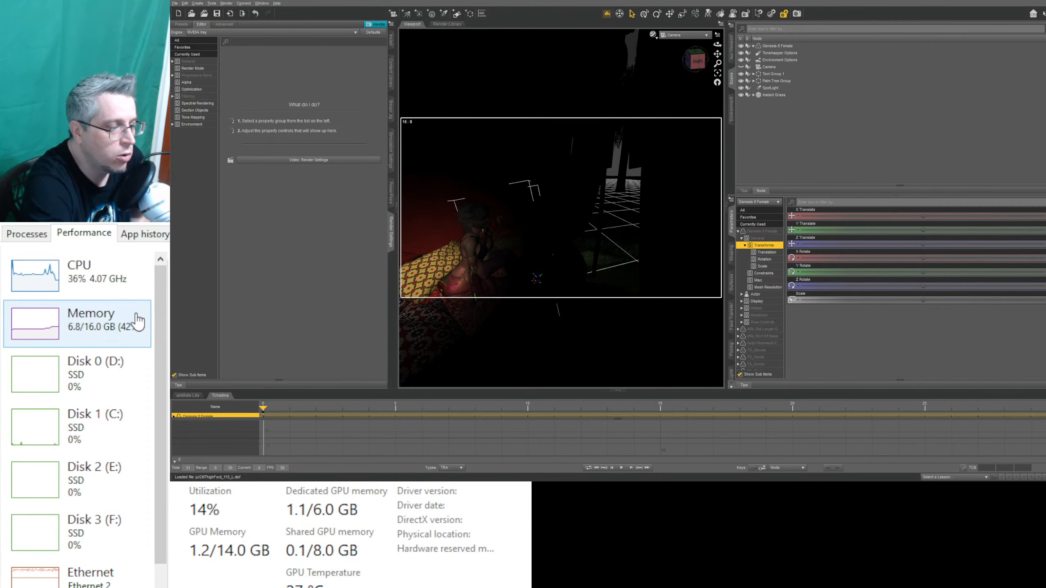
pyautogui.moveTo(163, 360); pyautogui.dragTo(161, 335)
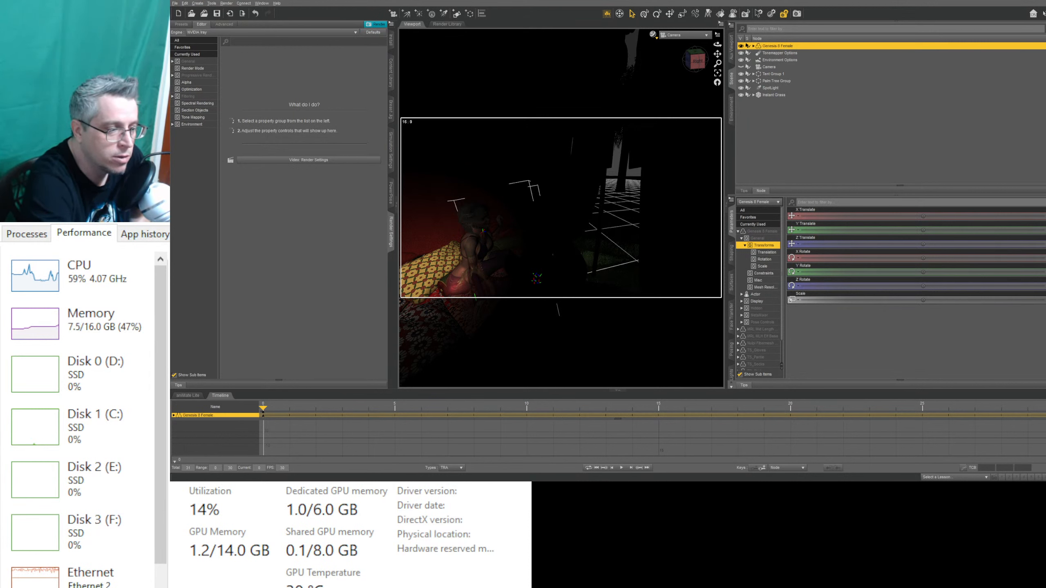
pyautogui.hotkey('ctrl', '0')
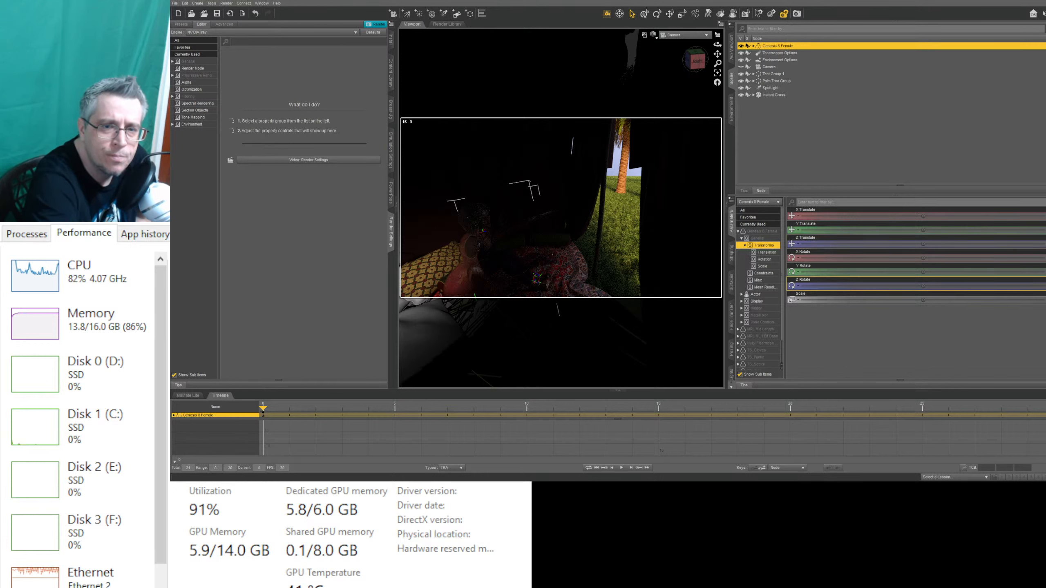
# Step: Adjust the SpotLight's Y rotation while looking through it, and return the viewport to the scene's Camera
pyautogui.click(770, 88)
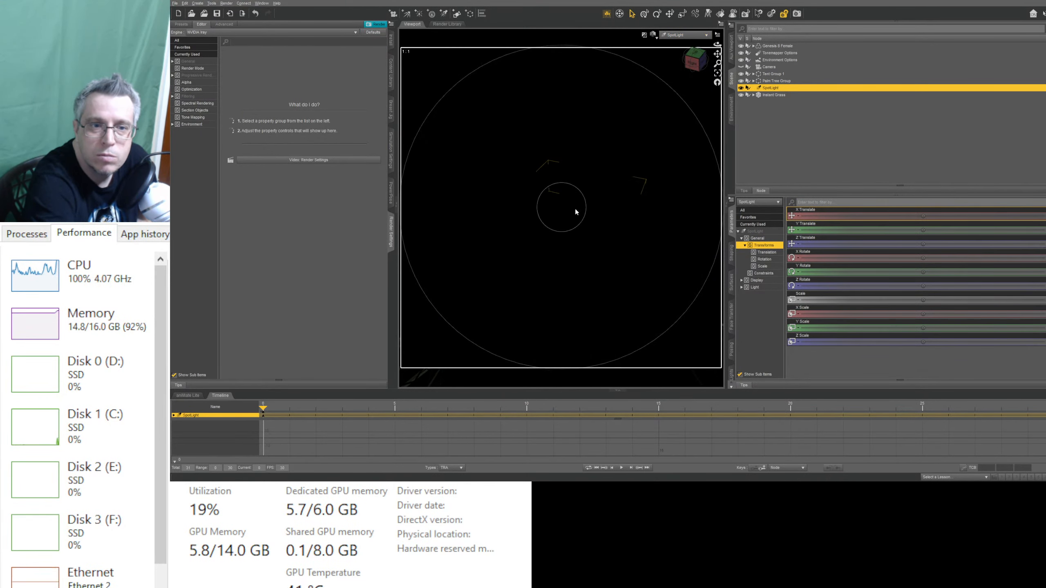
pyautogui.moveTo(904, 273); pyautogui.dragTo(938, 273)
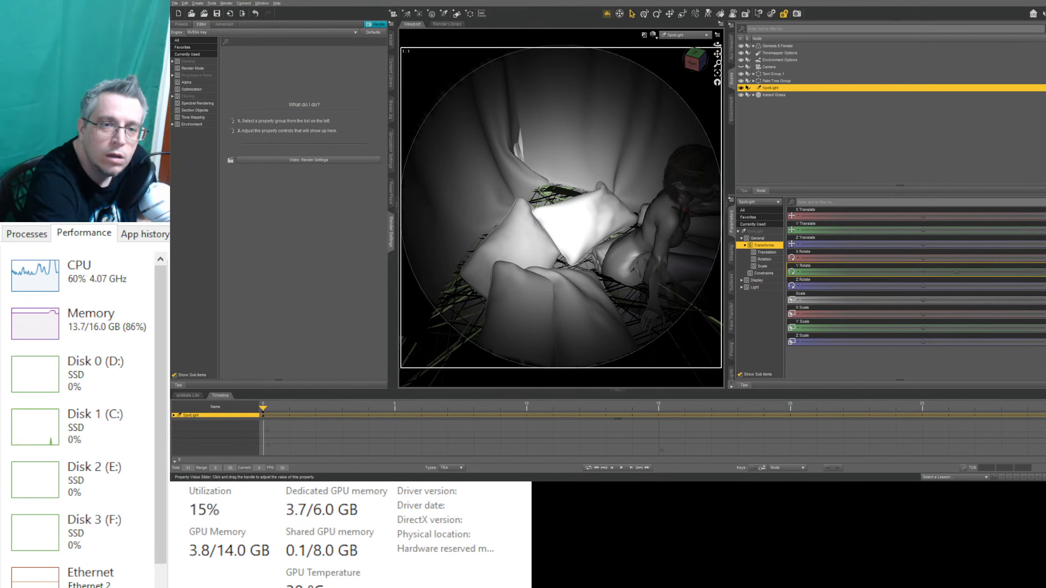
pyautogui.moveTo(956, 272); pyautogui.dragTo(930, 272)
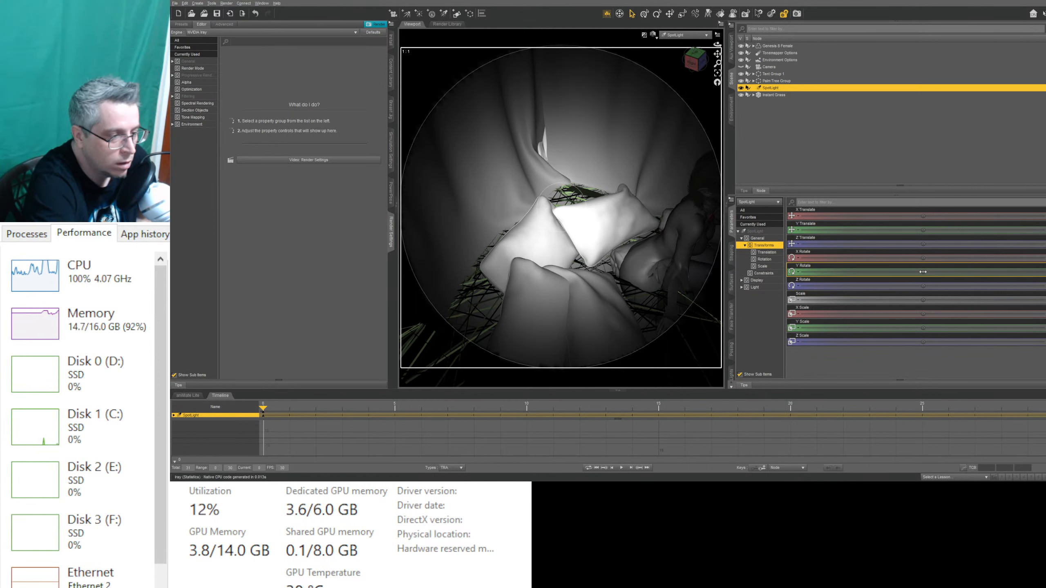
pyautogui.moveTo(877, 272); pyautogui.dragTo(925, 274)
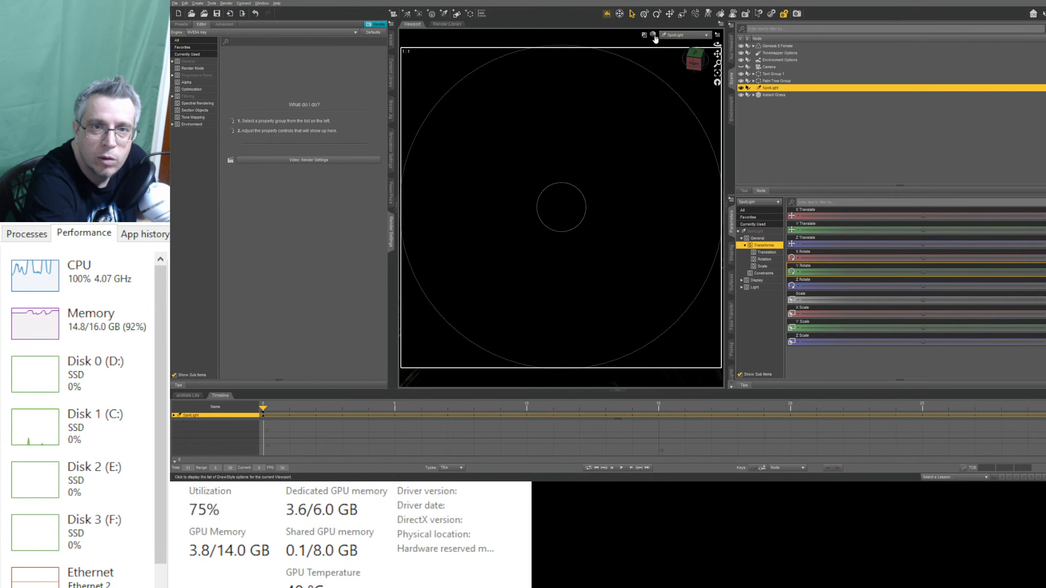
pyautogui.click(660, 98)
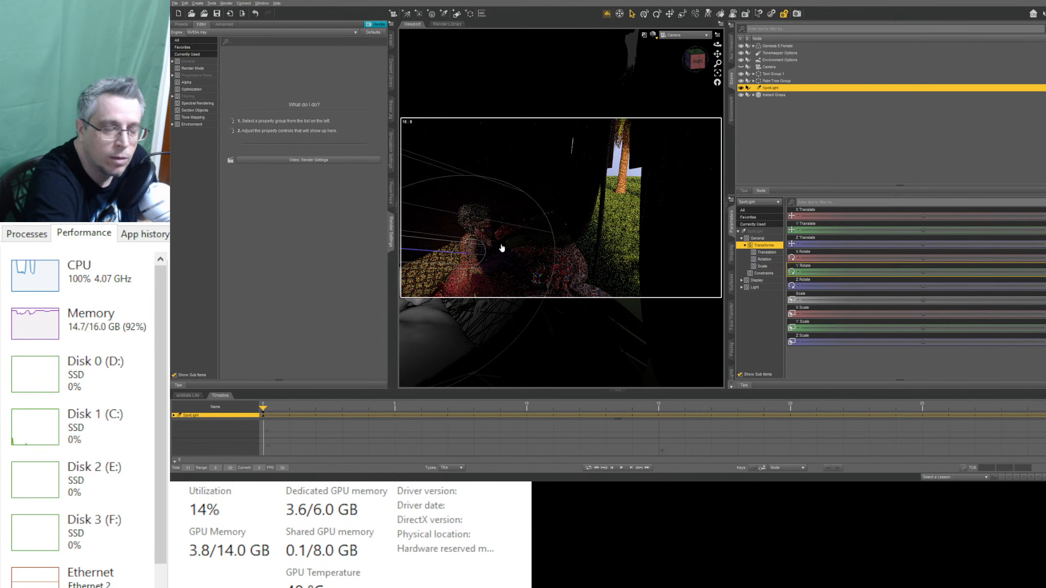
# Step: Hide the SpotLight in the scene and set the render settings' Environment Intensity to 2
pyautogui.click(741, 89)
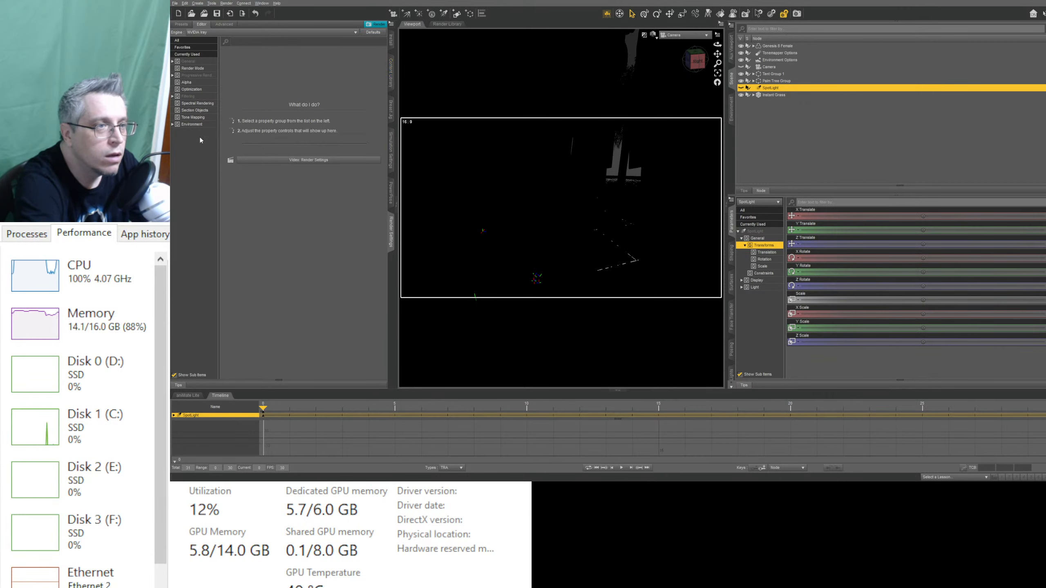
pyautogui.click(191, 125)
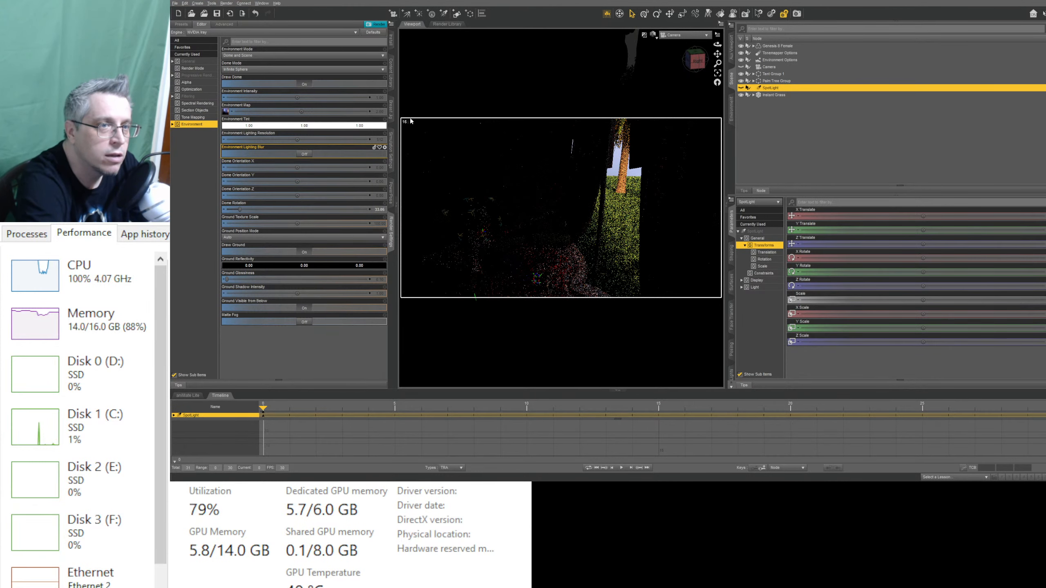
pyautogui.click(375, 98)
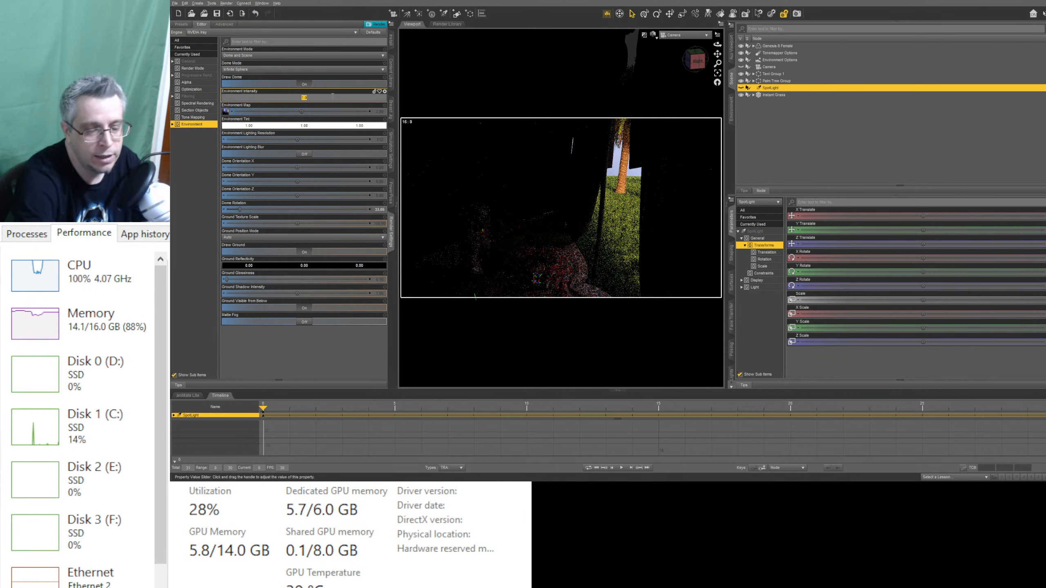
pyautogui.write('2')
pyautogui.press('Return')
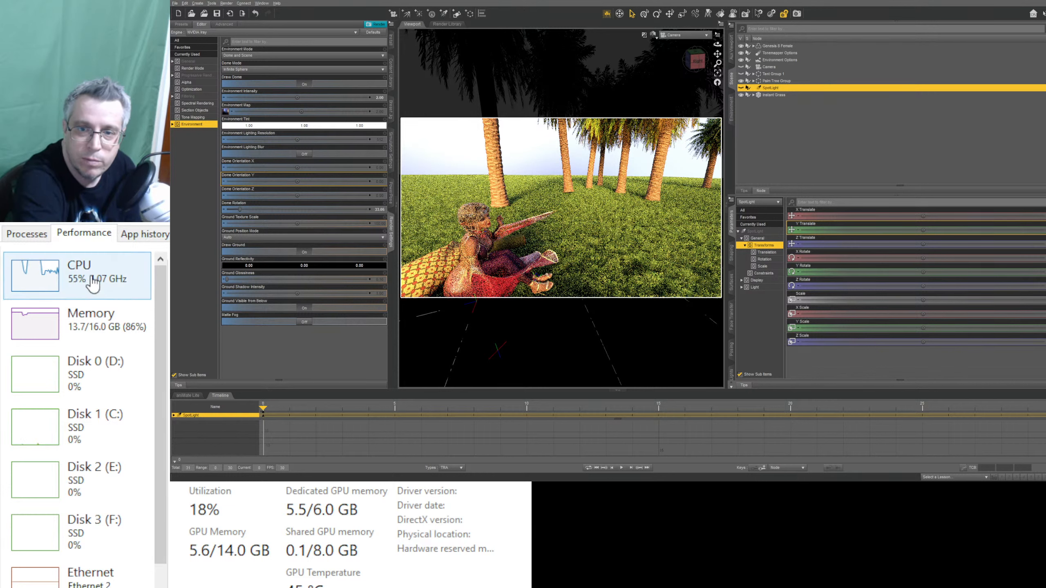
# Step: Compare the per-process usage with the overall CPU, memory and GPU load in Task Manager during the Iray preview
pyautogui.click(25, 237)
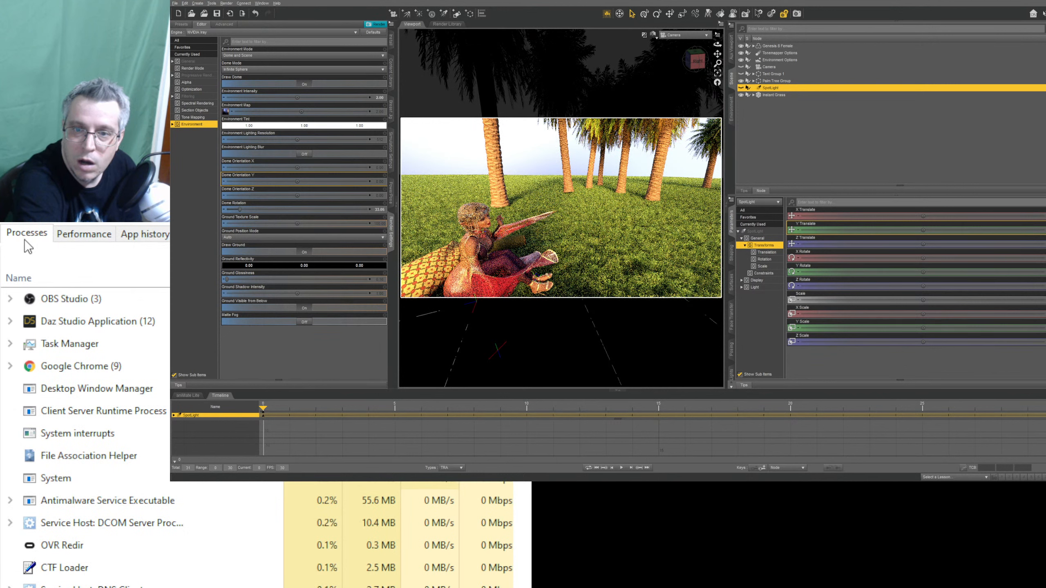
pyautogui.click(71, 238)
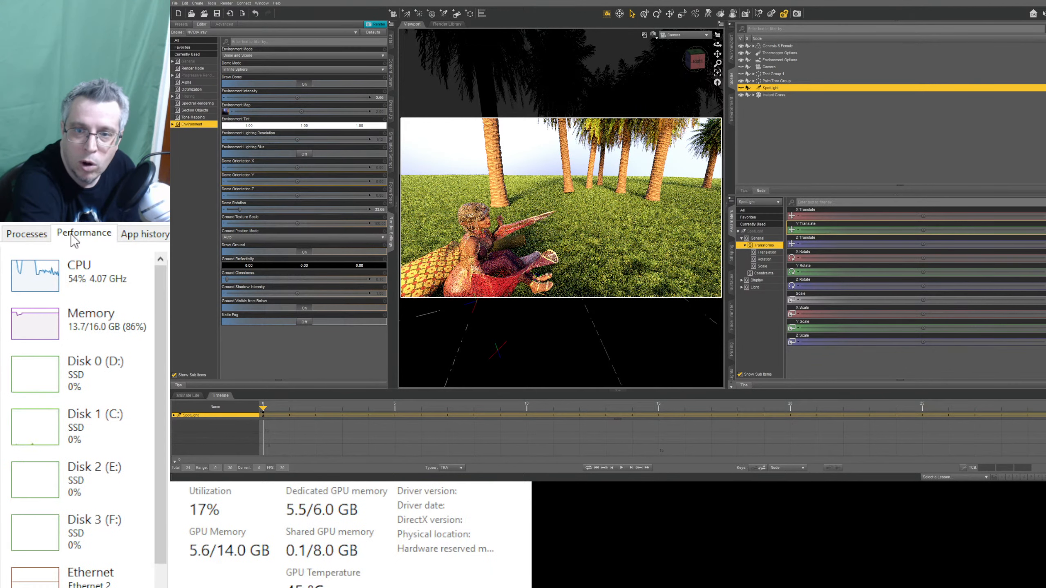
pyautogui.click(18, 238)
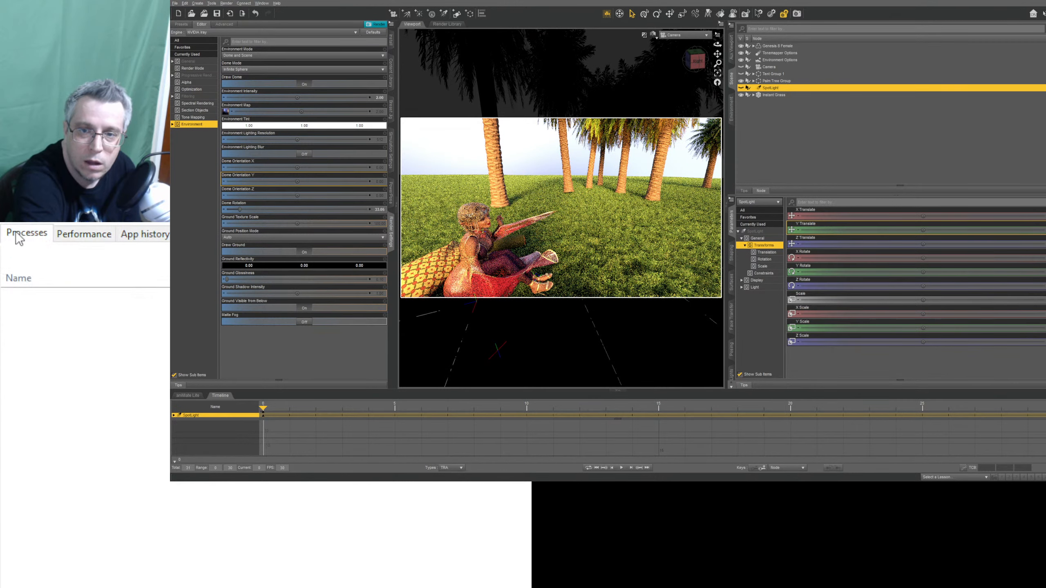
pyautogui.click(82, 228)
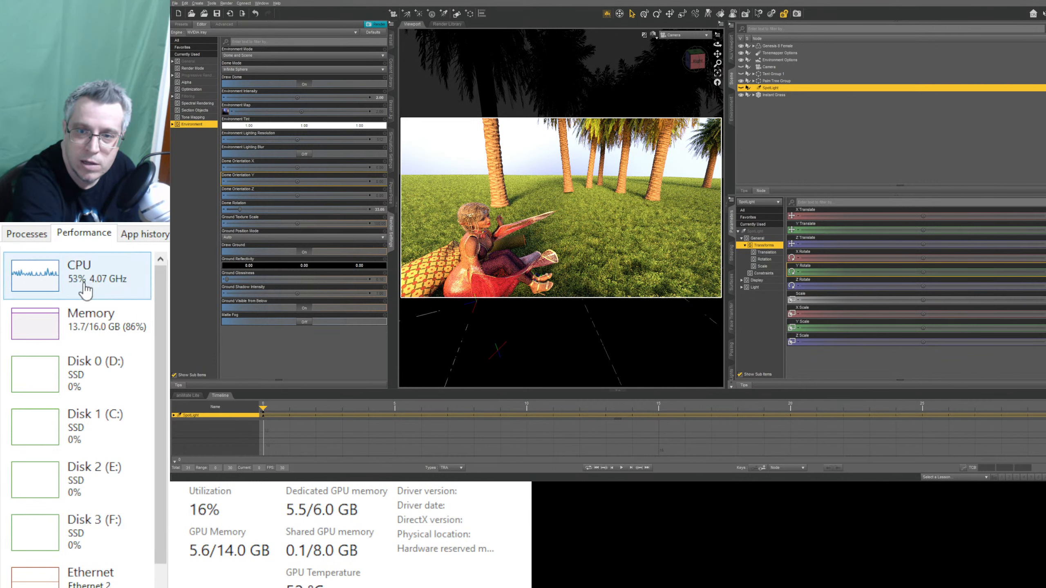
pyautogui.click(17, 235)
pyautogui.click(75, 234)
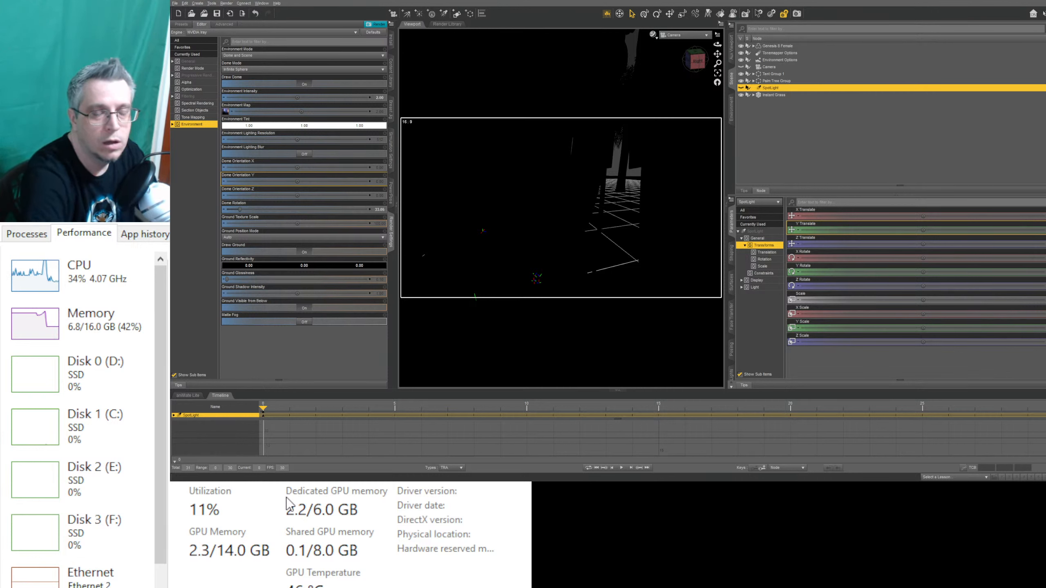
# Step: Select the Instant Grass (2) item and examine the tent and its surroundings from the Perspective View and the Top View
pyautogui.click(623, 246)
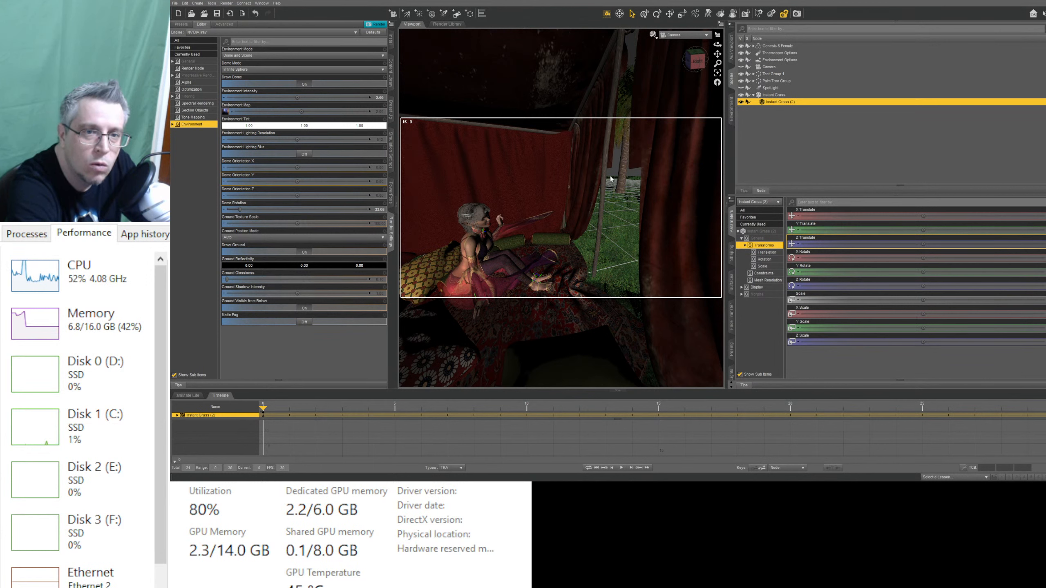
pyautogui.click(675, 38)
pyautogui.click(672, 43)
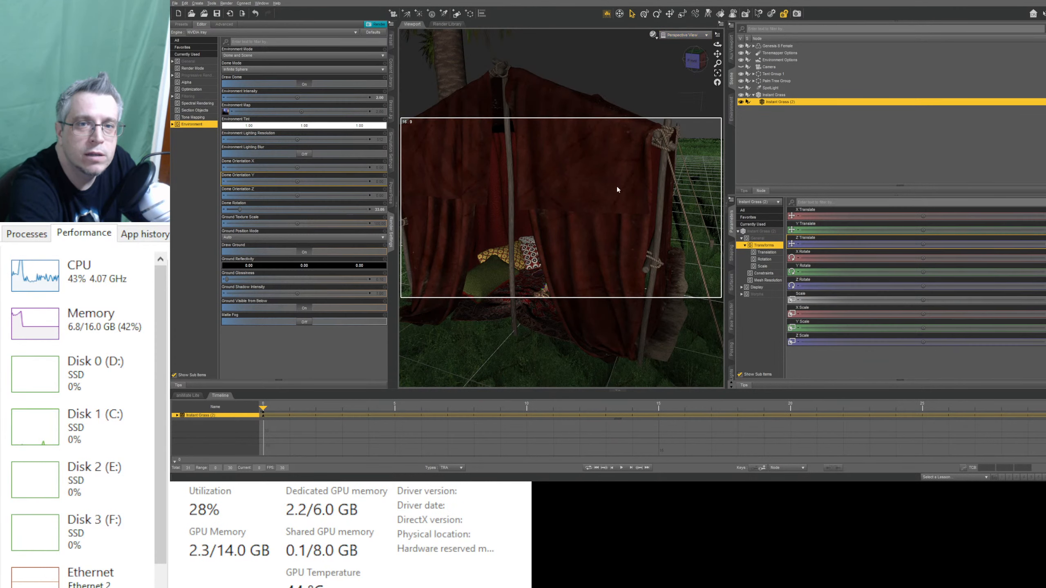
pyautogui.click(693, 61)
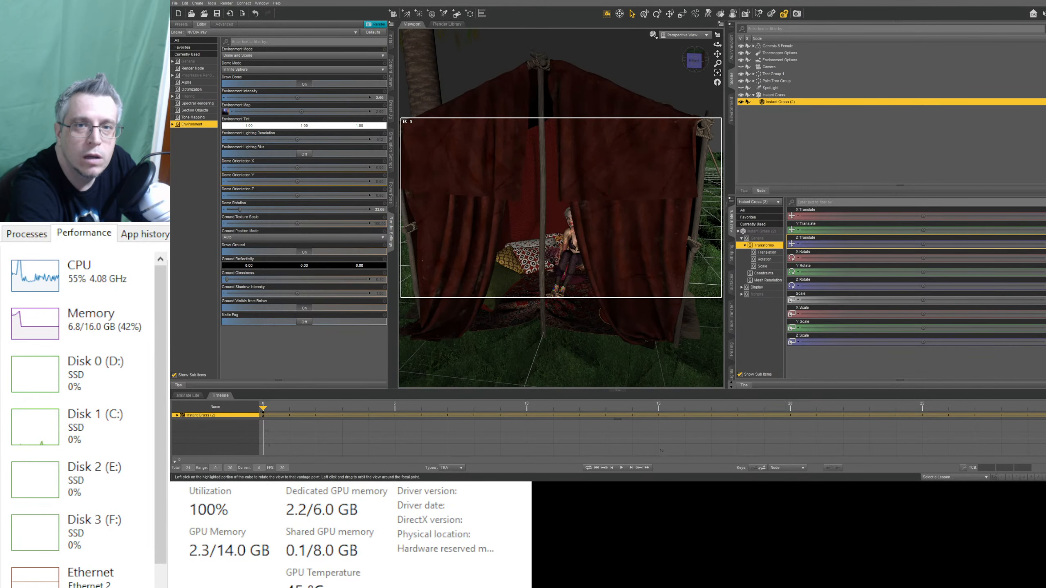
pyautogui.click(700, 61)
pyautogui.moveTo(699, 60)
pyautogui.mouseDown()
pyautogui.moveTo(720, 62)
pyautogui.moveTo(695, 65)
pyautogui.mouseUp()
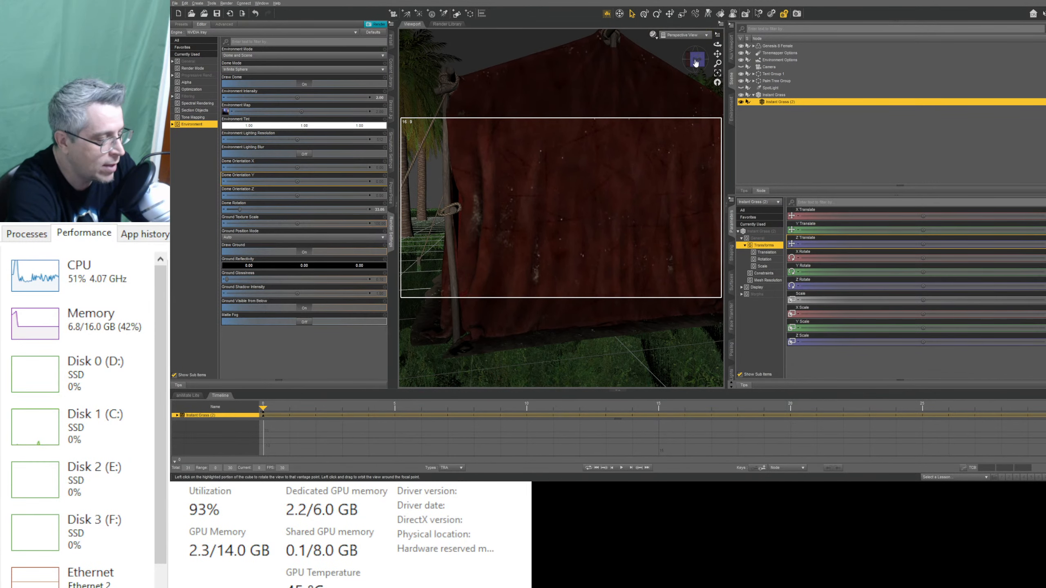
pyautogui.click(694, 65)
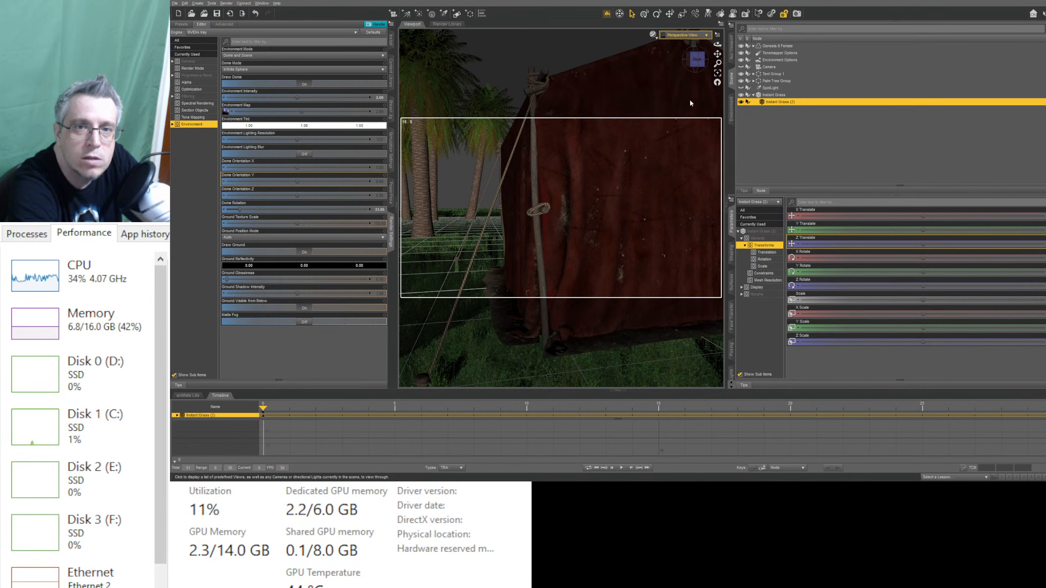
pyautogui.click(689, 82)
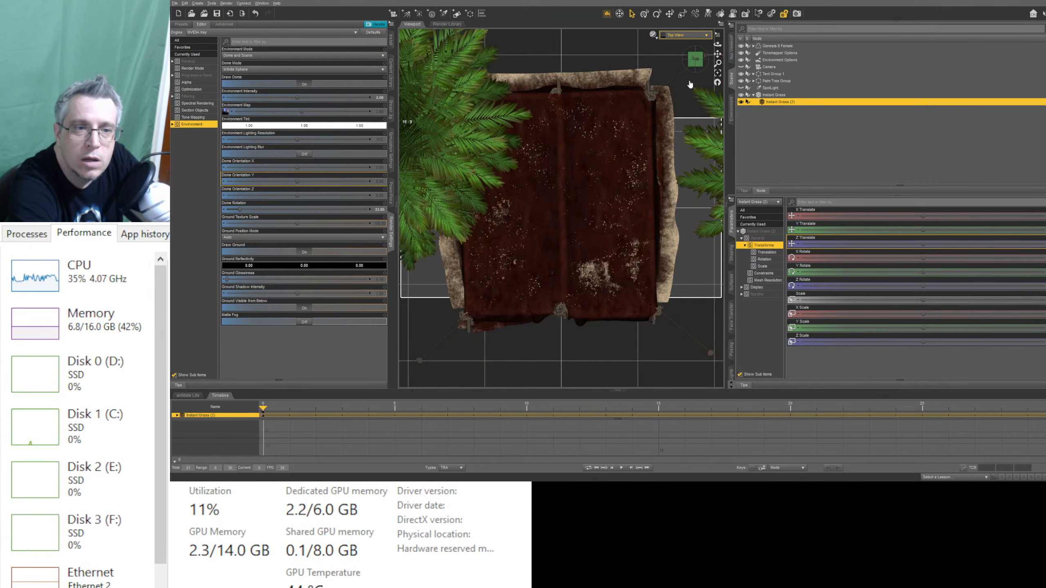
pyautogui.scroll(-5, 617, 169)
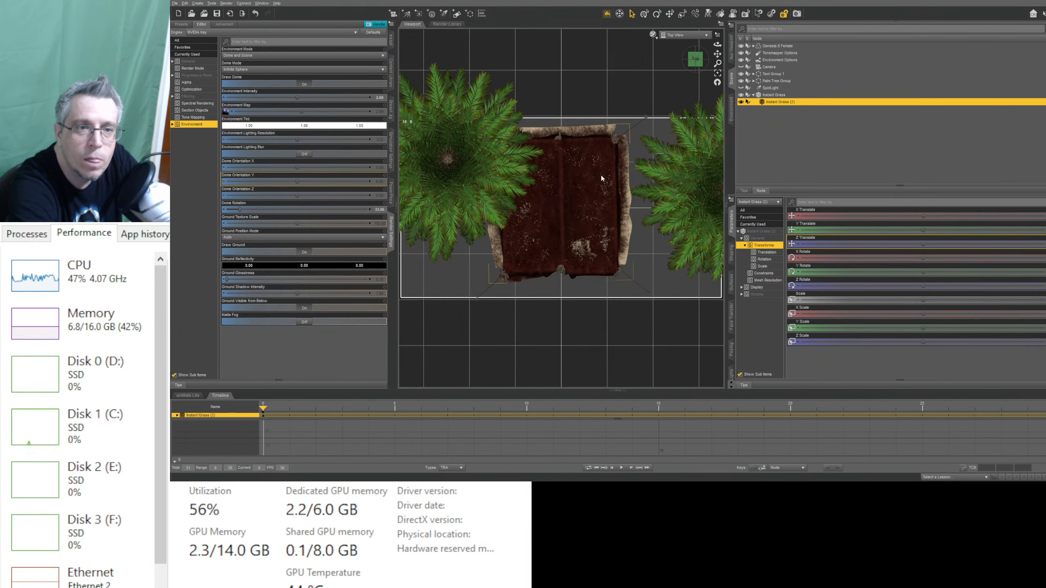
pyautogui.scroll(-5, 599, 177)
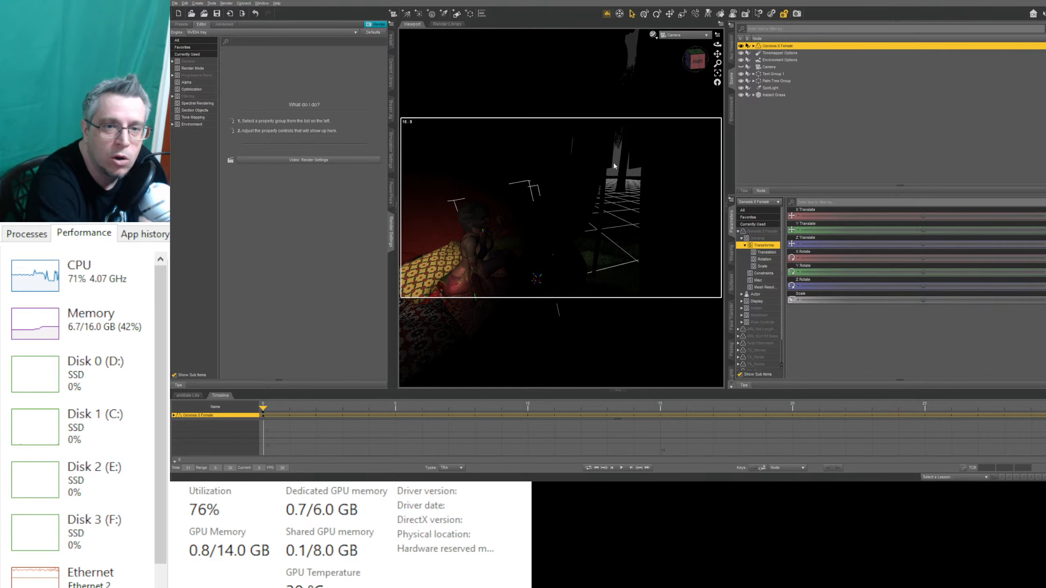
# Step: Examine the tent and the palm trees from several sides in the Perspective View, and select the Instant Grass item
pyautogui.click(667, 39)
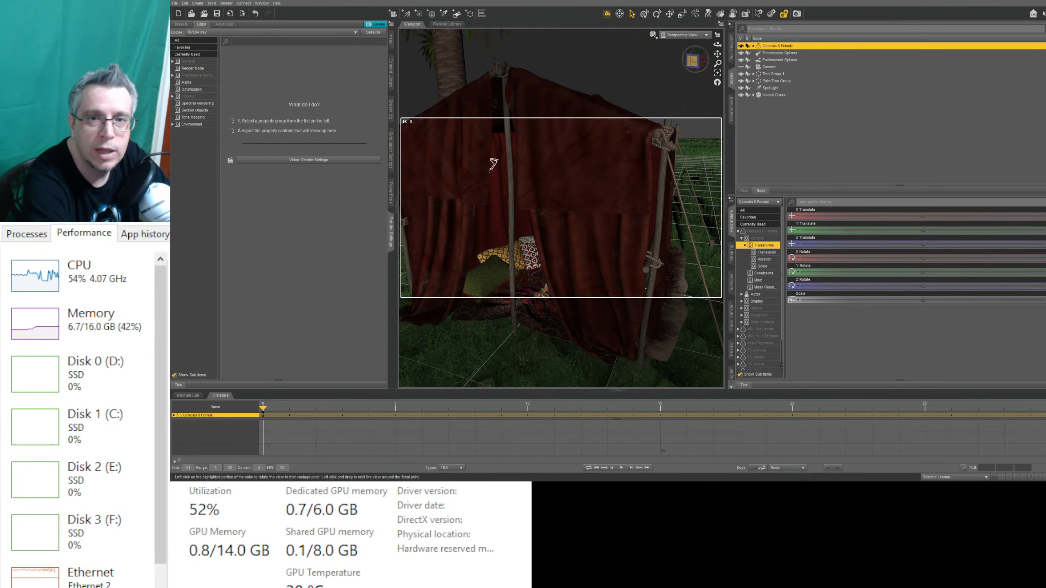
pyautogui.click(692, 61)
pyautogui.moveTo(695, 60); pyautogui.dragTo(659, 60)
pyautogui.click(691, 60)
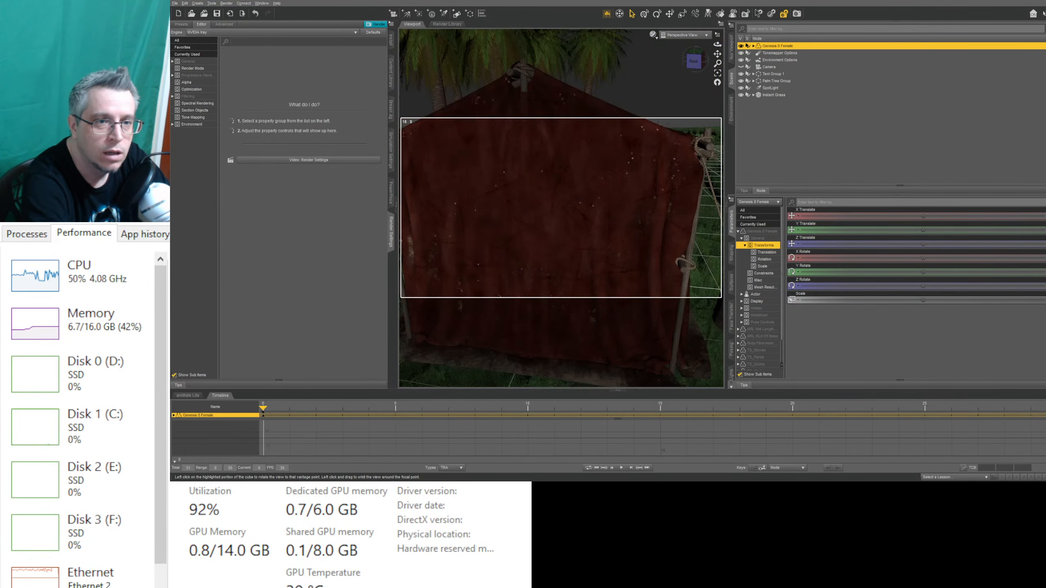
pyautogui.click(692, 59)
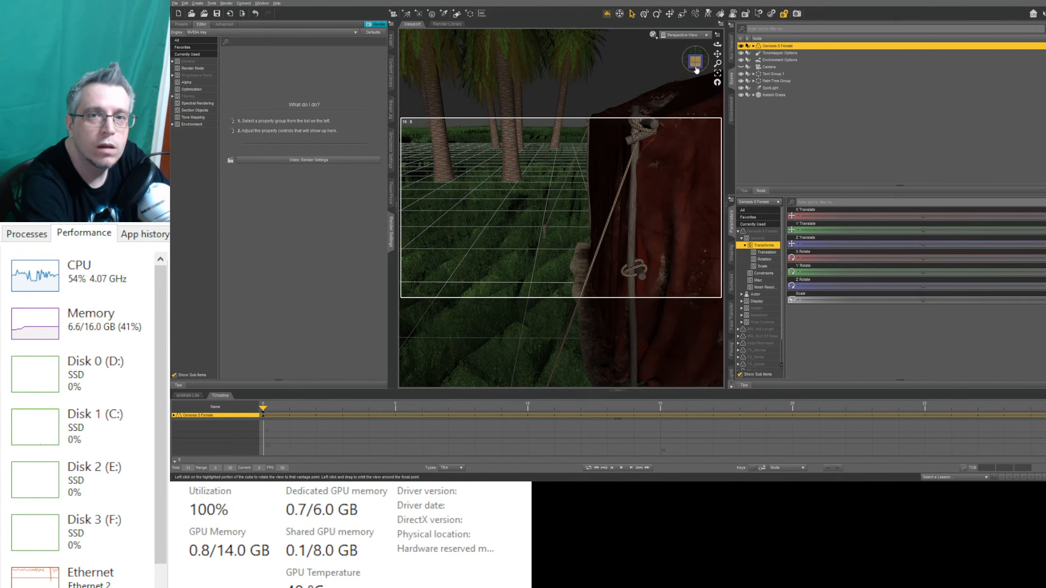
pyautogui.moveTo(695, 67); pyautogui.dragTo(694, 69)
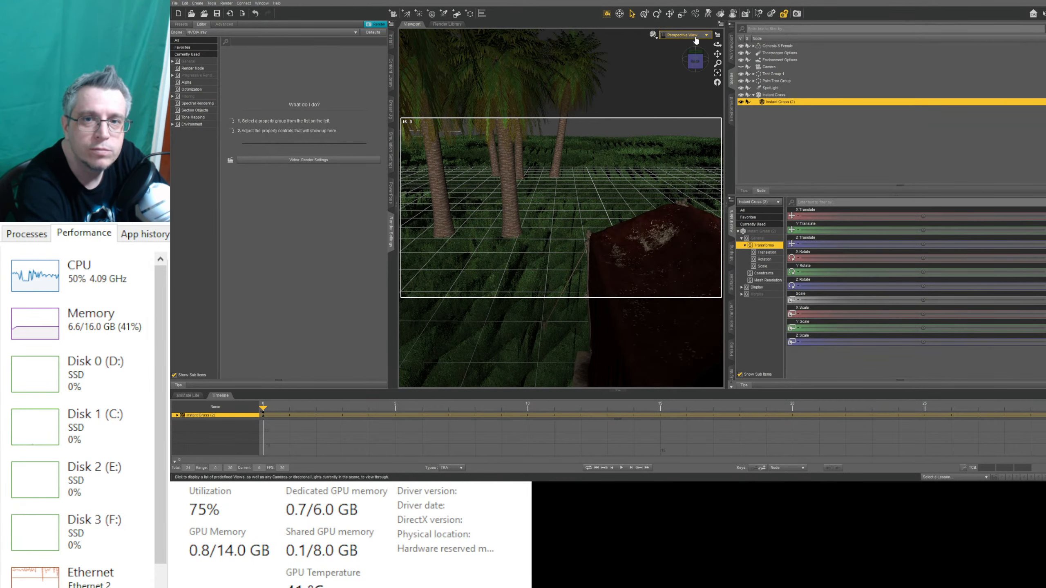
pyautogui.doubleClick(779, 96)
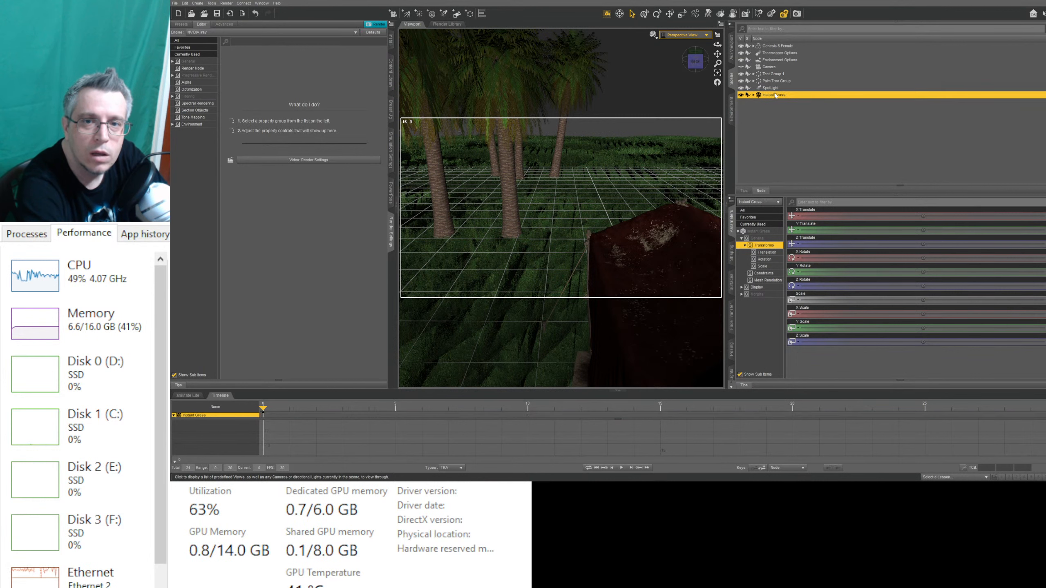
# Step: Browse the content library's Outside environments and look through the Bluebell Wood and Building Grounds Scene Builder sets
pyautogui.click(390, 73)
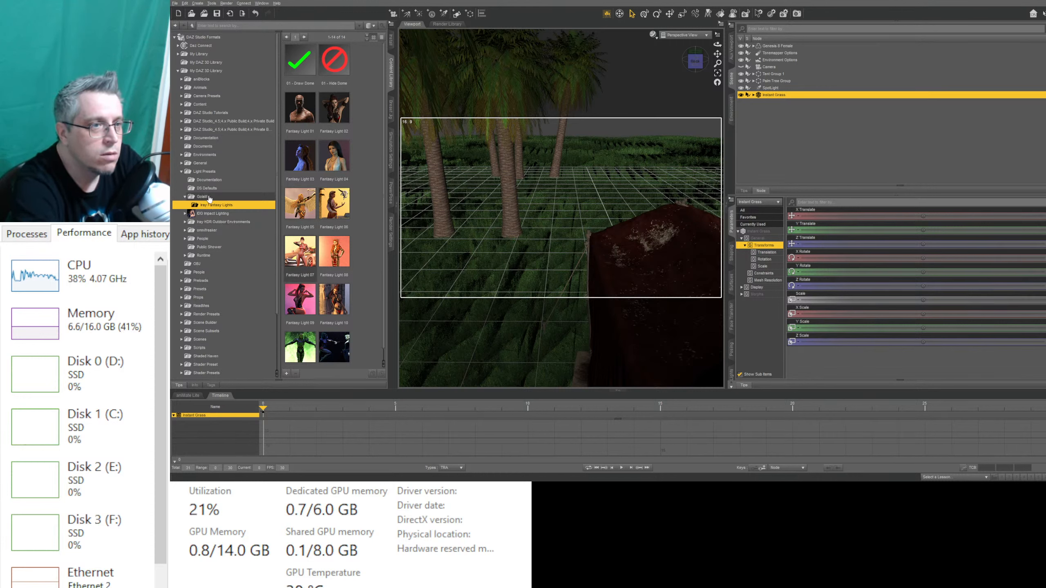
pyautogui.click(181, 172)
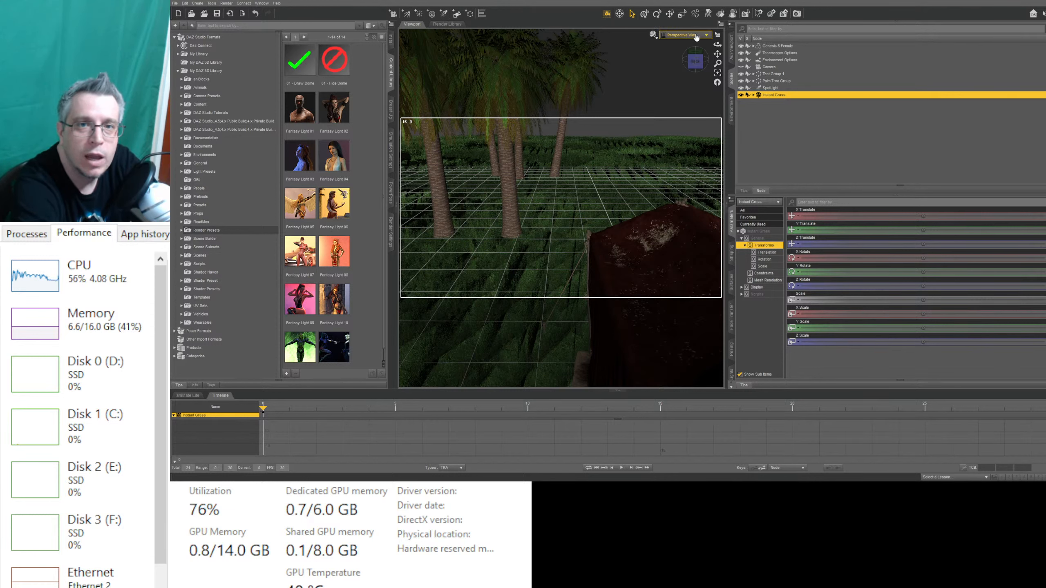
pyautogui.click(694, 97)
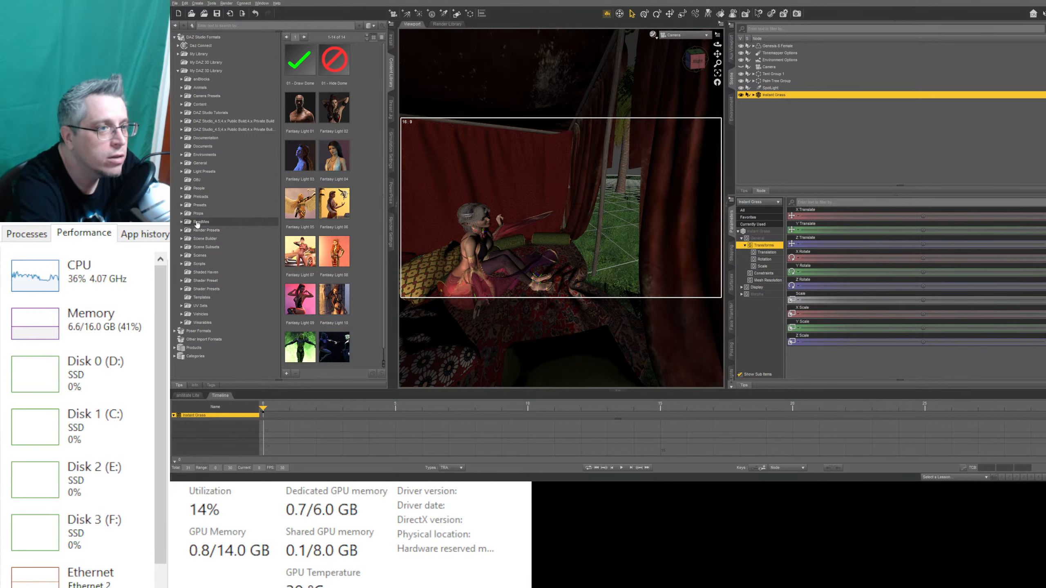
pyautogui.click(181, 155)
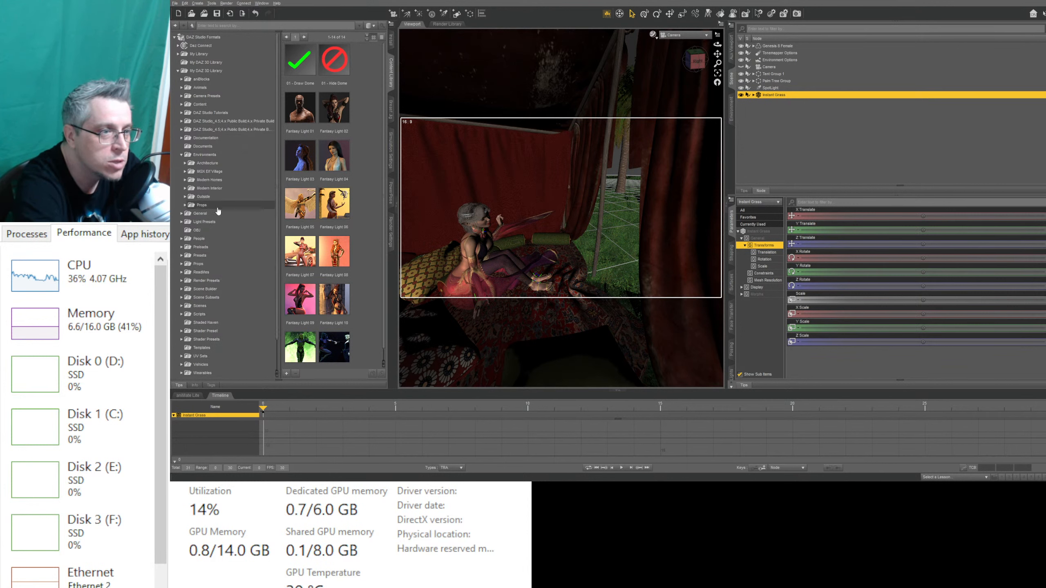
pyautogui.click(199, 198)
pyautogui.click(185, 197)
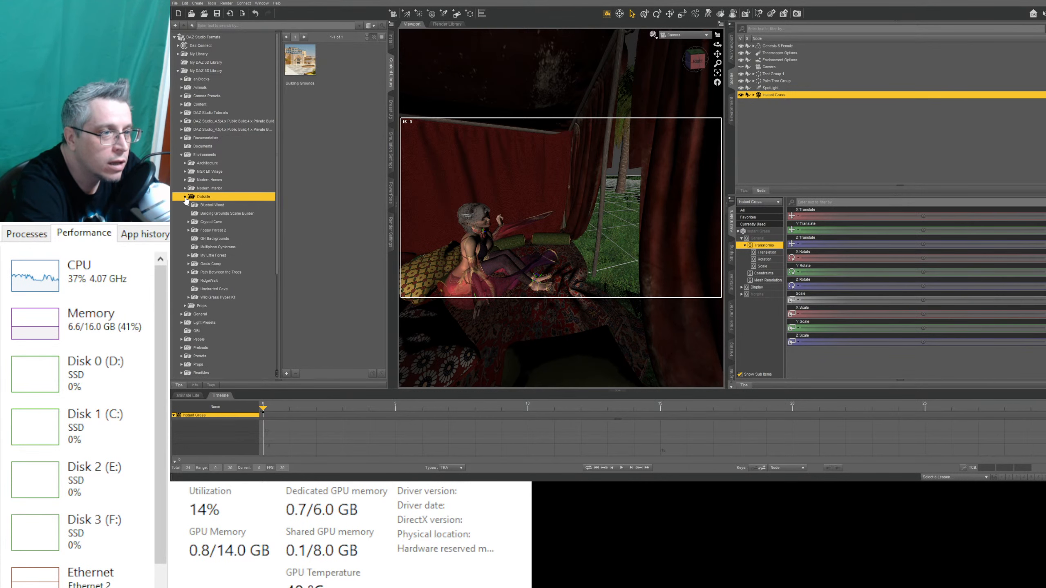
pyautogui.click(197, 206)
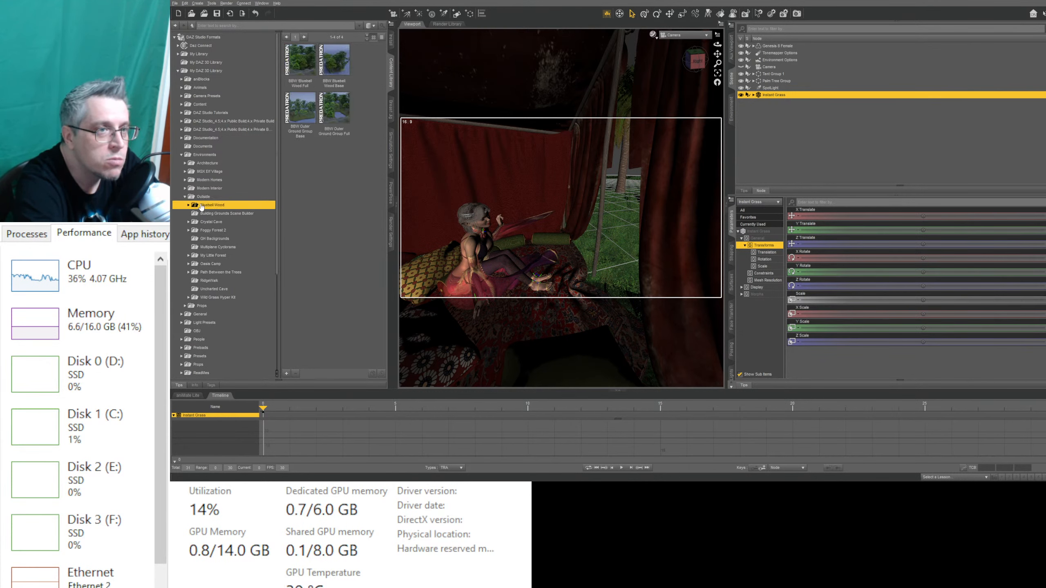
pyautogui.click(212, 214)
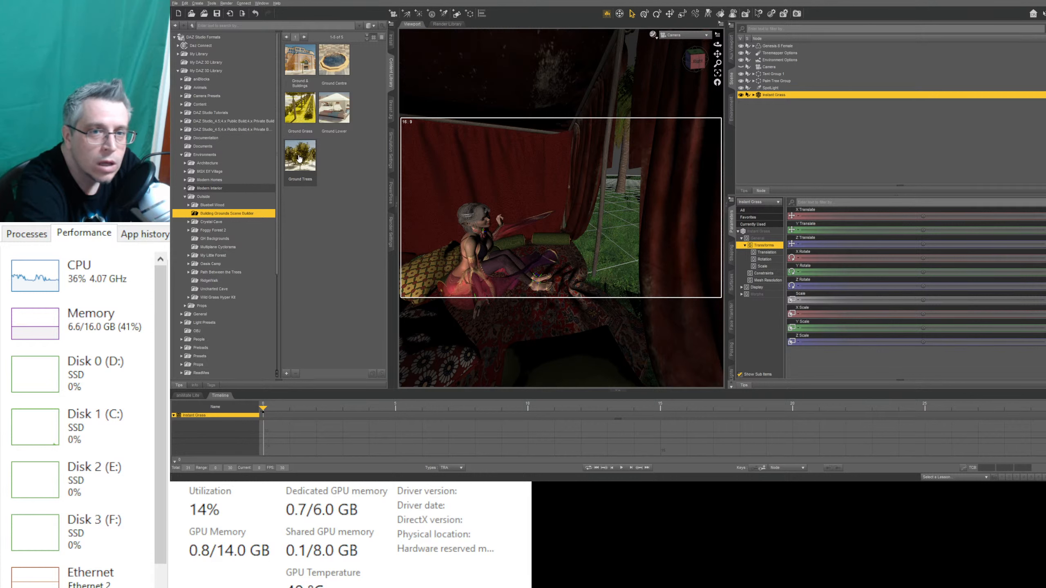
# Step: Load the Ground Trees from the Building Grounds Scene Builder set into the scene, with the viewport in Perspective View
pyautogui.click(676, 38)
pyautogui.click(675, 43)
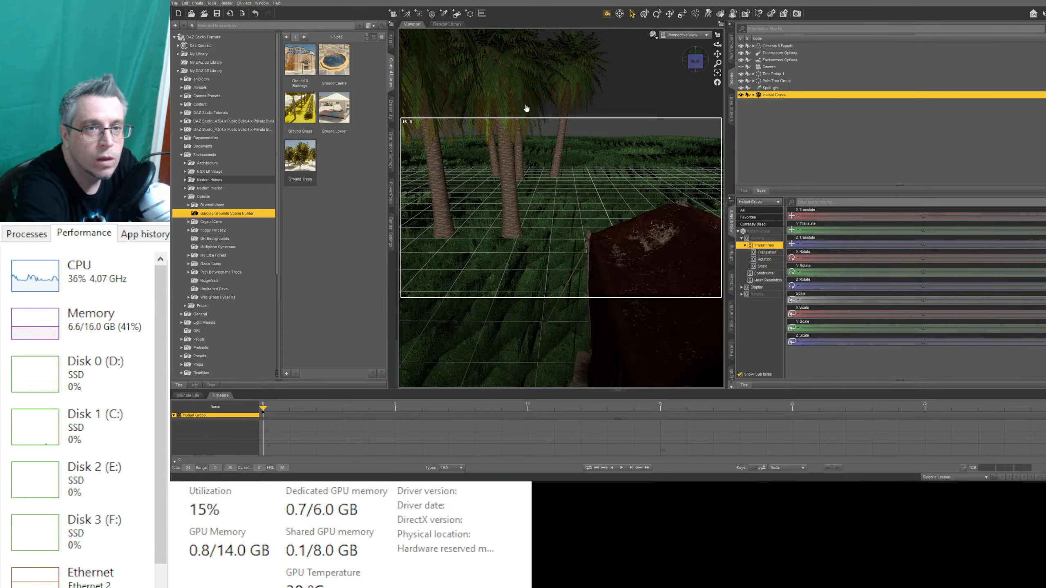
pyautogui.moveTo(526, 108); pyautogui.dragTo(527, 144)
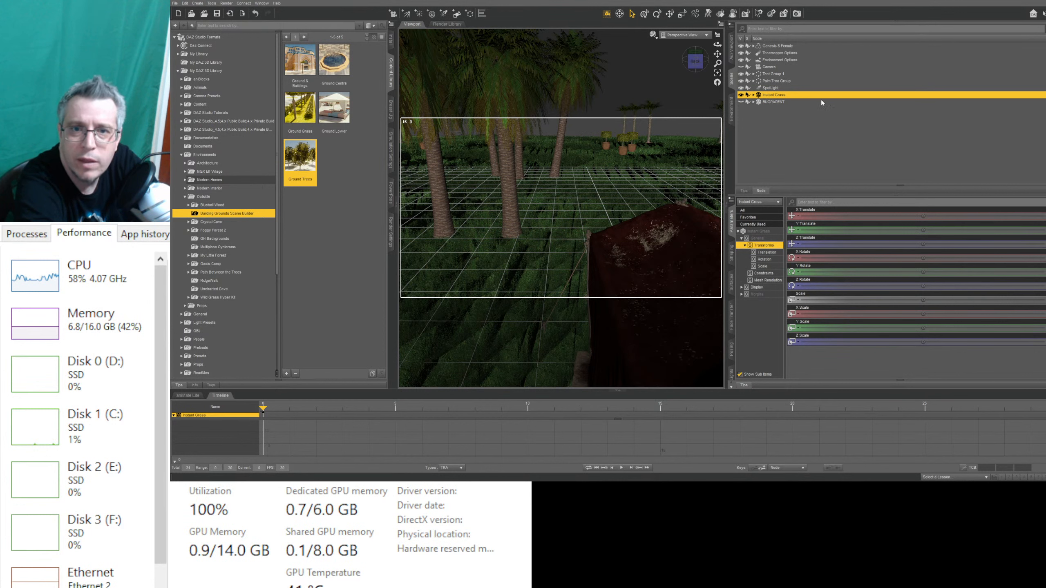
# Step: Delete the loaded Ground Trees group from the scene
pyautogui.click(766, 102)
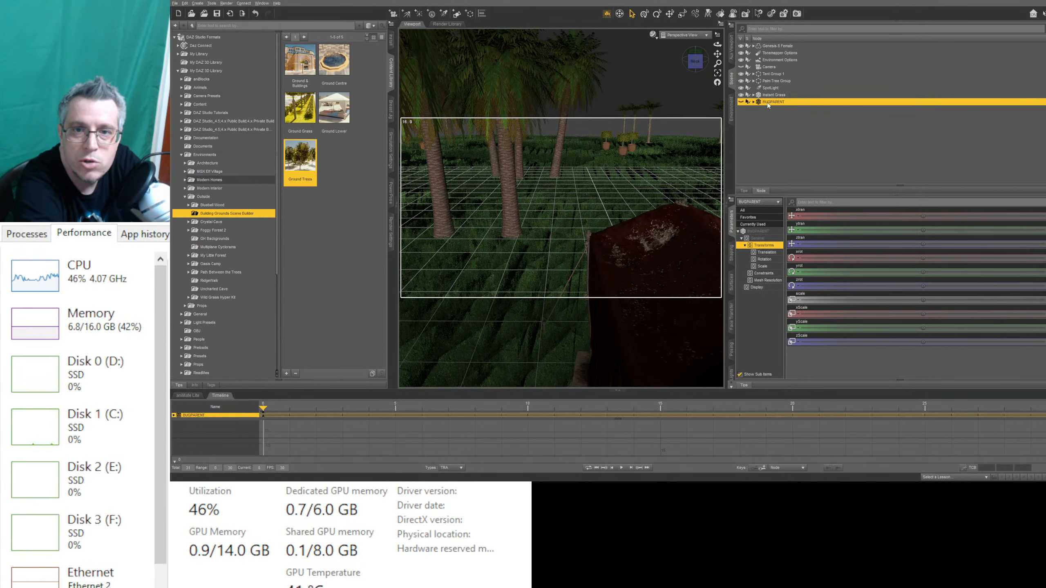
pyautogui.click(753, 96)
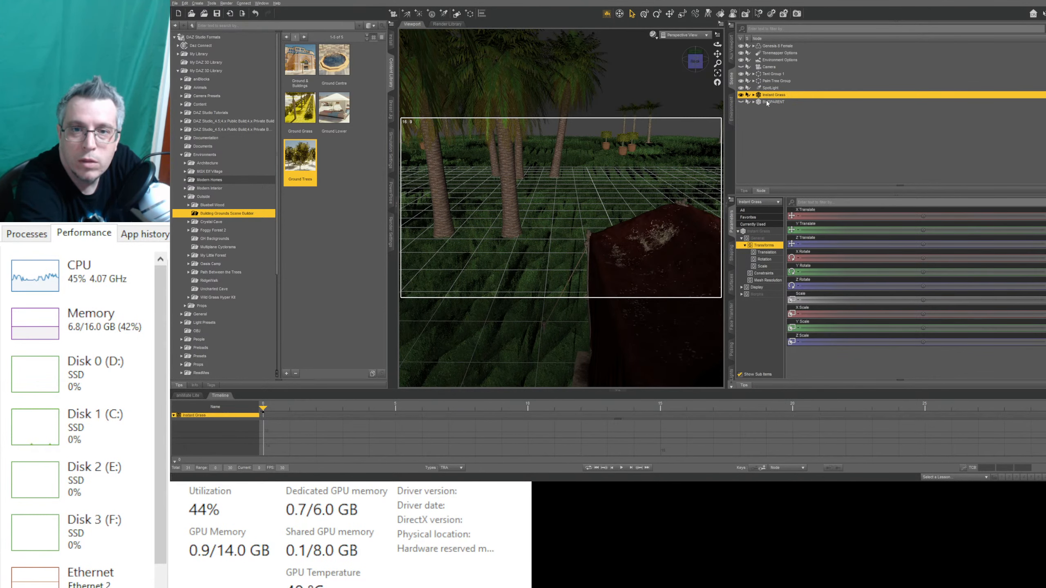
pyautogui.click(766, 103)
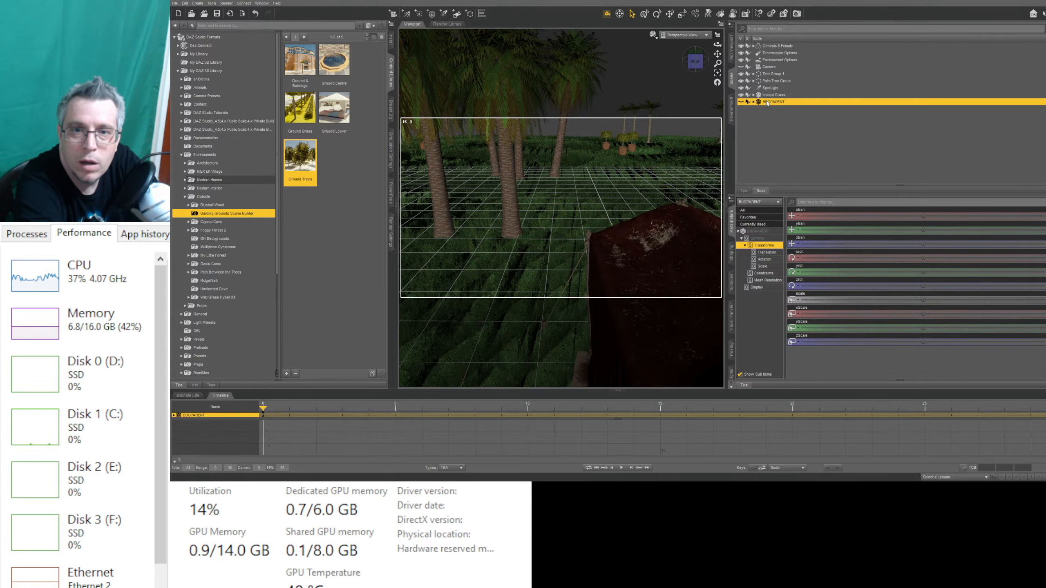
pyautogui.click(761, 95)
pyautogui.press('Delete')
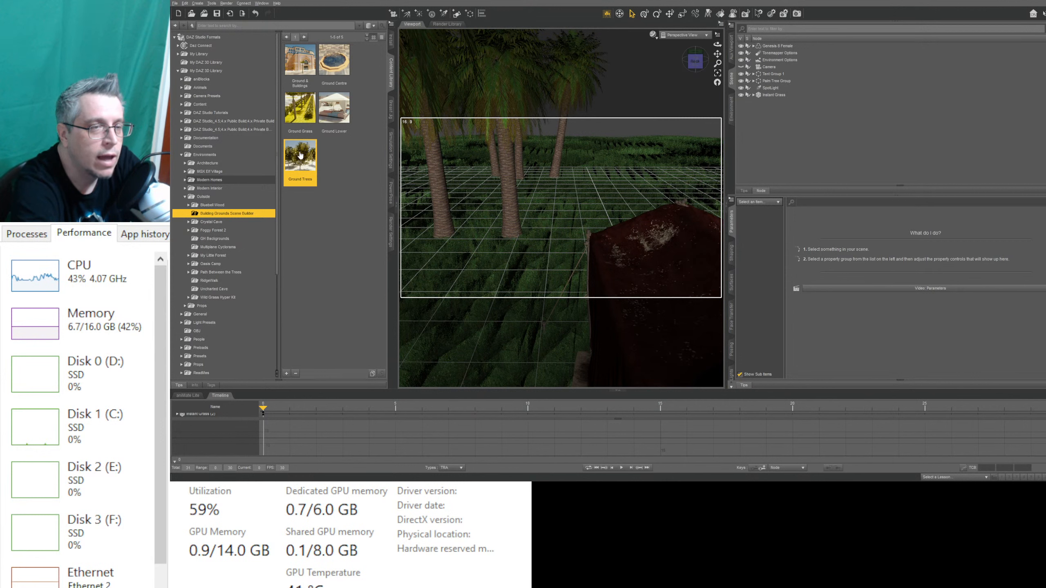
# Step: Look through the props of the Foggy Forest 2 environment in the content library
pyautogui.click(210, 222)
pyautogui.click(209, 230)
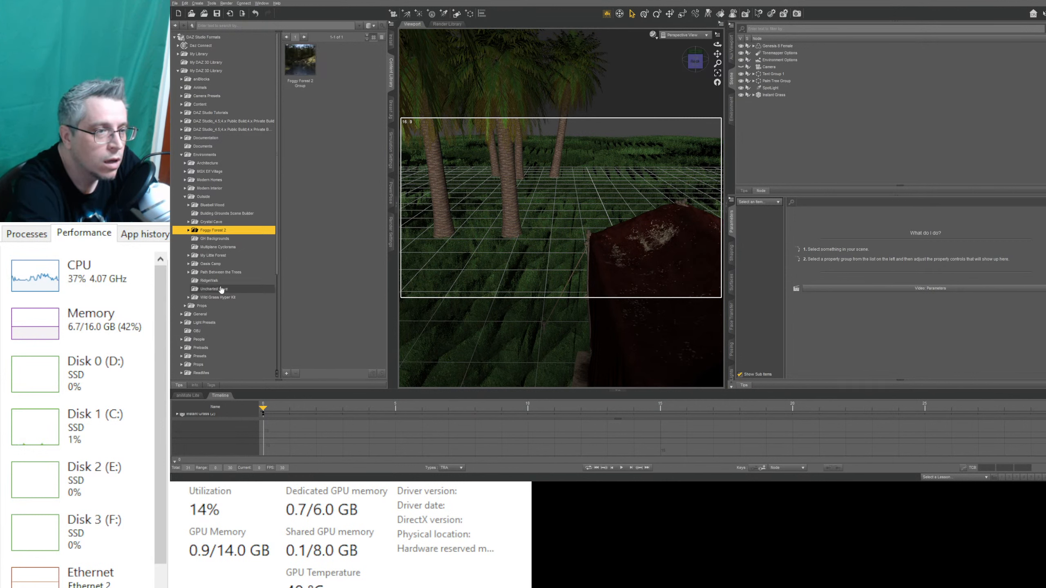
pyautogui.click(189, 230)
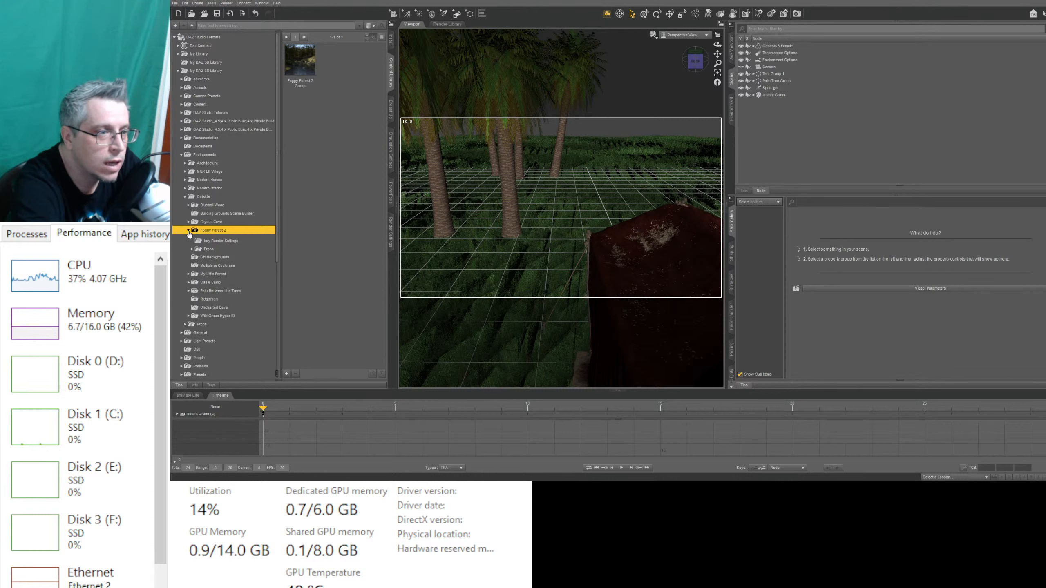
pyautogui.click(206, 254)
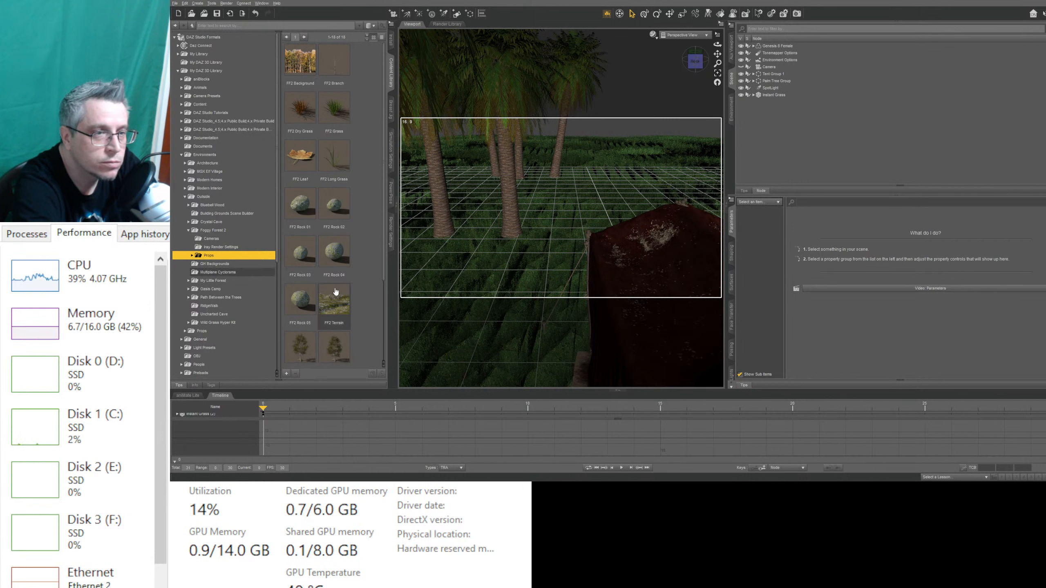
pyautogui.scroll(-2, 333, 287)
pyautogui.scroll(2, 332, 288)
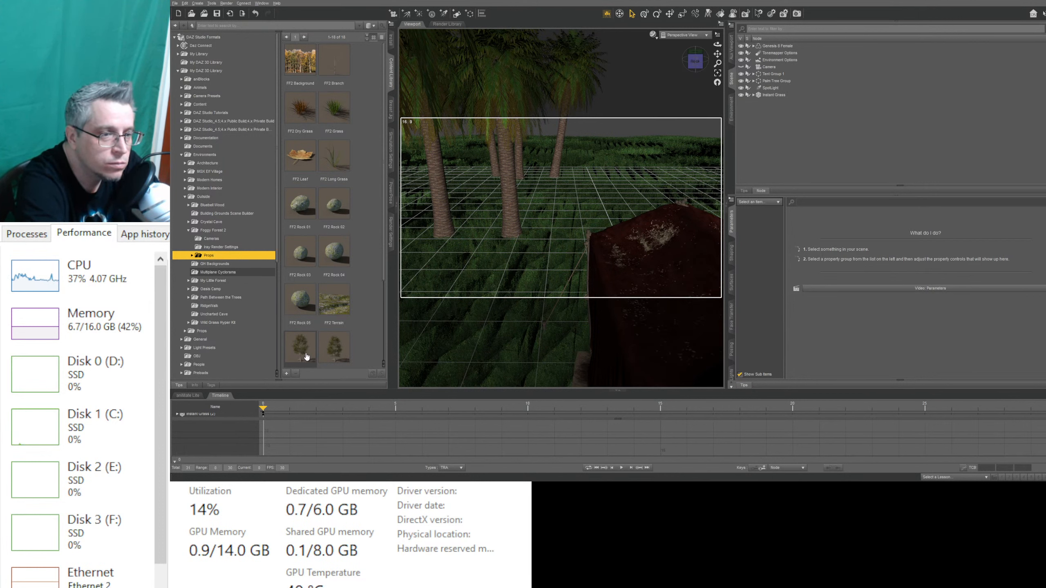
# Step: Look through the My Little Forest environment and its bush, grass, terrain and tree props
pyautogui.click(195, 264)
pyautogui.click(199, 272)
pyautogui.click(203, 281)
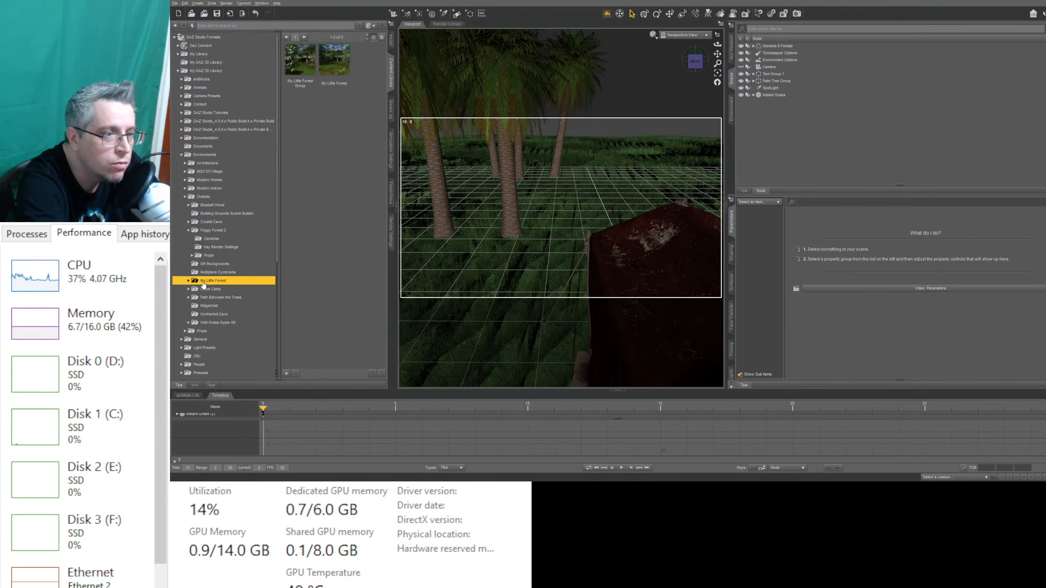
pyautogui.click(189, 281)
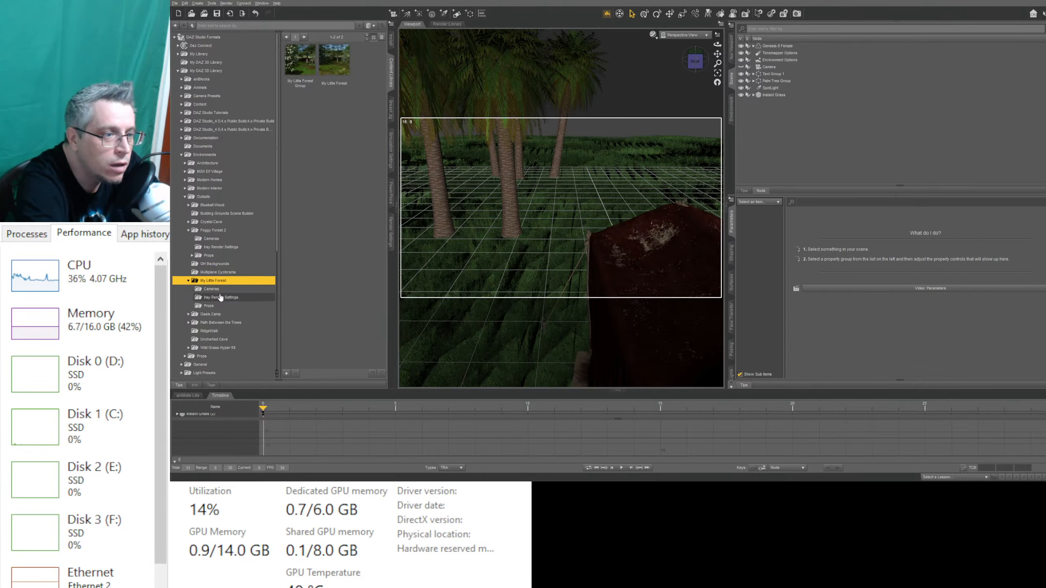
pyautogui.click(217, 305)
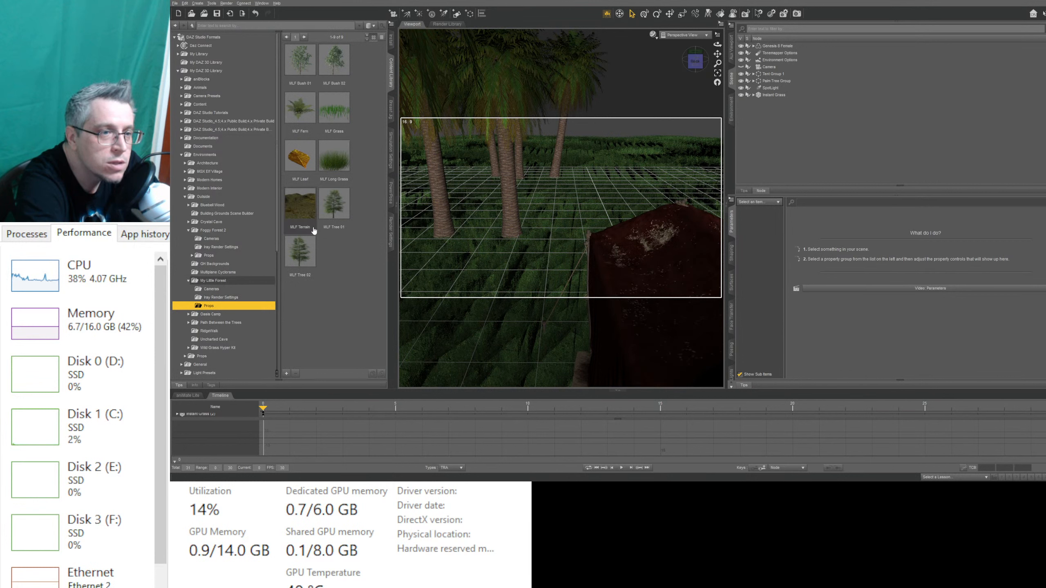
pyautogui.scroll(-1, 188, 305)
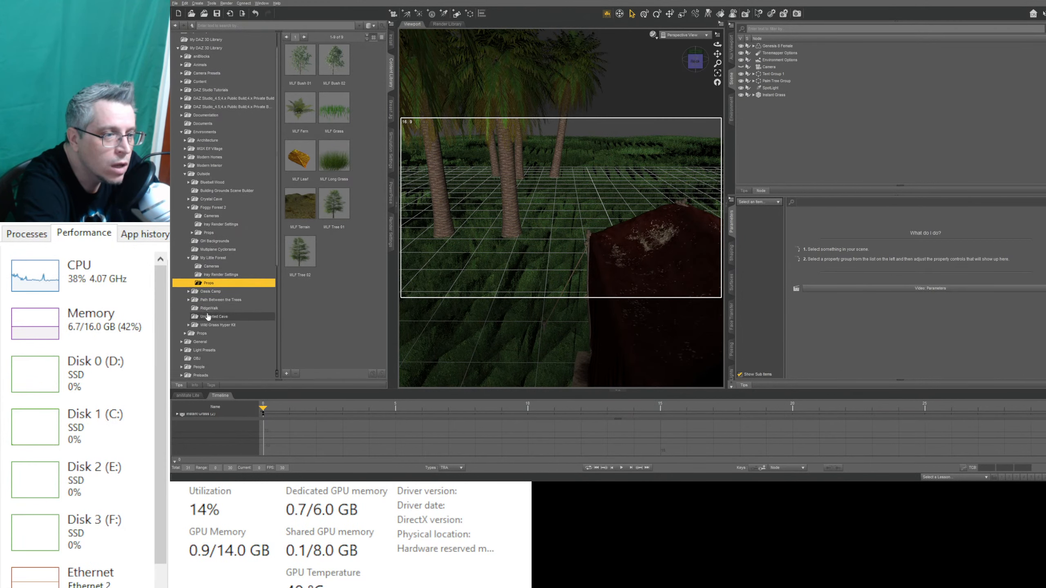
# Step: Look through the Oasis Camp environment's objects and its render settings presets
pyautogui.click(188, 291)
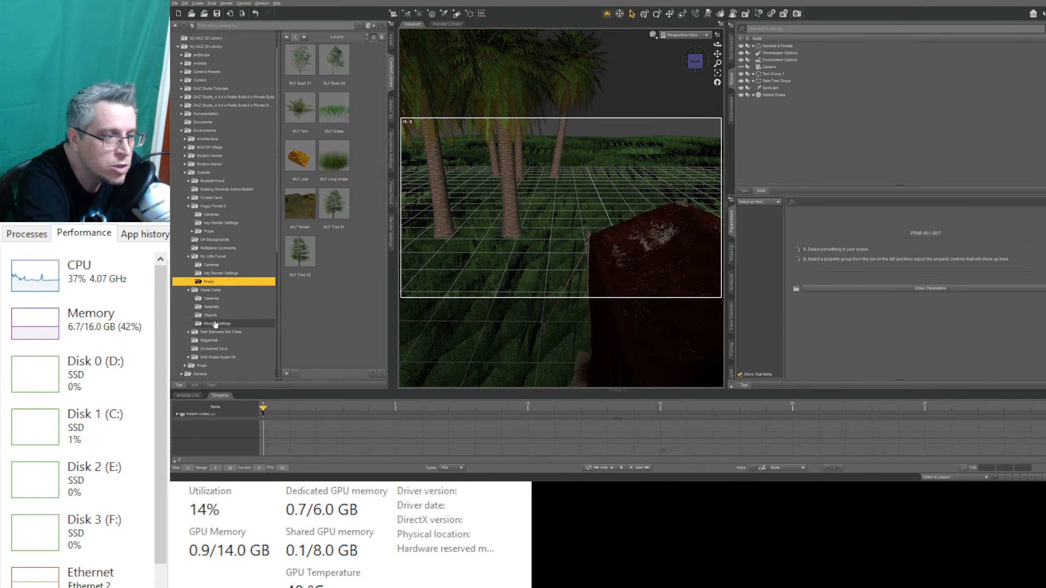
pyautogui.click(212, 316)
pyautogui.scroll(-5, 301, 284)
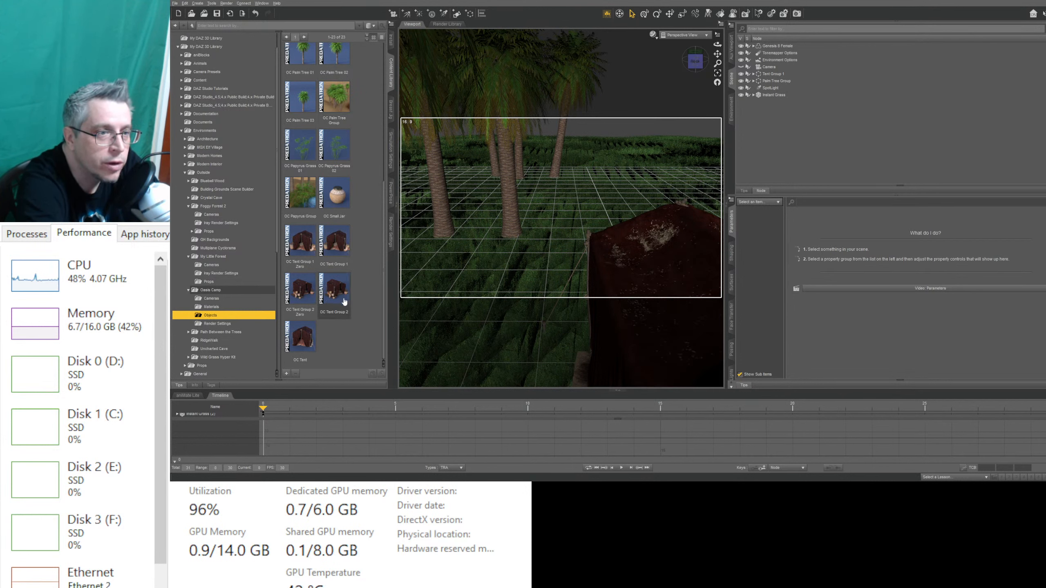
pyautogui.click(229, 324)
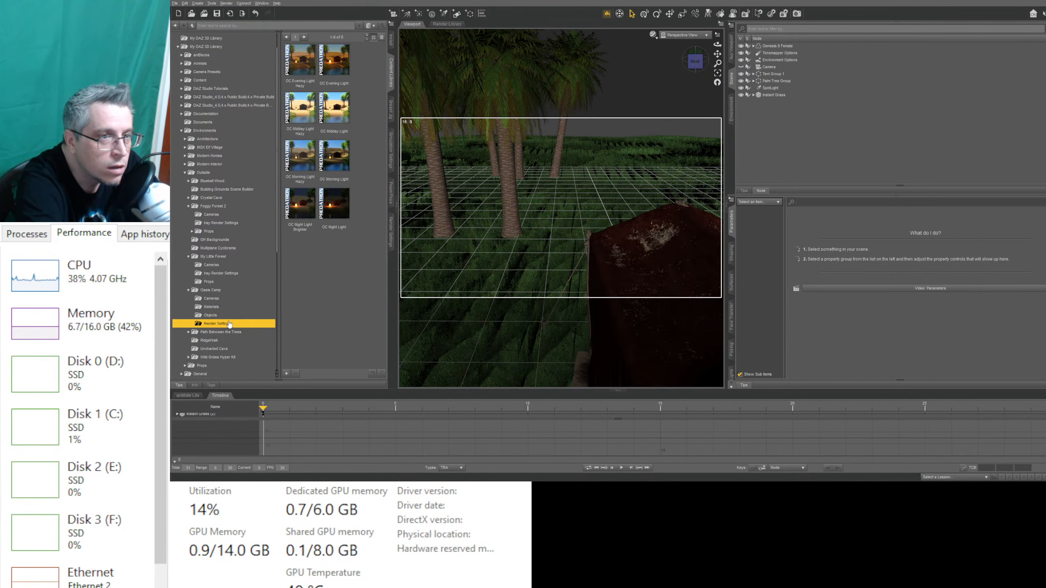
pyautogui.scroll(-2, 219, 330)
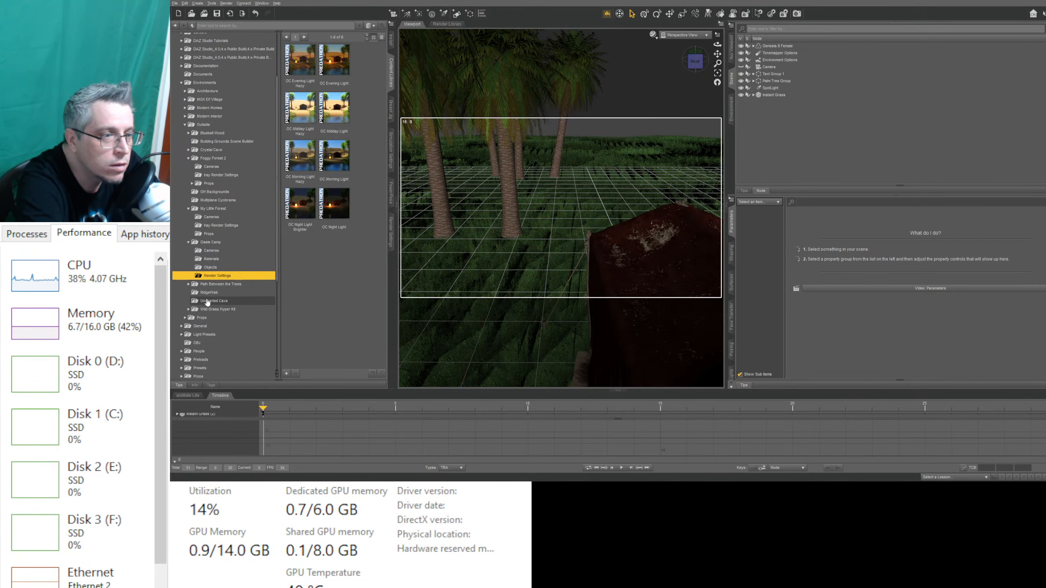
# Step: Look through the Path Between the Trees props and its Groups for Terrain, and open the Wild Grass Hyper Kit set
pyautogui.click(188, 285)
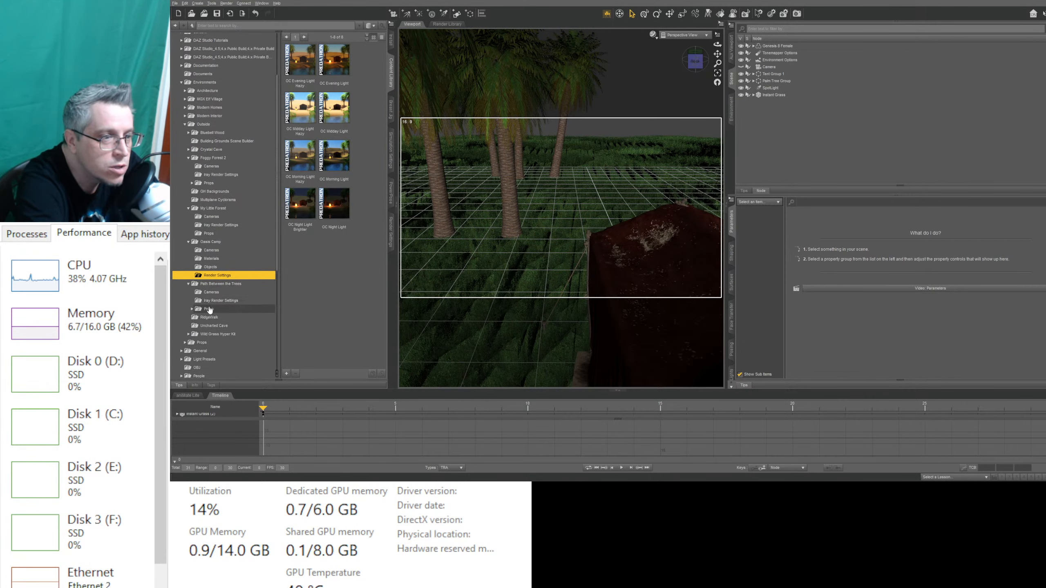
pyautogui.click(208, 309)
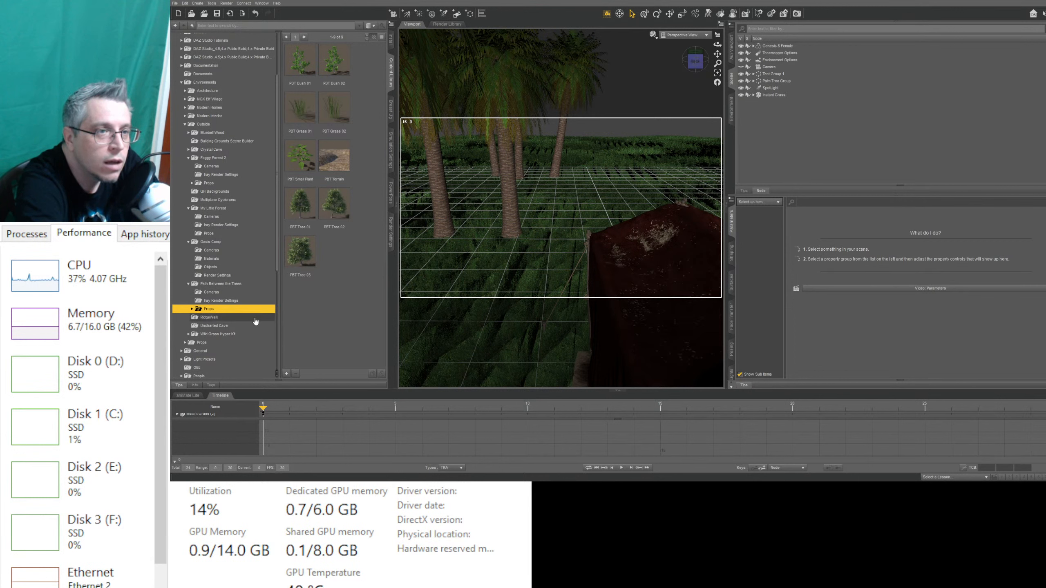
pyautogui.click(192, 309)
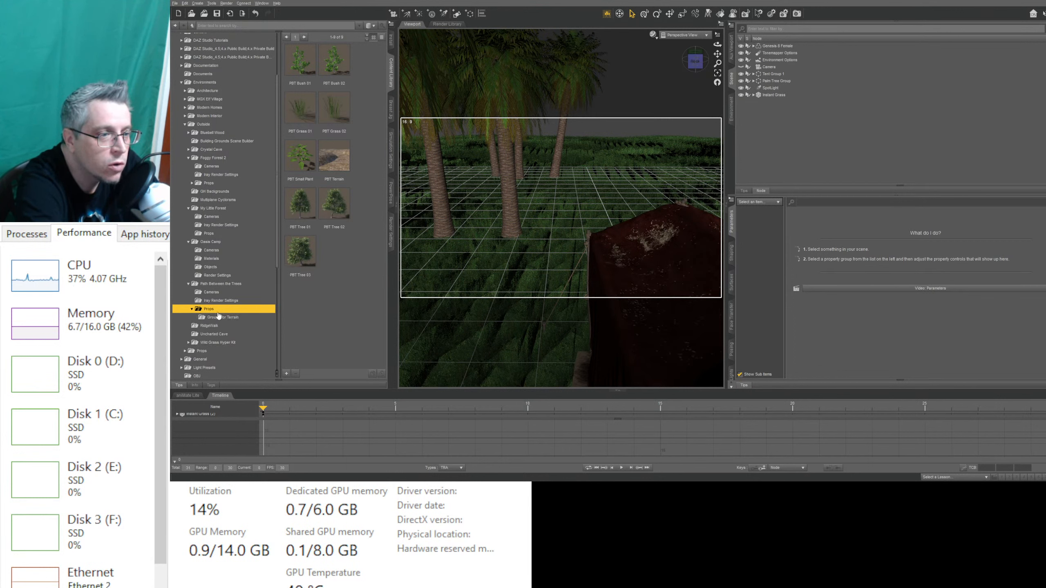
pyautogui.click(221, 317)
pyautogui.scroll(-1, 220, 315)
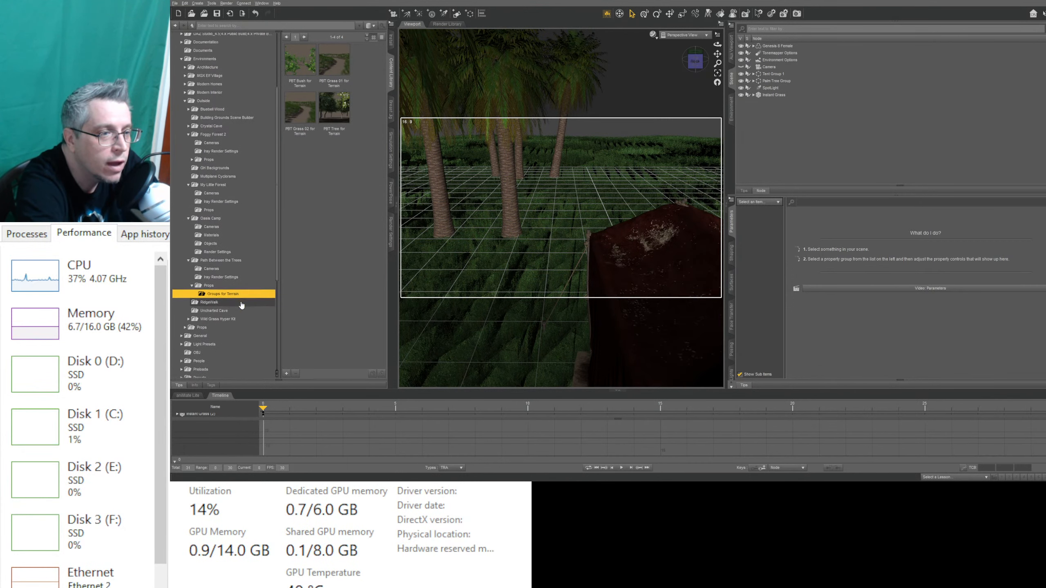
pyautogui.click(217, 302)
pyautogui.click(223, 318)
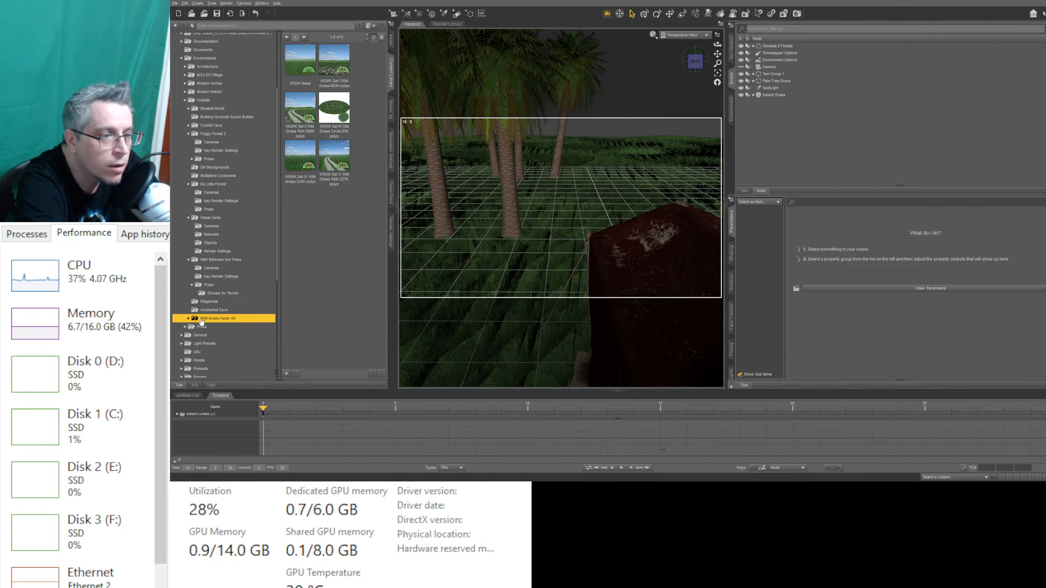
# Step: Look through the general Props category, including the built-in light props, Dark Prophecy Props and DD Bridge
pyautogui.click(198, 327)
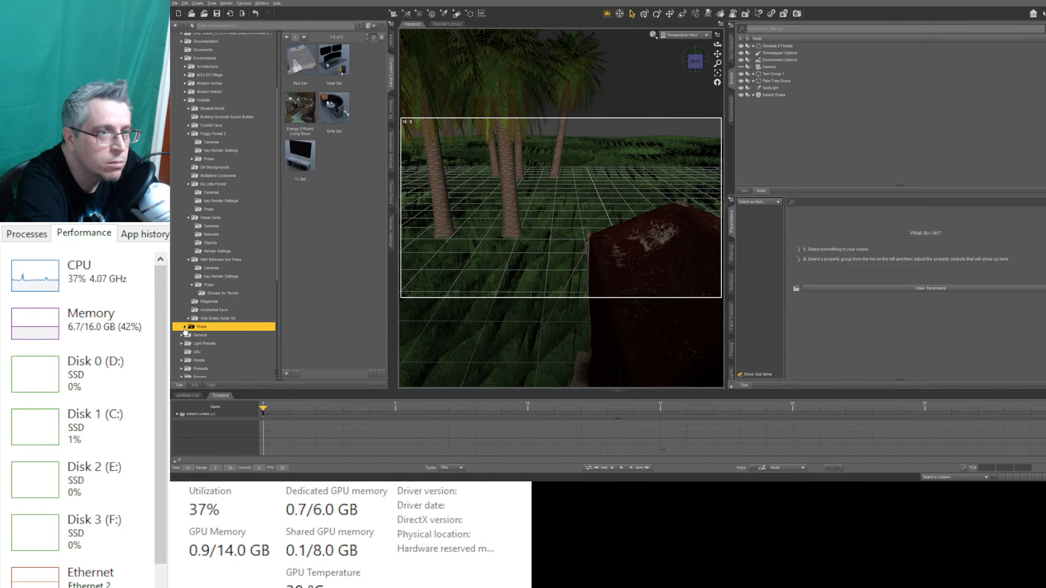
pyautogui.click(185, 328)
pyautogui.scroll(-2, 208, 315)
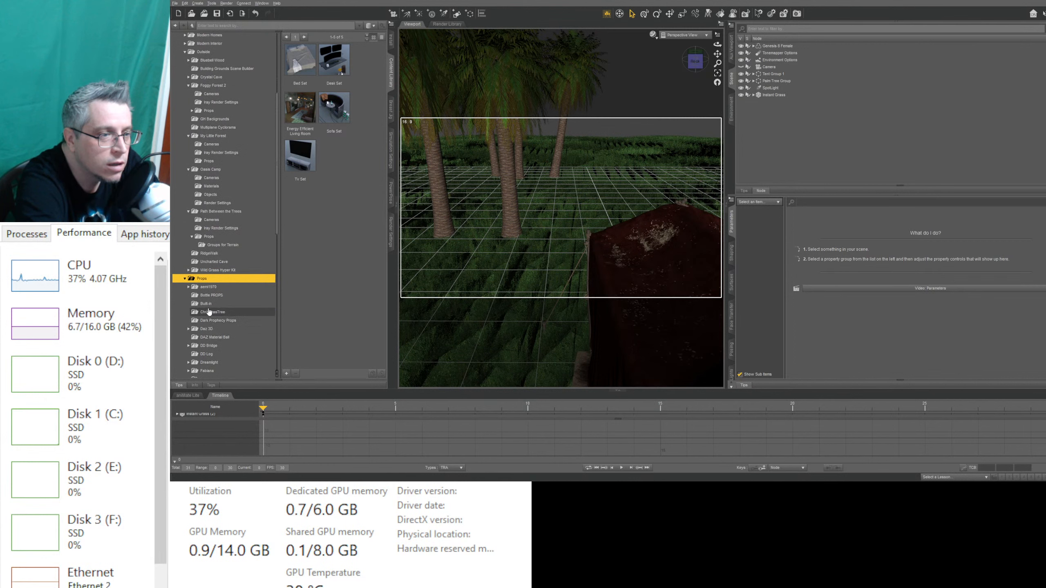
pyautogui.click(205, 304)
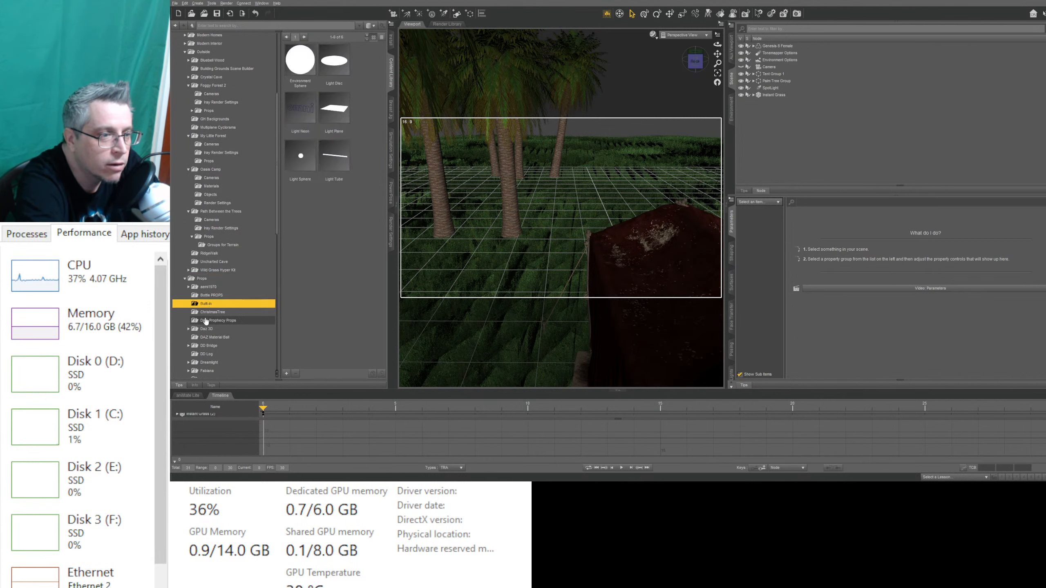
pyautogui.click(206, 321)
pyautogui.click(204, 346)
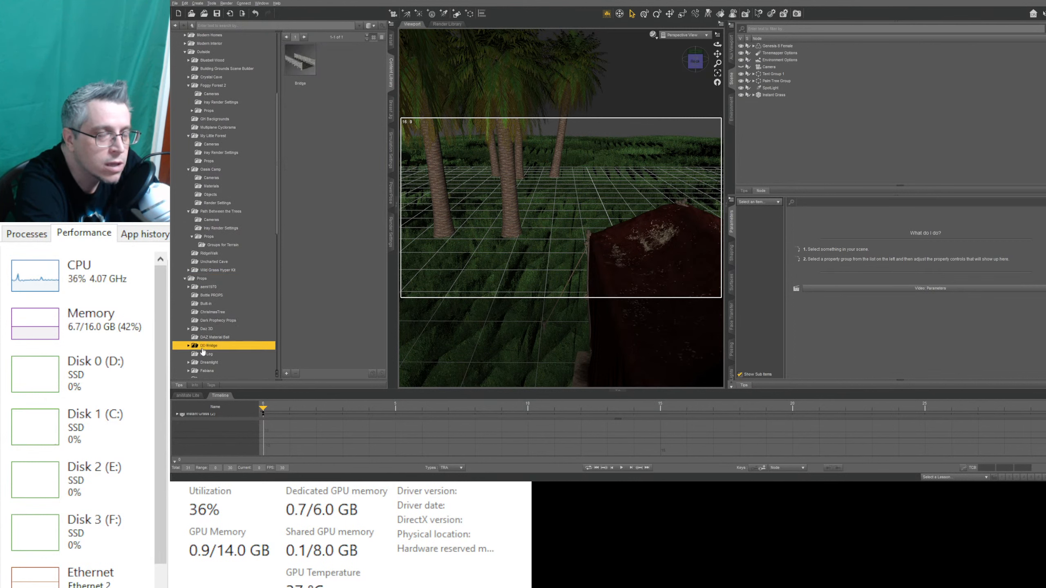
pyautogui.scroll(-2, 203, 351)
# Step: Open the Instant Grass presets in the Dreamlight Iray props
pyautogui.click(203, 315)
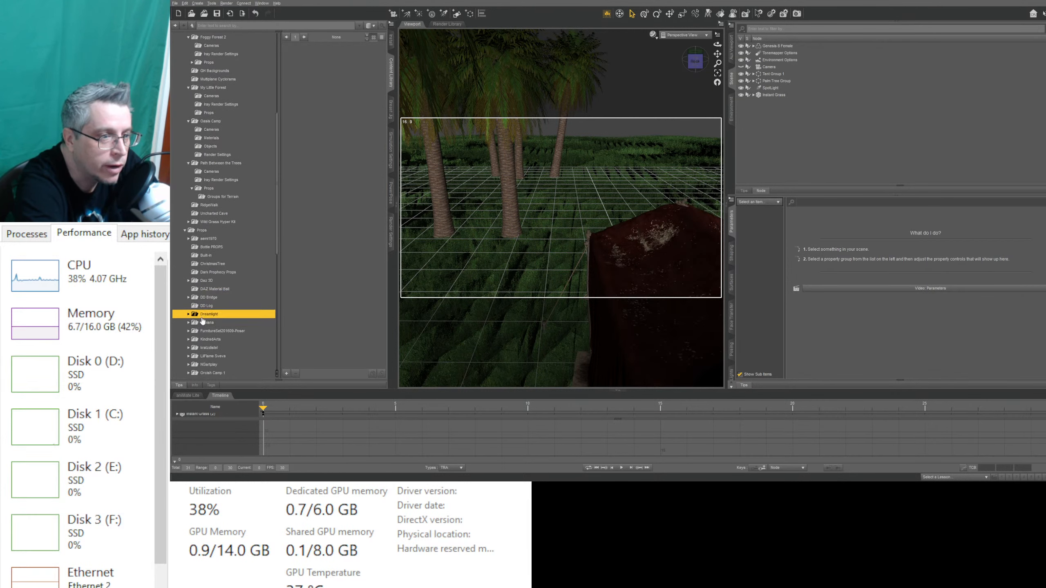
pyautogui.click(188, 314)
pyautogui.click(207, 324)
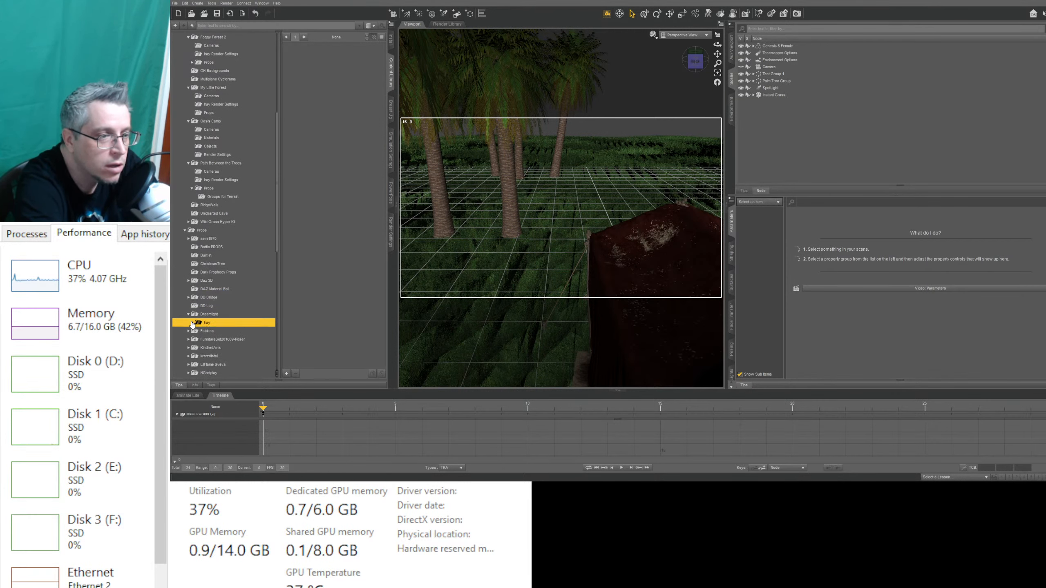
pyautogui.click(192, 323)
pyautogui.click(212, 331)
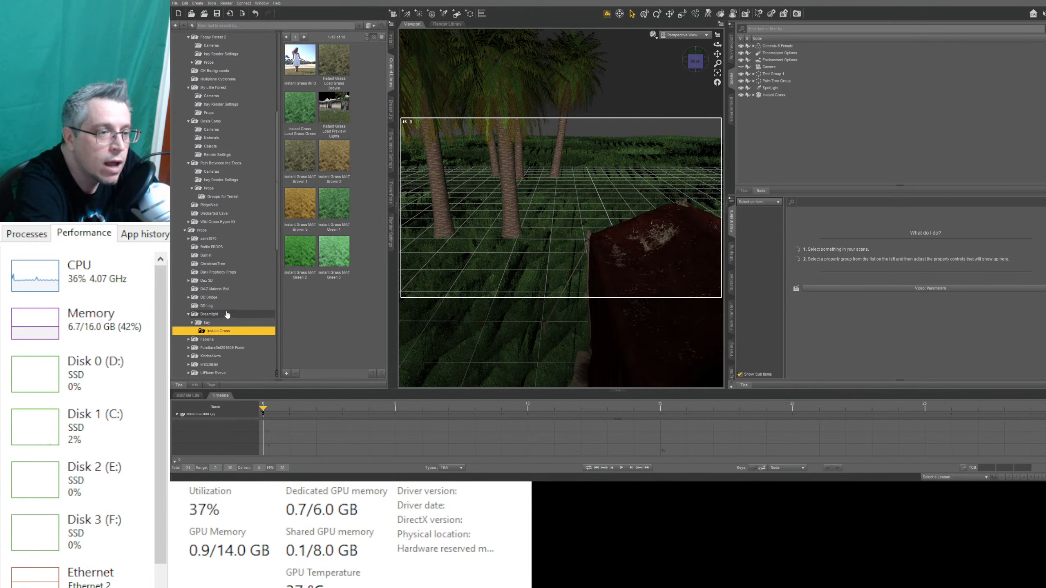
# Step: Look through the AlterStages props and open the Blankets set
pyautogui.scroll(-2, 227, 314)
pyautogui.click(192, 291)
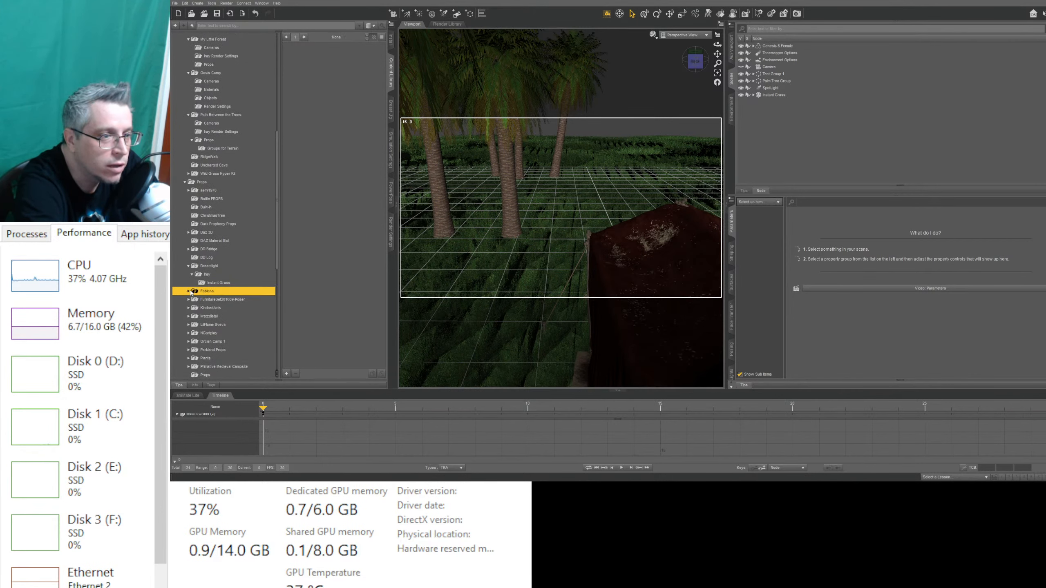
pyautogui.click(188, 291)
pyautogui.click(213, 299)
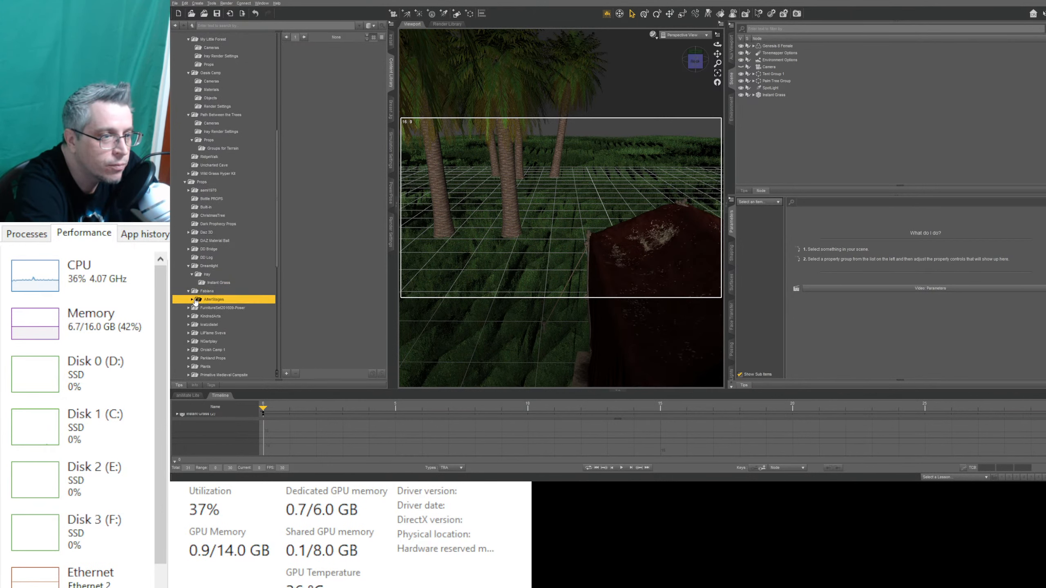
pyautogui.click(192, 299)
pyautogui.click(210, 309)
pyautogui.scroll(-4, 208, 313)
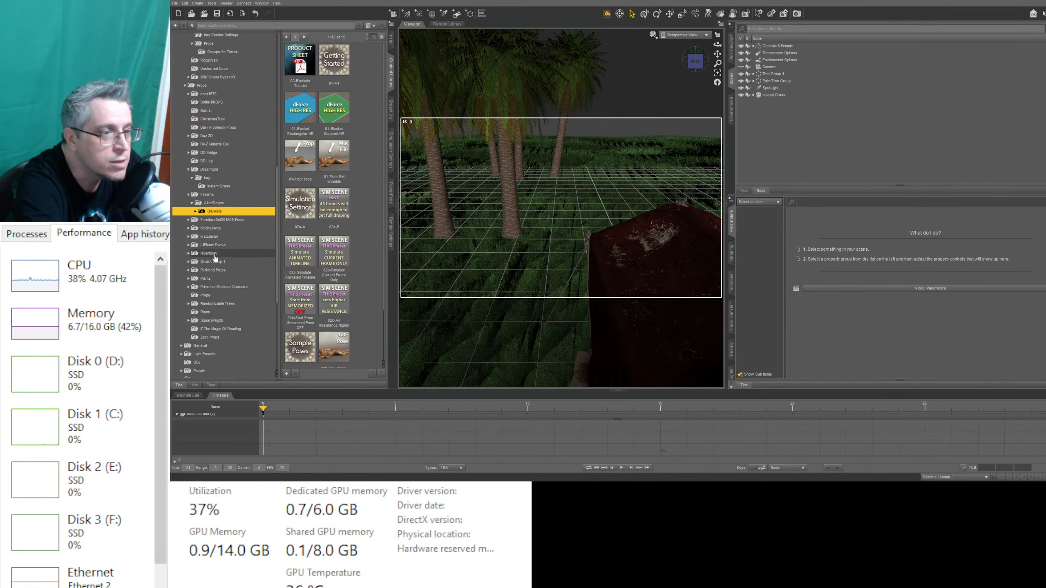
# Step: Look through the Parkland Props set's Iray materials, poses, wearables and smart propped items
pyautogui.click(189, 270)
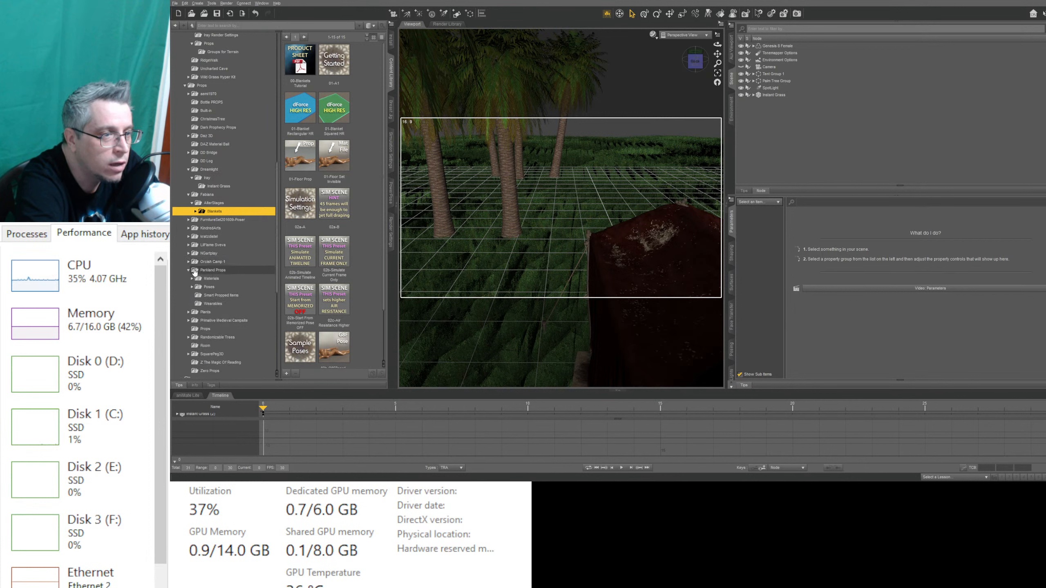
pyautogui.click(210, 279)
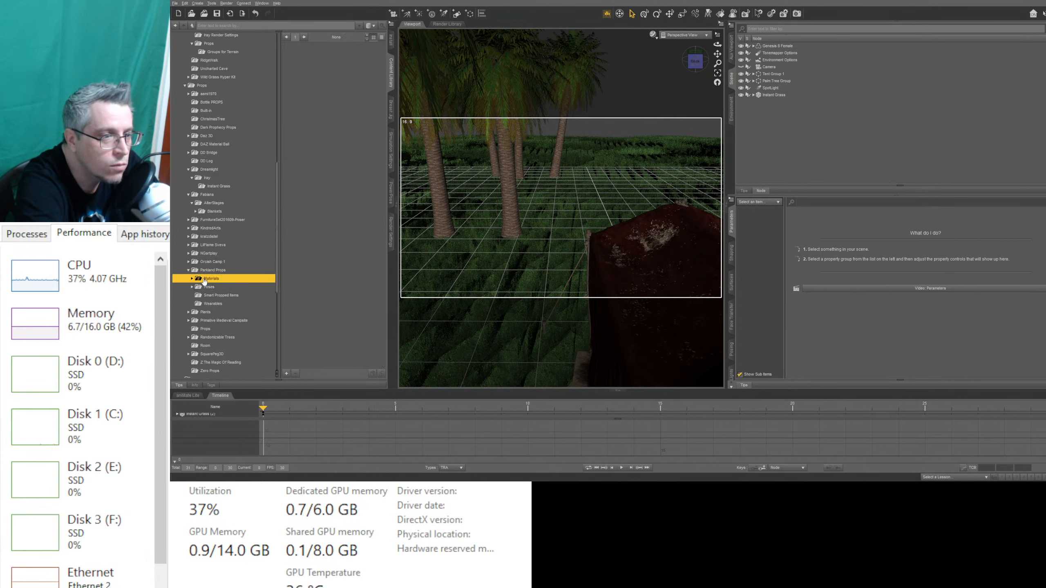
pyautogui.click(192, 279)
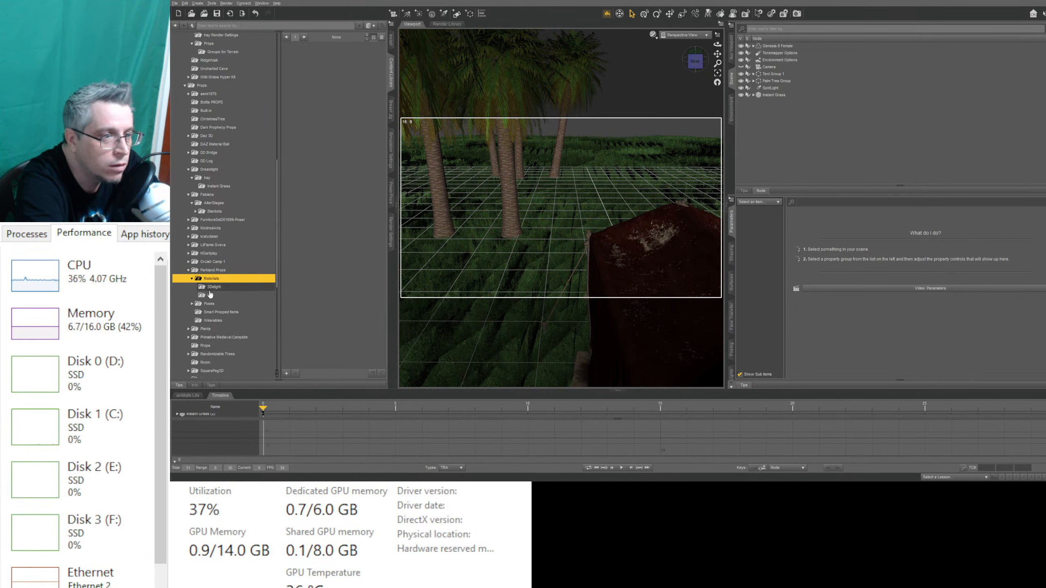
pyautogui.click(210, 295)
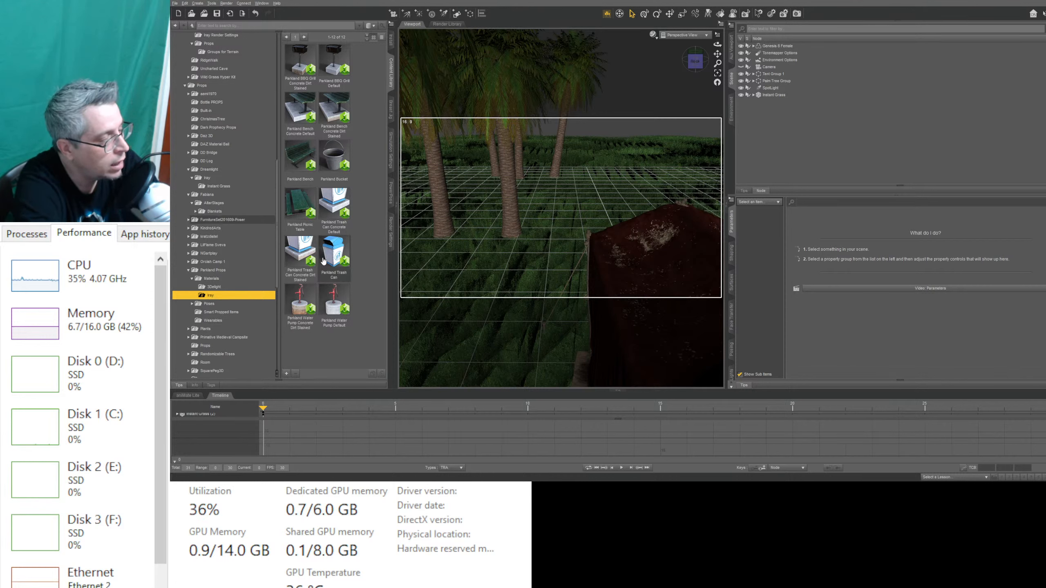
pyautogui.click(207, 304)
pyautogui.click(212, 321)
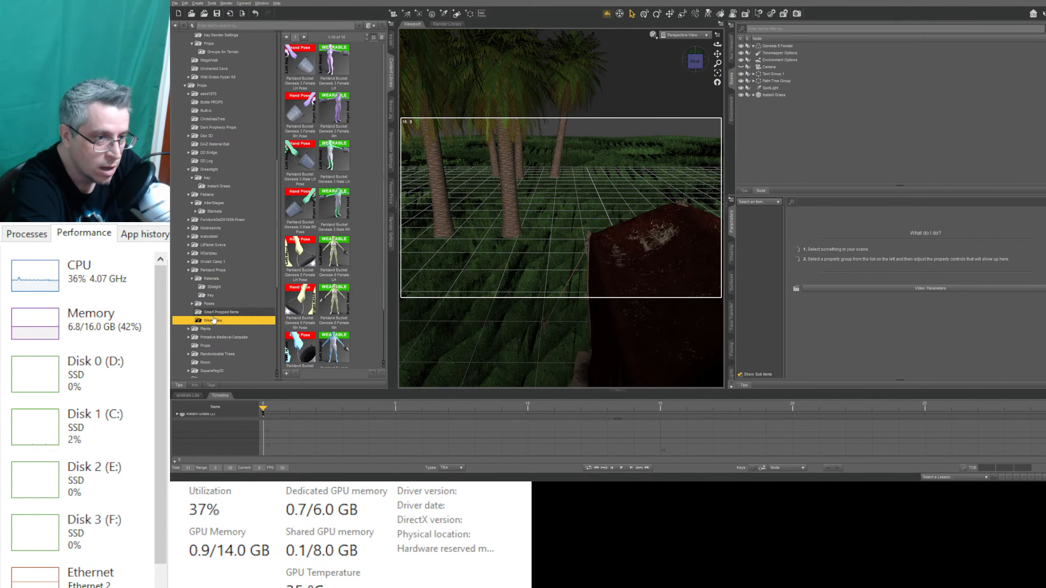
pyautogui.click(212, 312)
pyautogui.scroll(-1, 201, 311)
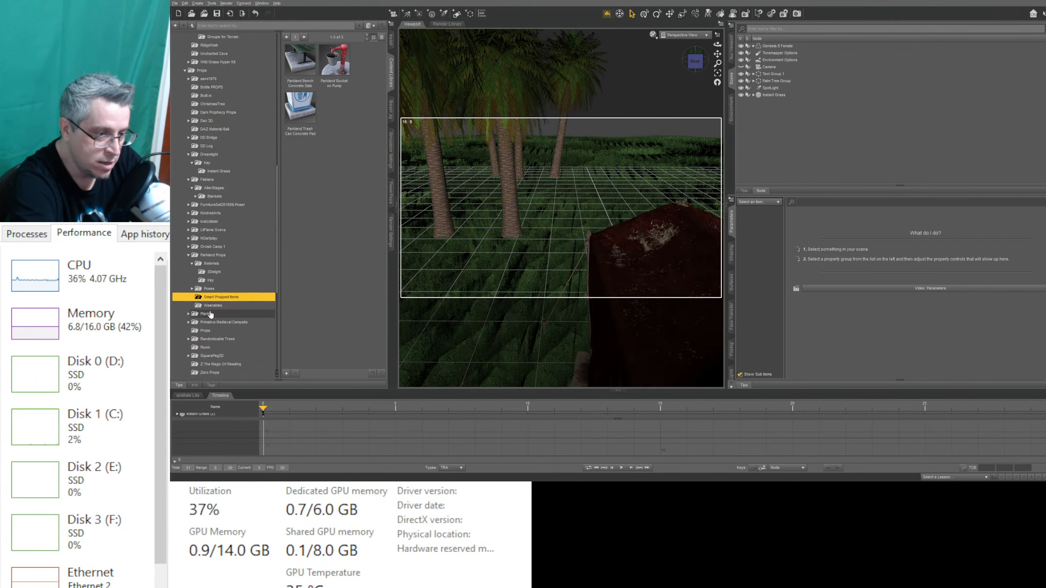
# Step: Open the WFSG02 Simply Grass patches among the plant props
pyautogui.click(189, 305)
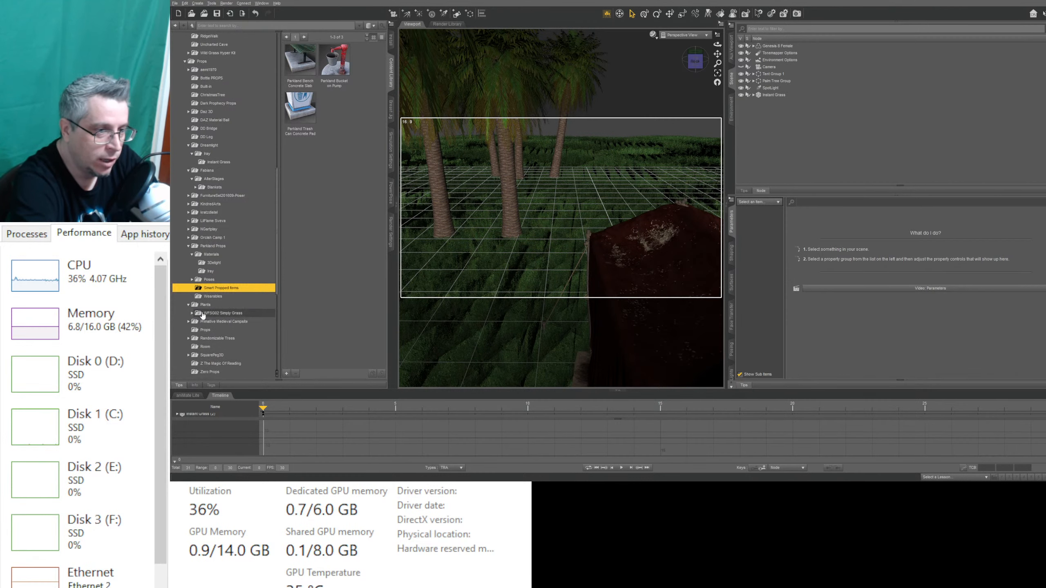
pyautogui.click(200, 314)
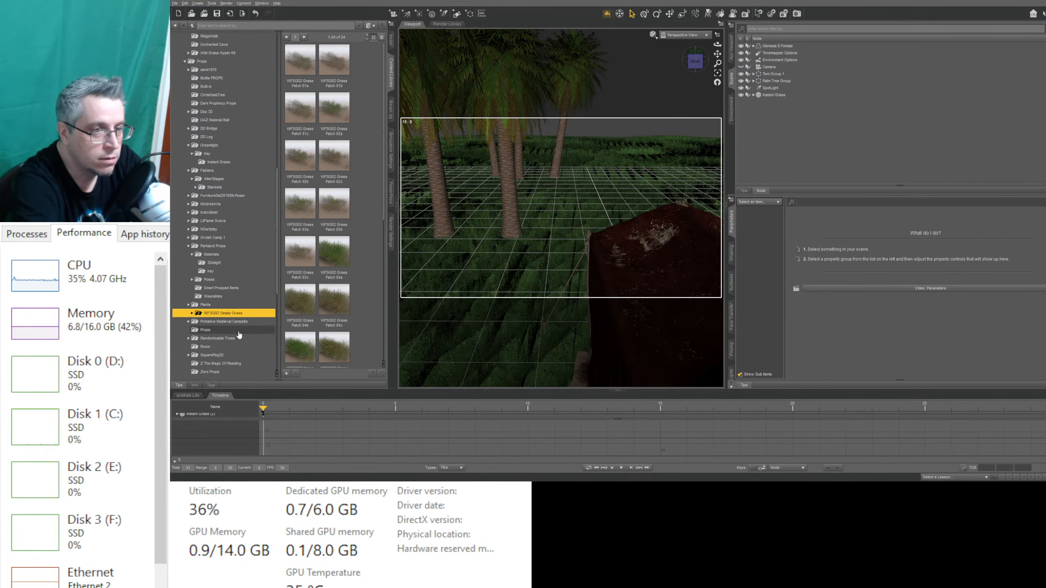
pyautogui.scroll(-1, 238, 334)
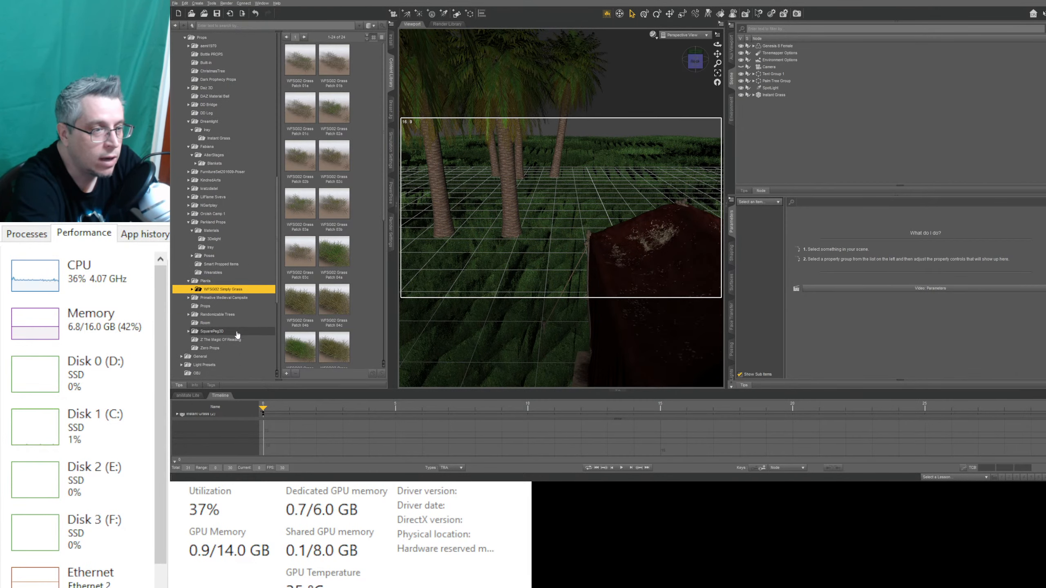
# Step: Look through the Iray materials of the Primitive Medieval Campsite props
pyautogui.click(189, 298)
pyautogui.click(197, 307)
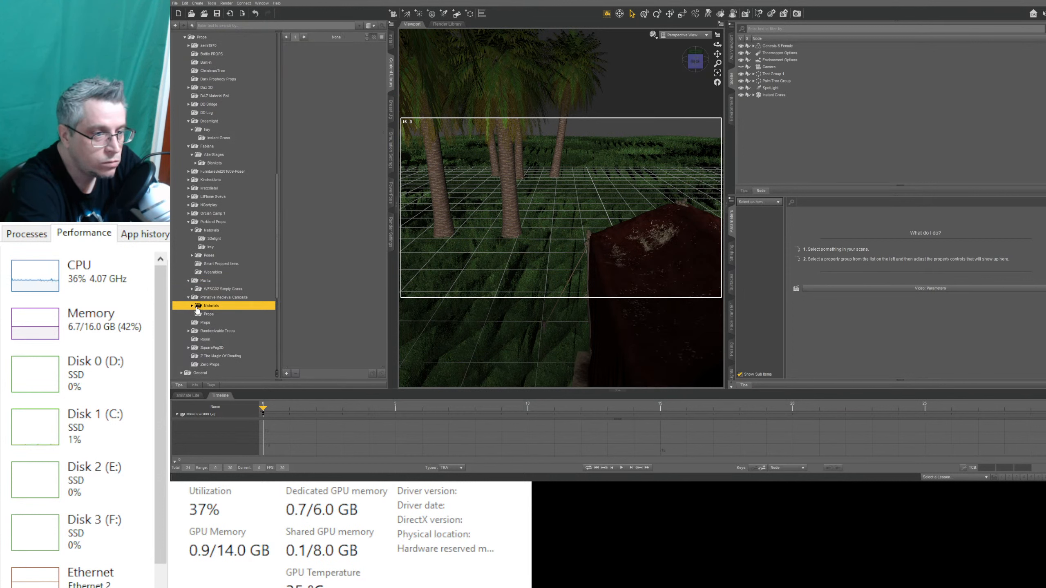
pyautogui.click(192, 306)
pyautogui.click(210, 323)
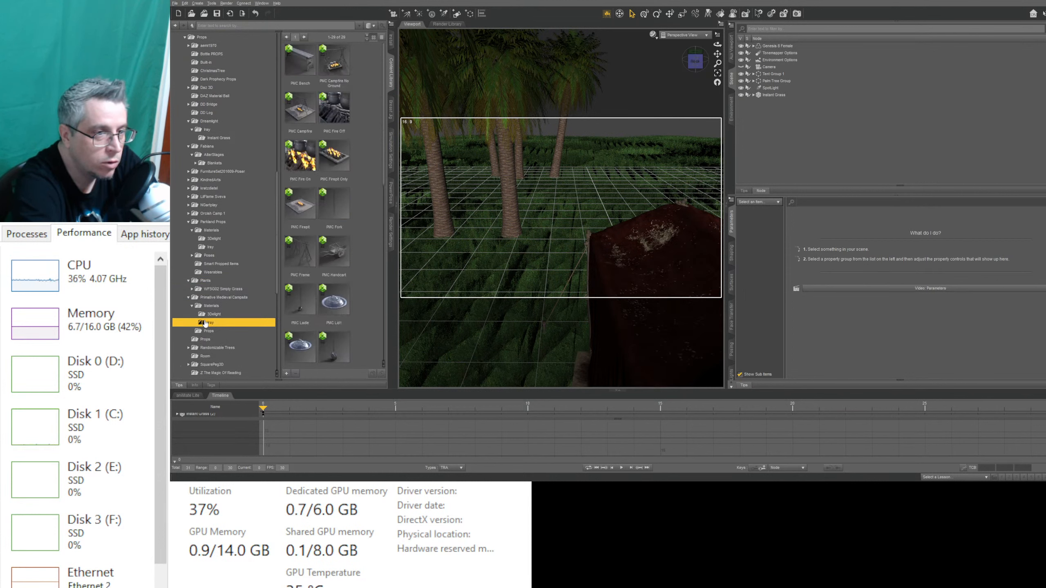
pyautogui.scroll(5, 350, 279)
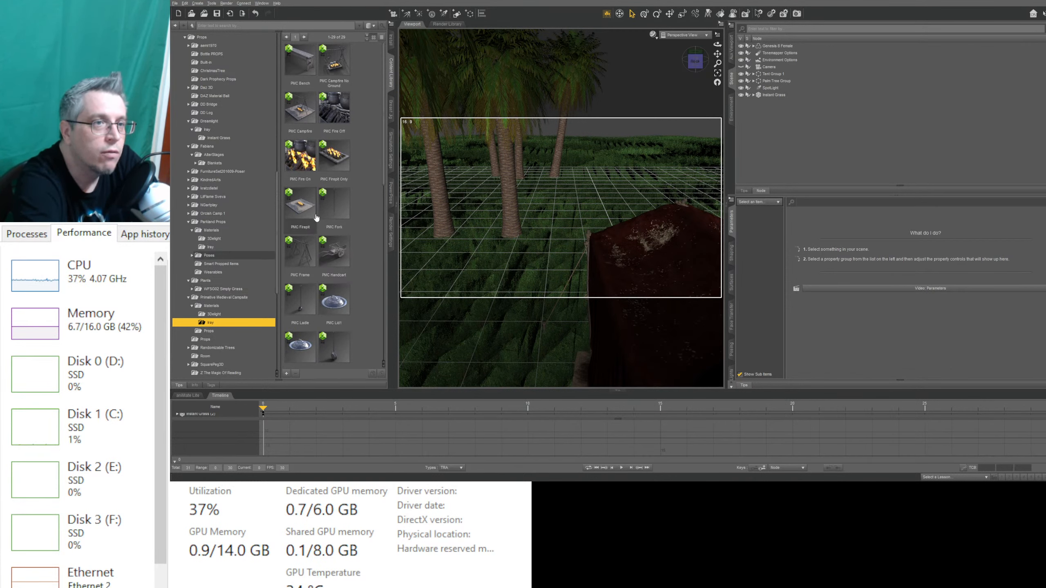
# Step: Look through the Randomizable Trees, SquarePeg3D, Z The Magic Of Reading and Zero Props folders
pyautogui.scroll(-2, 249, 294)
pyautogui.click(248, 292)
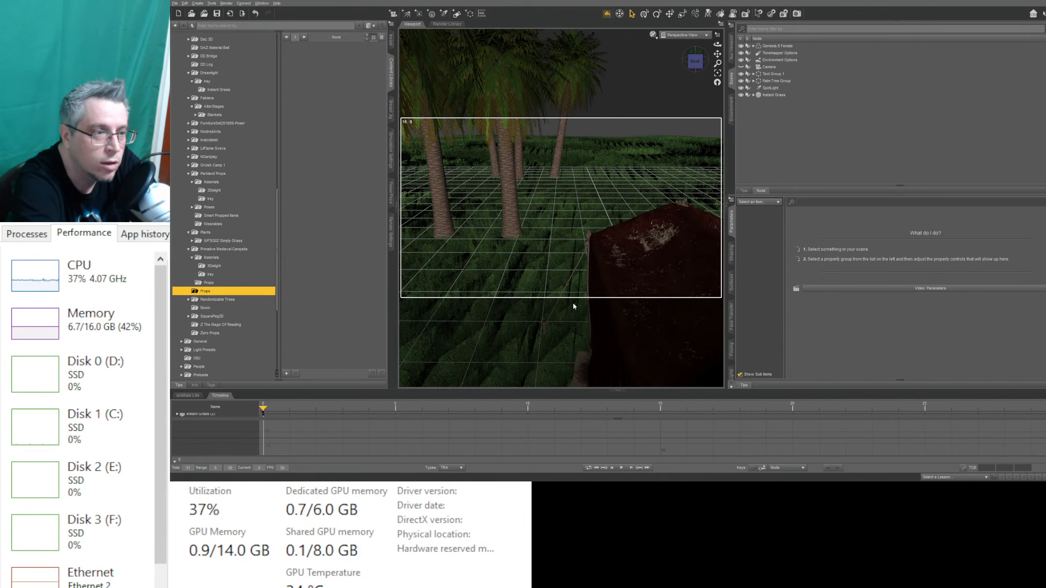
pyautogui.click(208, 301)
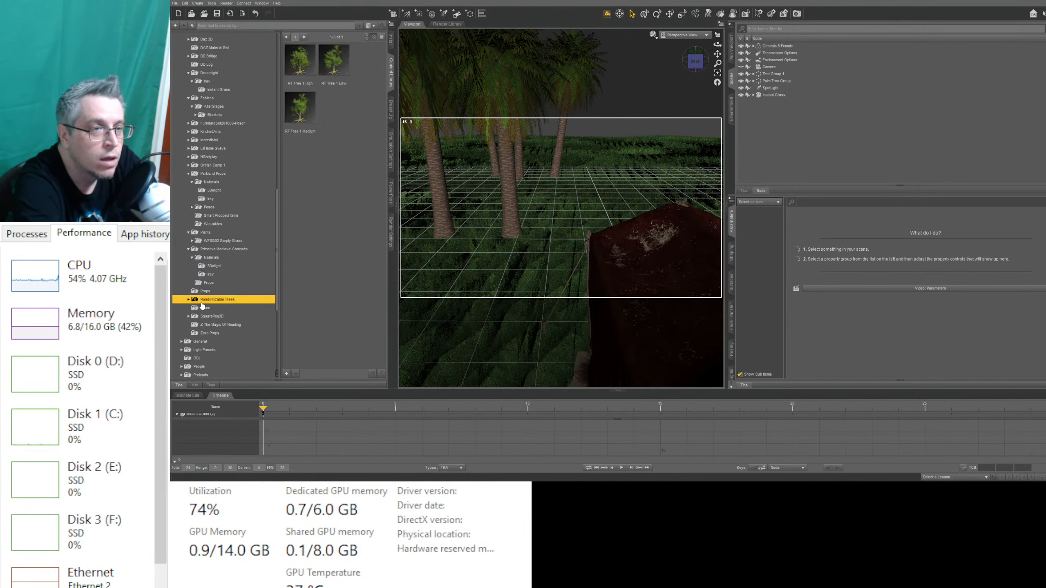
pyautogui.click(188, 300)
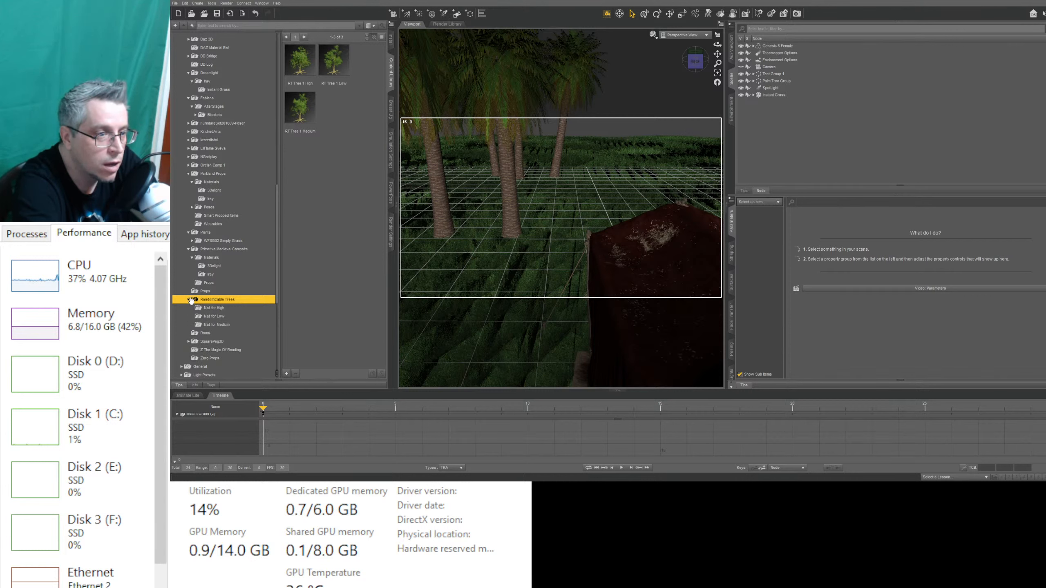
pyautogui.click(210, 342)
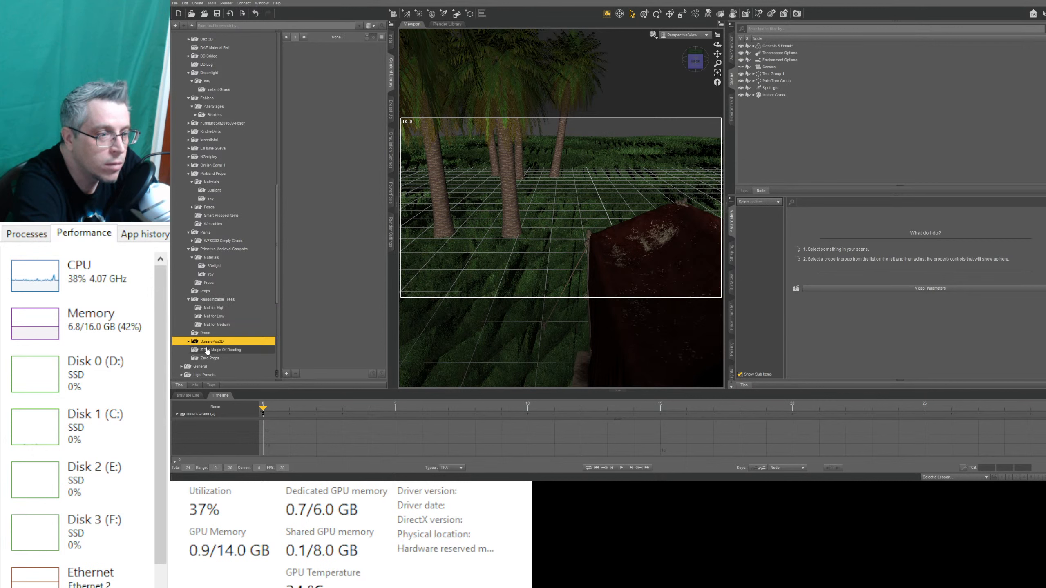
pyautogui.click(207, 350)
pyautogui.click(208, 358)
pyautogui.scroll(-2, 323, 301)
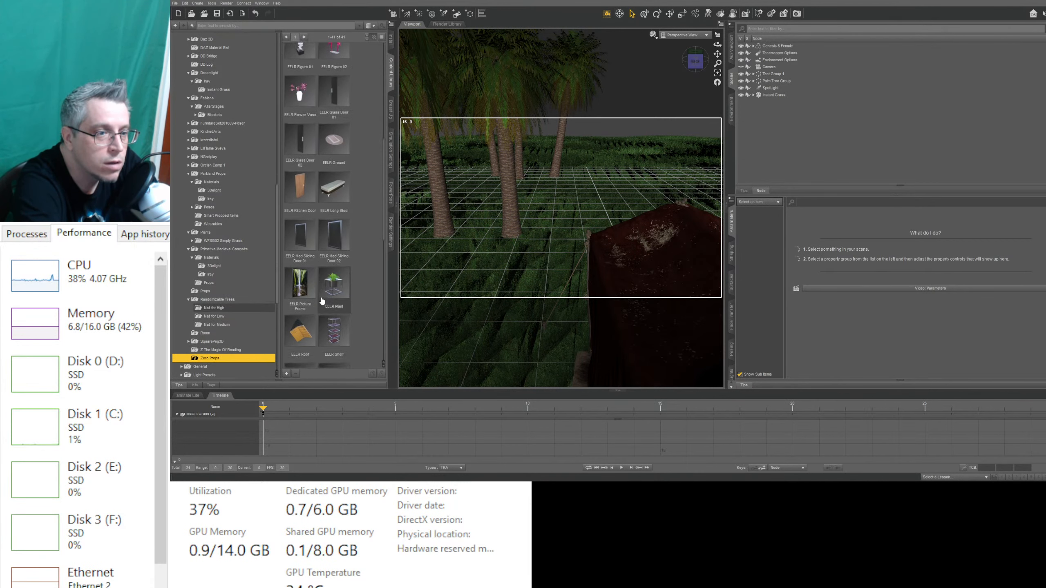
pyautogui.scroll(5, 322, 301)
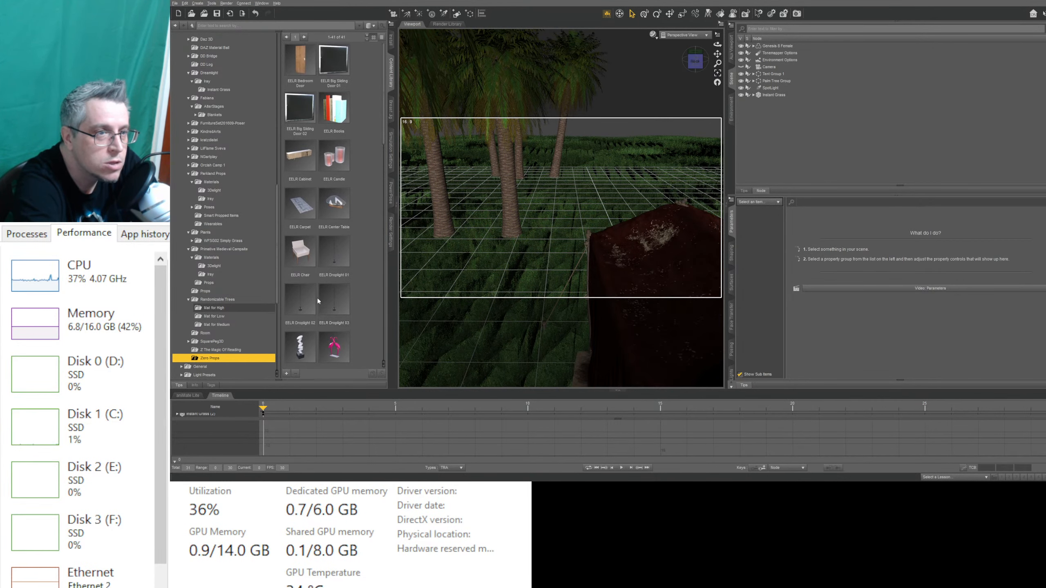
# Step: Add two copies of RT Tree 1 Low from the Randomizable Trees props to the scene
pyautogui.click(211, 309)
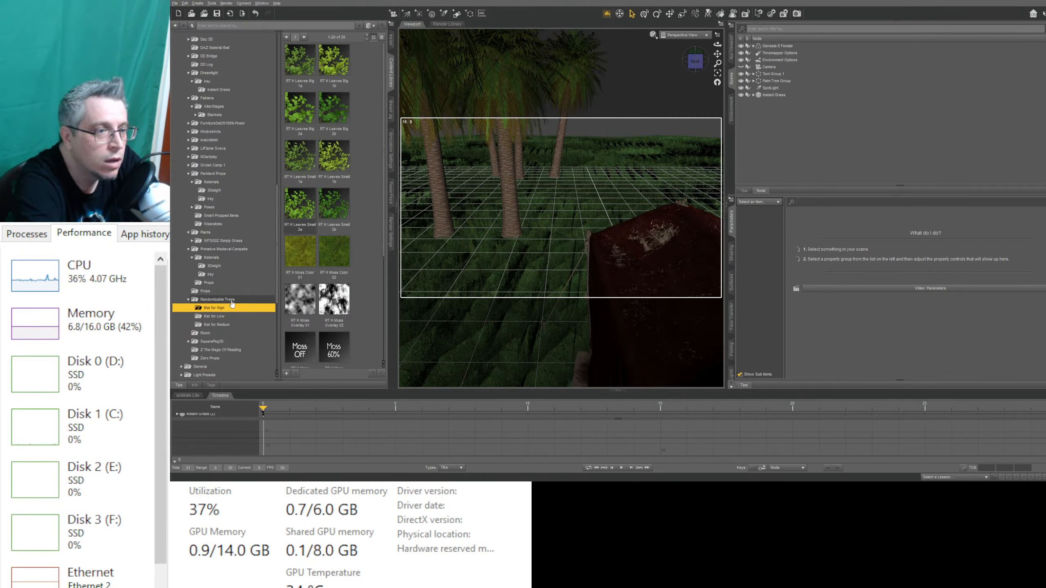
pyautogui.click(230, 301)
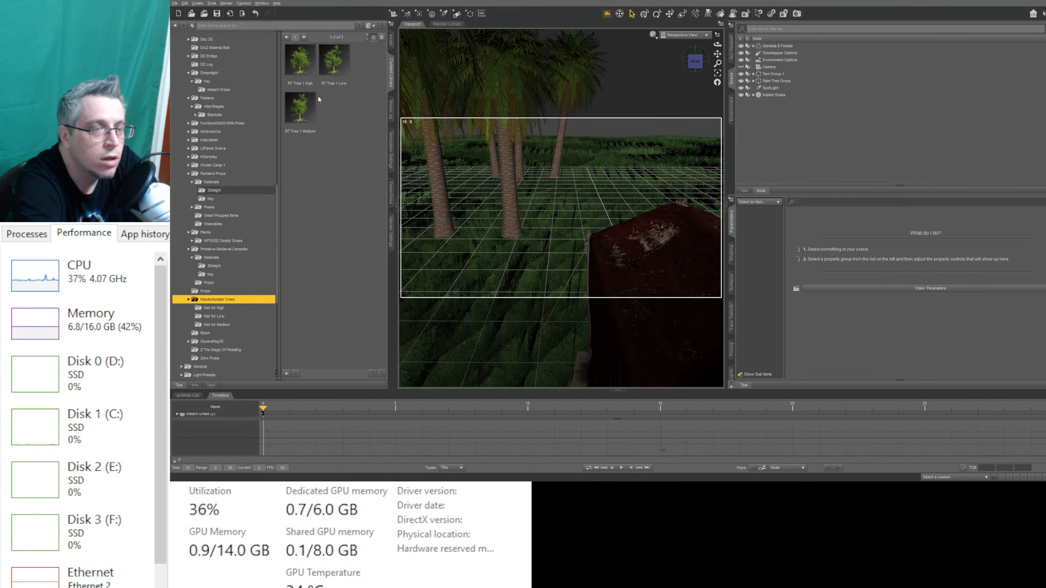
pyautogui.click(331, 67)
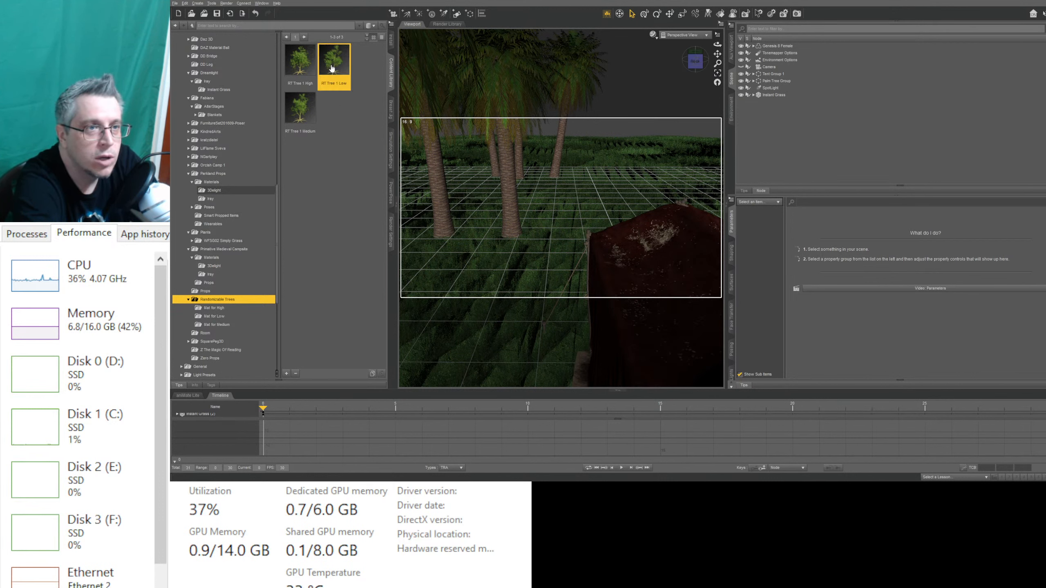
pyautogui.moveTo(331, 68); pyautogui.dragTo(476, 147)
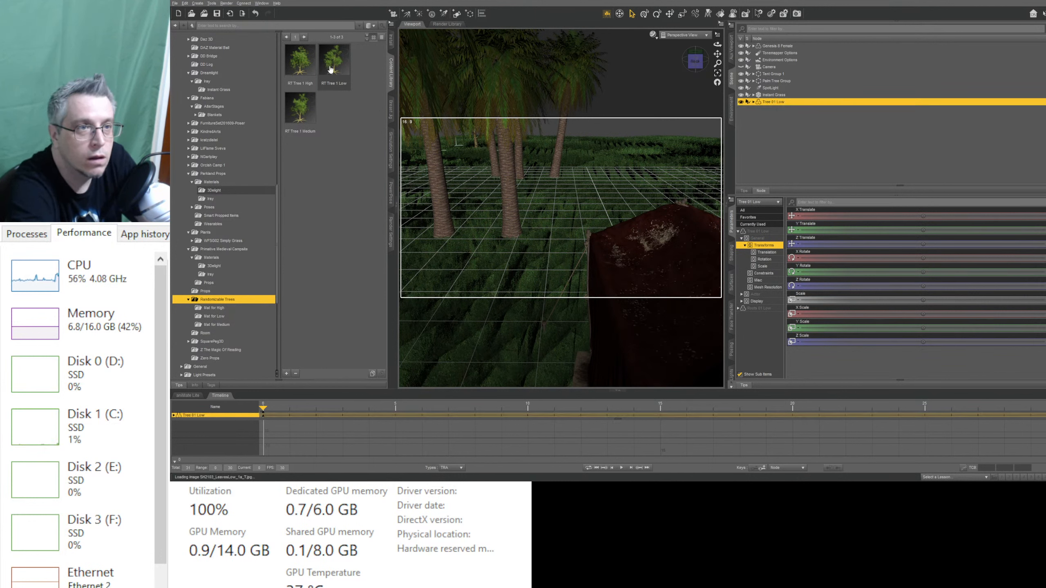
pyautogui.moveTo(332, 65); pyautogui.dragTo(528, 143)
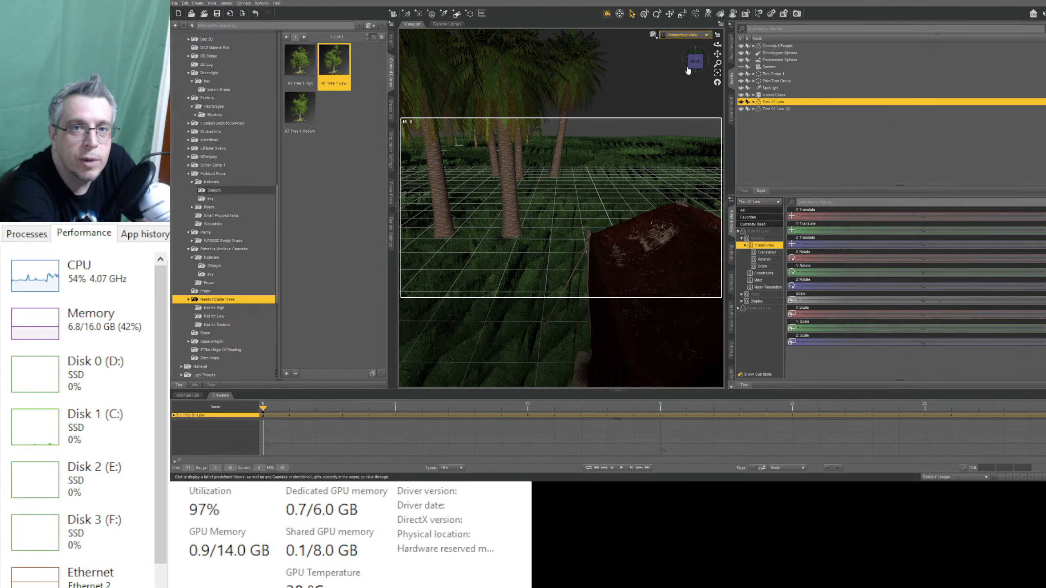
# Step: Switch the viewport to the scene's Camera view and hide Tent Group 1
pyautogui.click(679, 99)
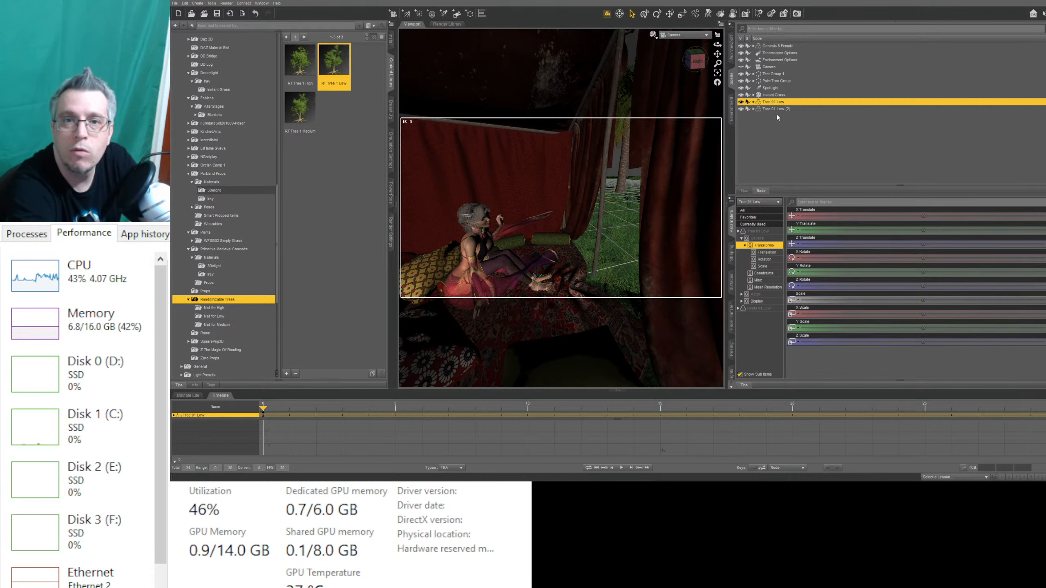
pyautogui.moveTo(741, 74); pyautogui.dragTo(769, 94)
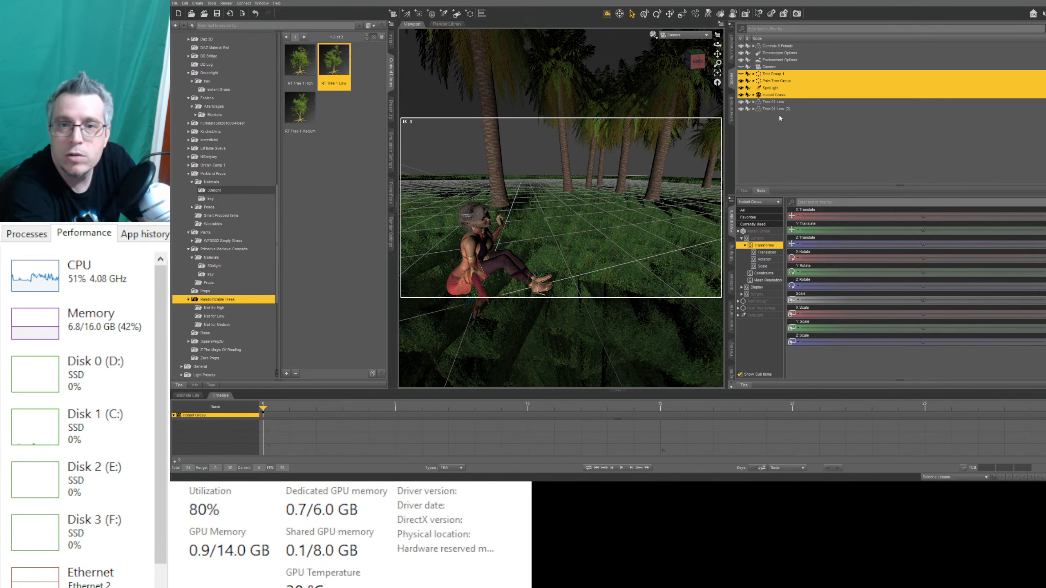
# Step: Move Tree 01 Low along its X Translate to try placing it among the palm trees
pyautogui.click(771, 102)
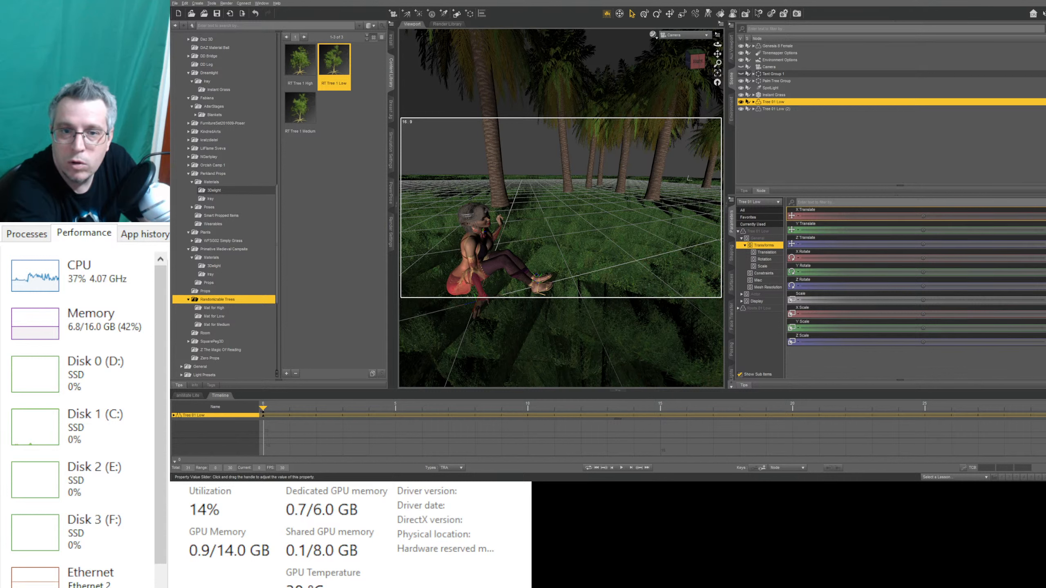
pyautogui.moveTo(924, 217); pyautogui.dragTo(934, 217)
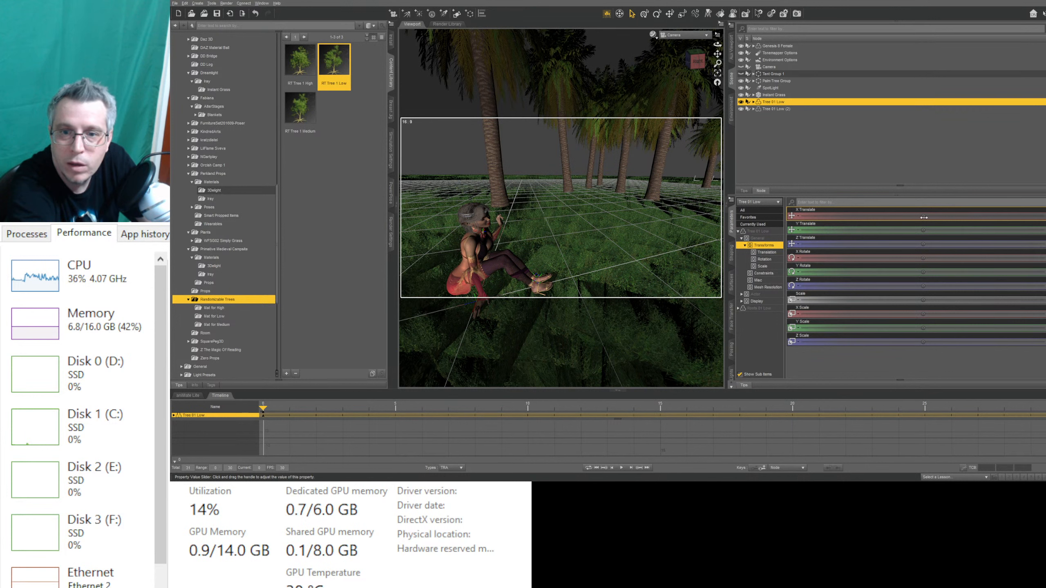
pyautogui.moveTo(926, 218); pyautogui.dragTo(990, 216)
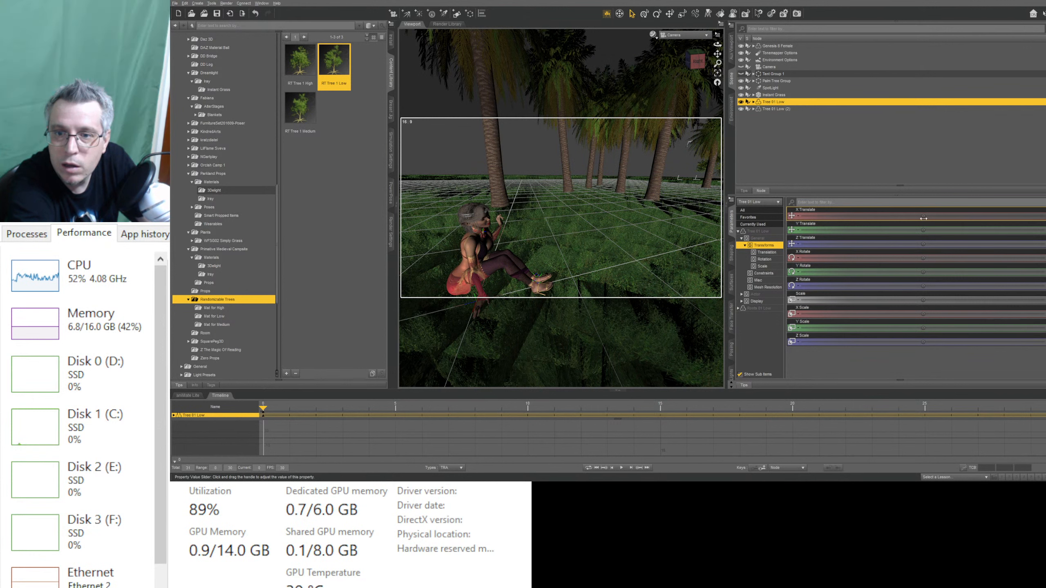
pyautogui.moveTo(923, 219); pyautogui.dragTo(925, 221)
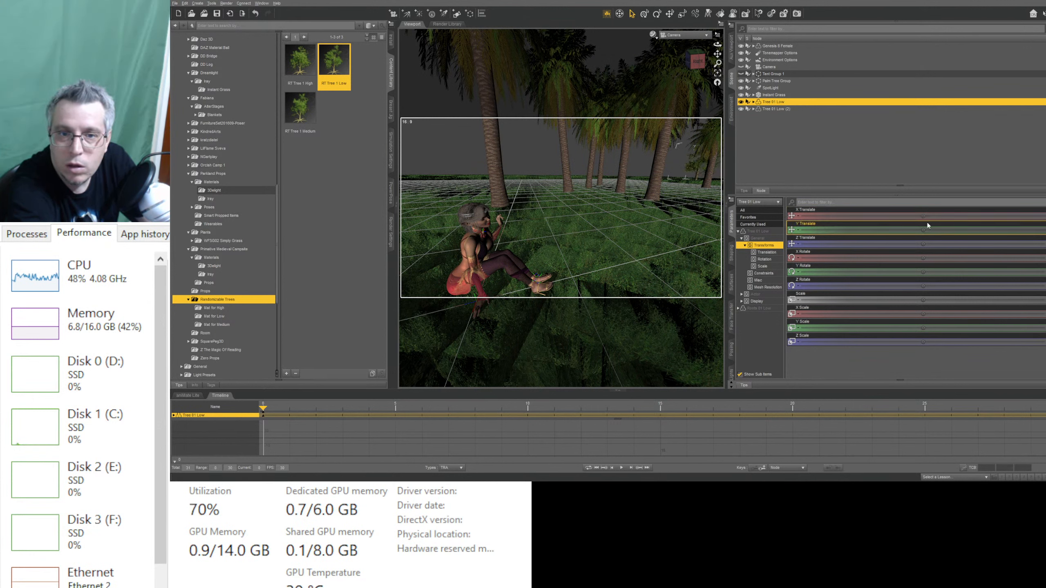
# Step: Shift Tree 01 Low (2) along X Translate and check the view with Tent Group 1 temporarily shown
pyautogui.click(774, 109)
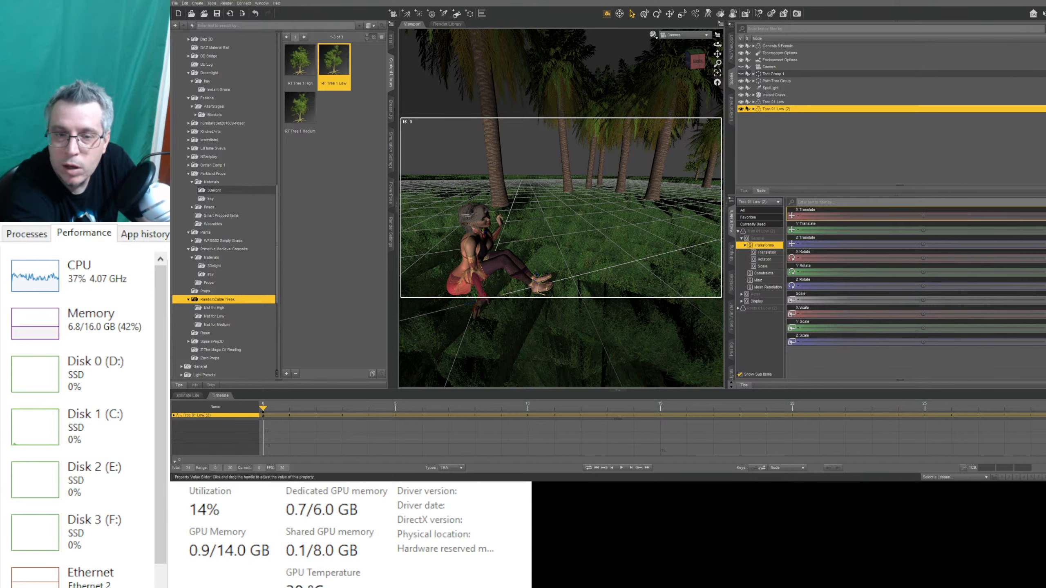
pyautogui.moveTo(923, 216)
pyautogui.mouseDown()
pyautogui.moveTo(991, 216)
pyautogui.moveTo(923, 216)
pyautogui.mouseUp()
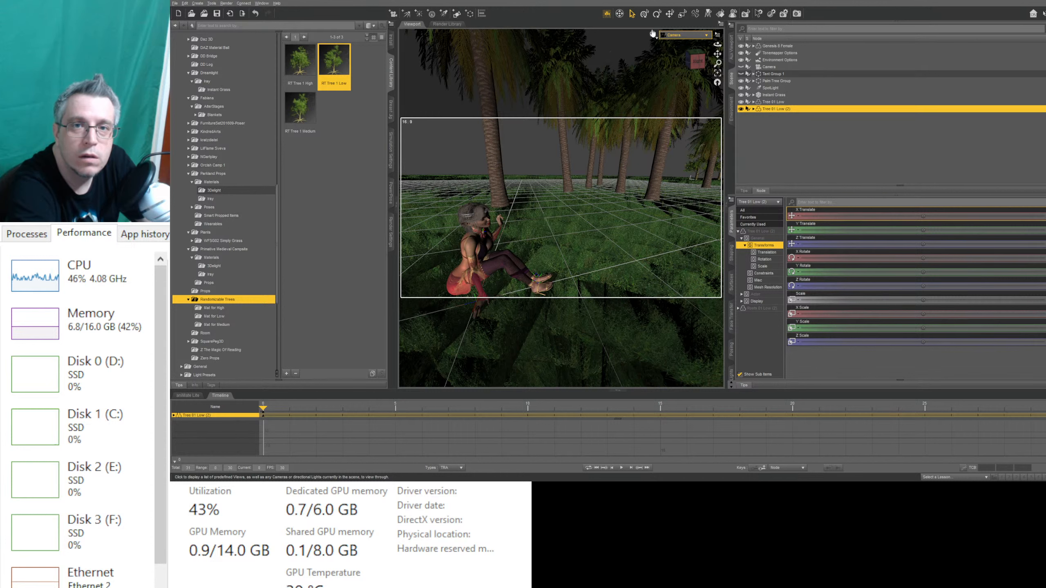
pyautogui.click(741, 74)
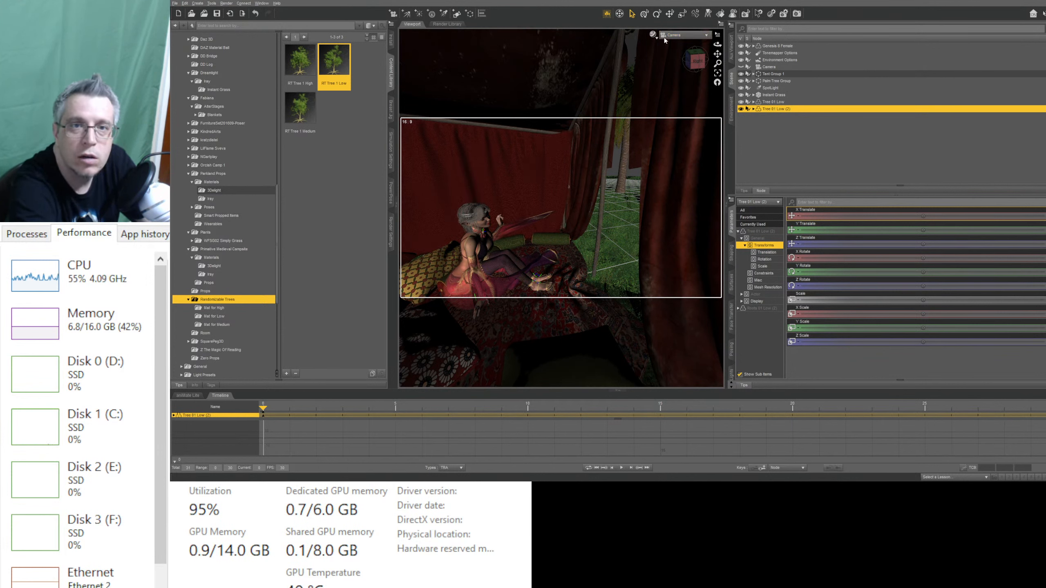
pyautogui.click(740, 74)
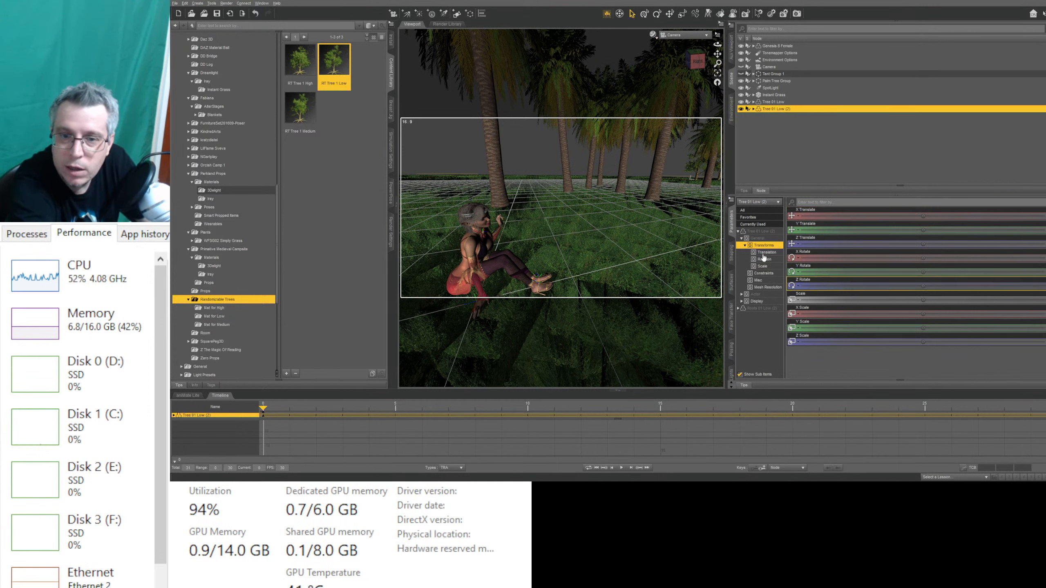
# Step: Set the X Translate of Tree 01 Low (2) to 2000
pyautogui.doubleClick(980, 220)
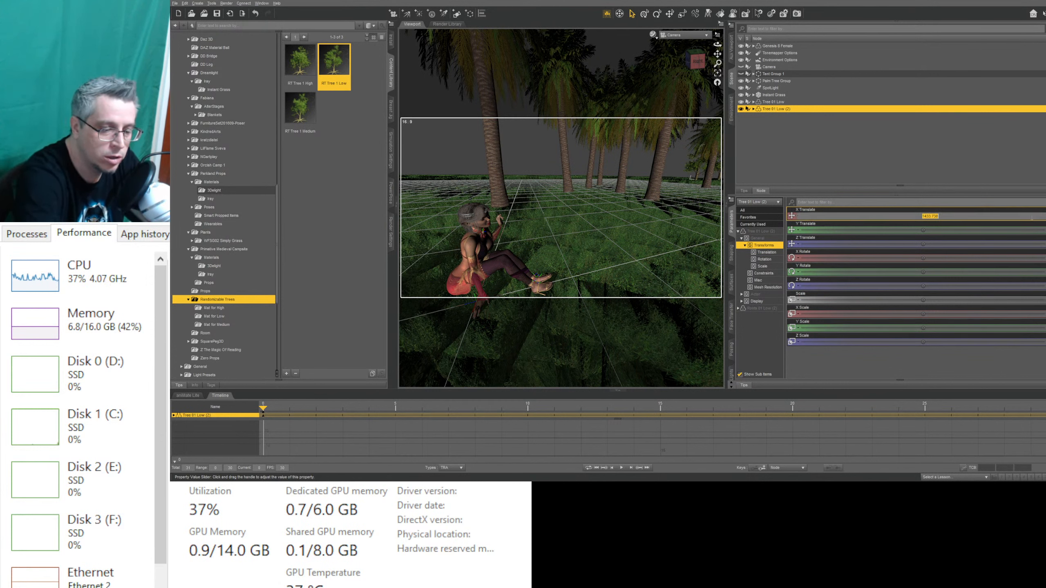
pyautogui.write('2000')
pyautogui.press('Return')
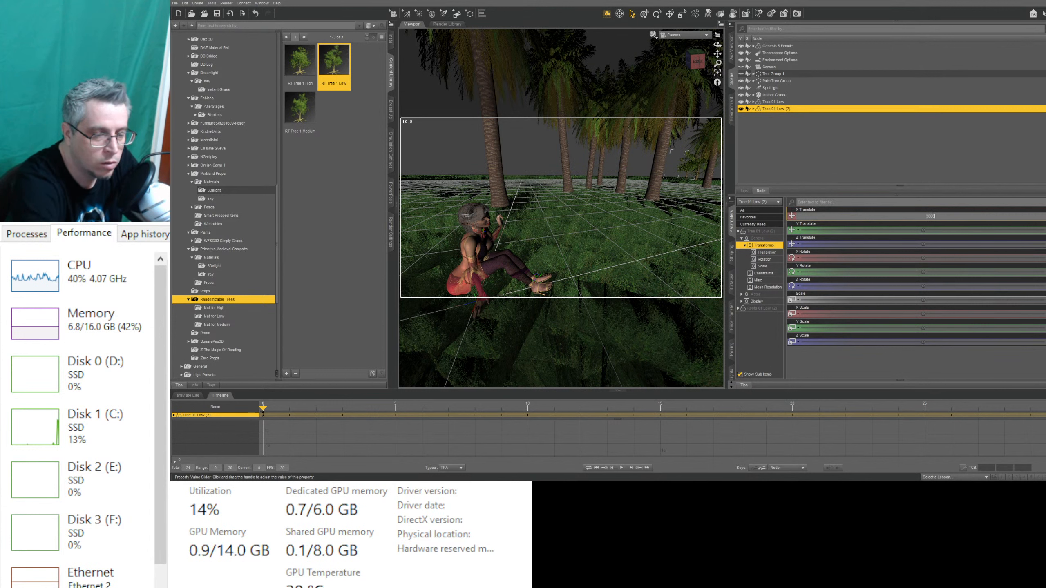
pyautogui.press('Return')
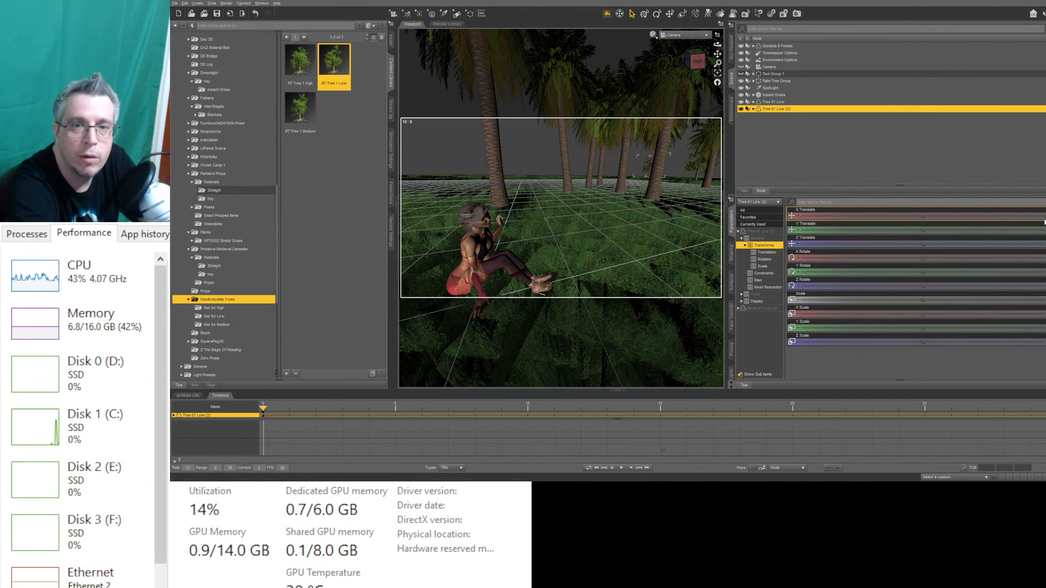
# Step: Select the whole Tree 01 Low in the scene and set its X Translate to 2800
pyautogui.click(696, 175)
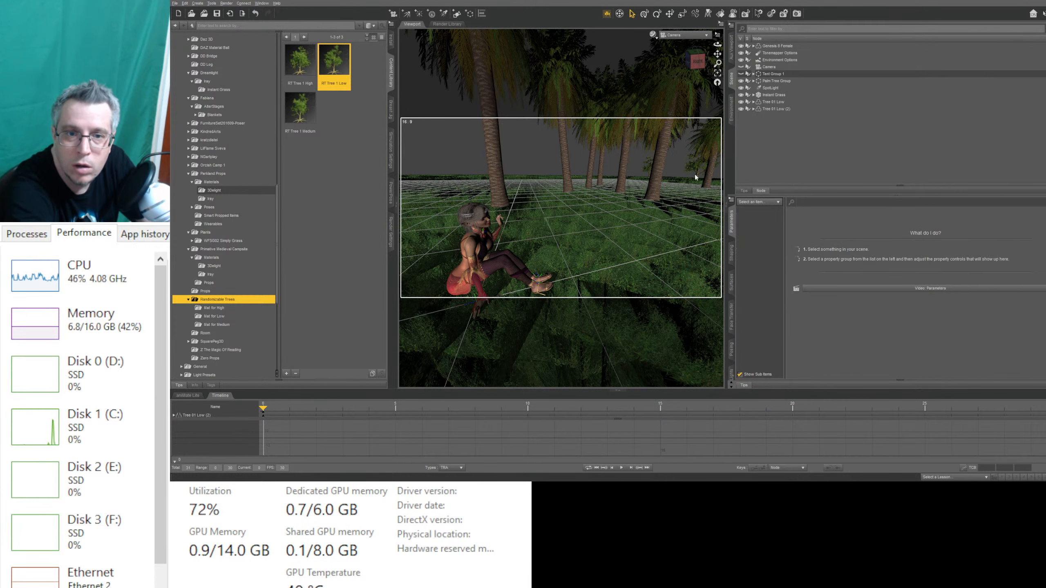
pyautogui.click(763, 98)
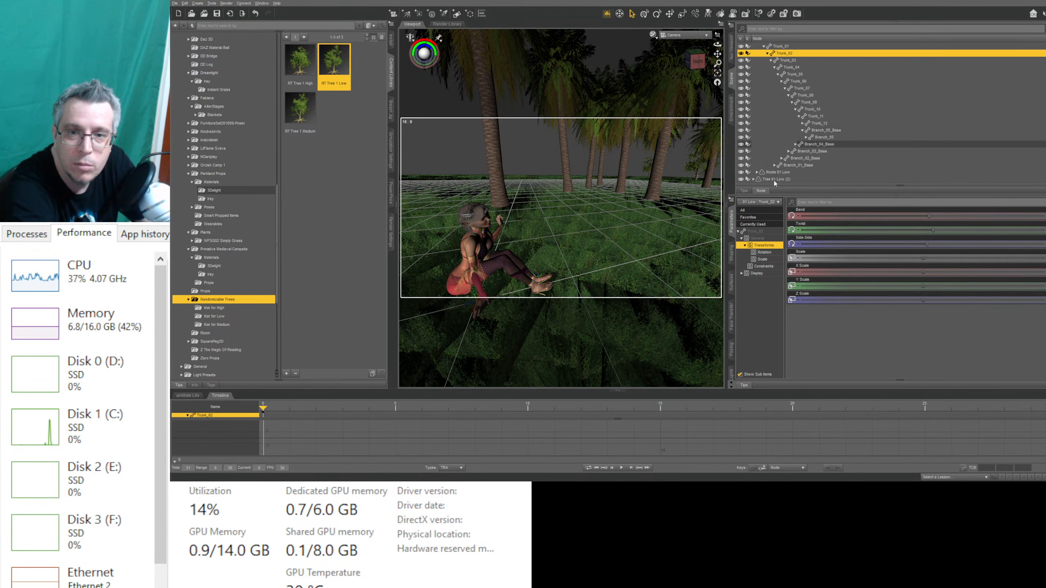
pyautogui.scroll(4, 778, 90)
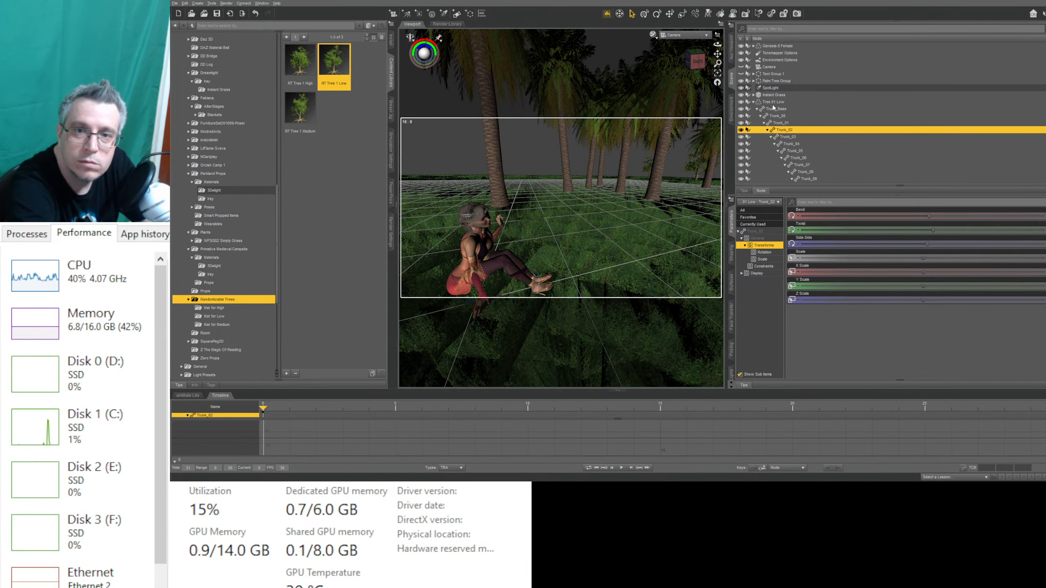
pyautogui.click(773, 103)
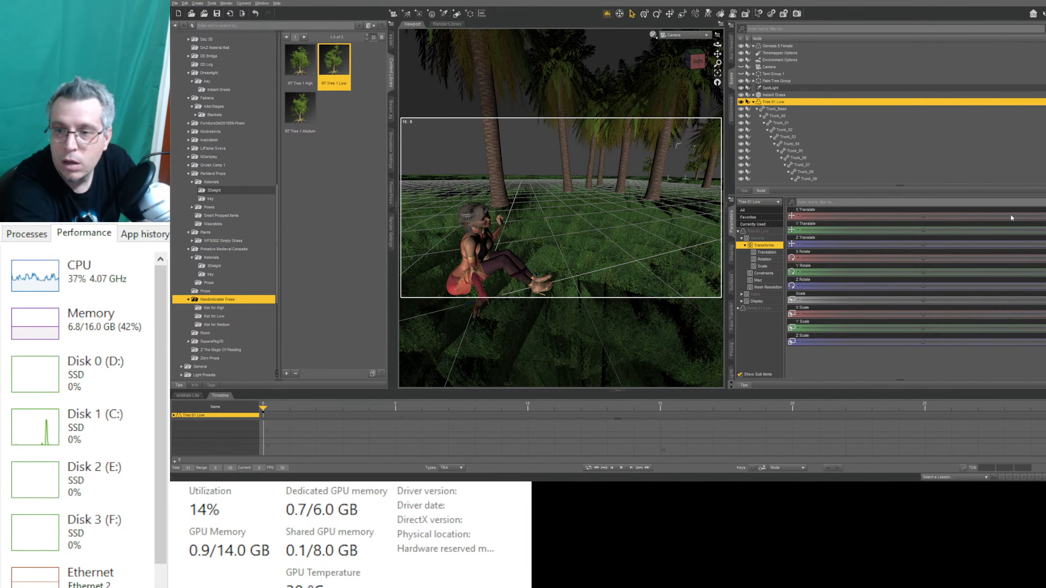
pyautogui.click(1041, 211)
pyautogui.write('2800')
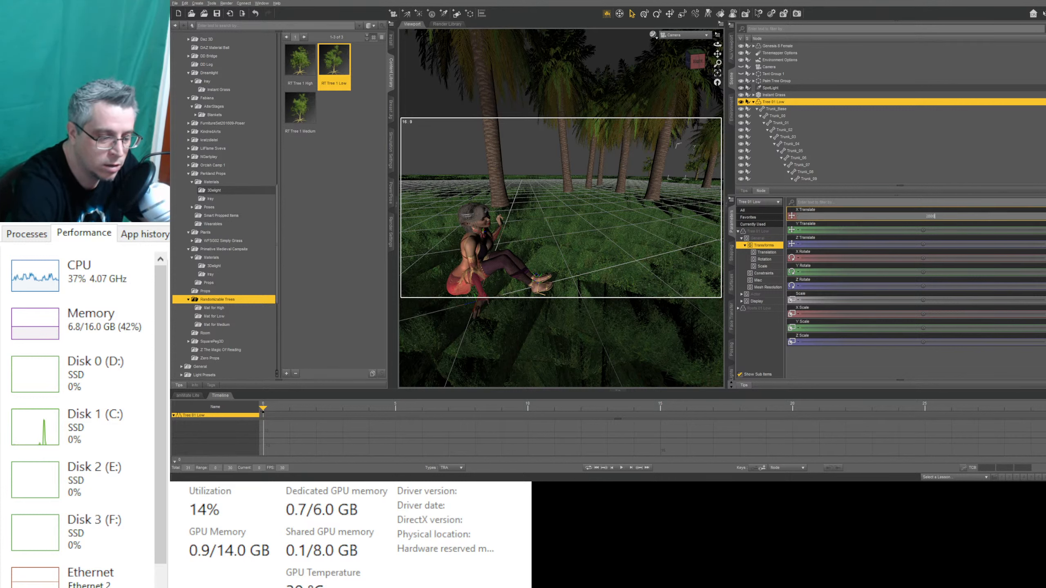
pyautogui.press('Return')
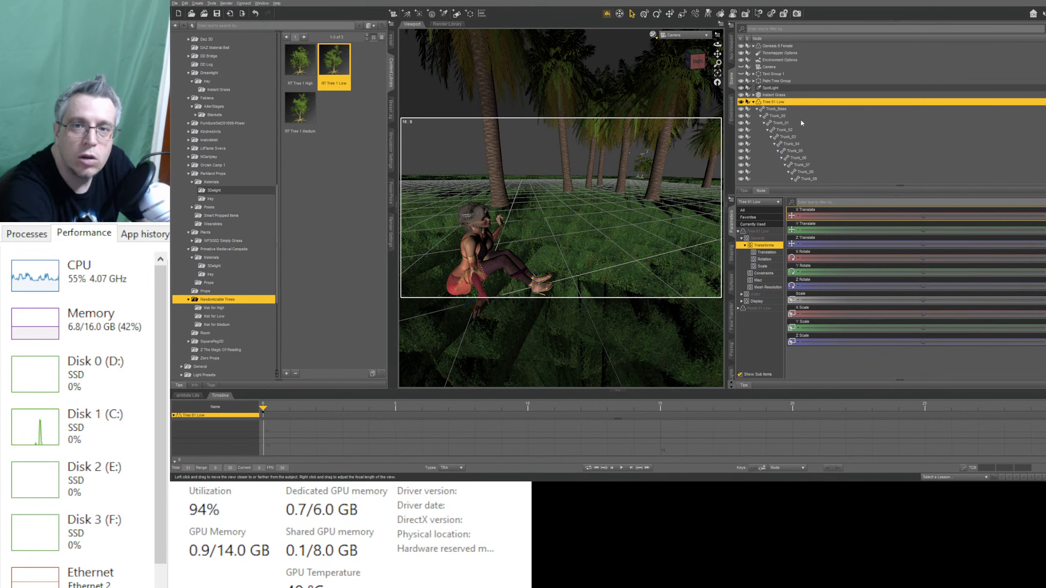
# Step: Collapse the hierarchy of Tree 01 Low and make Tent Group 1 visible again
pyautogui.click(753, 102)
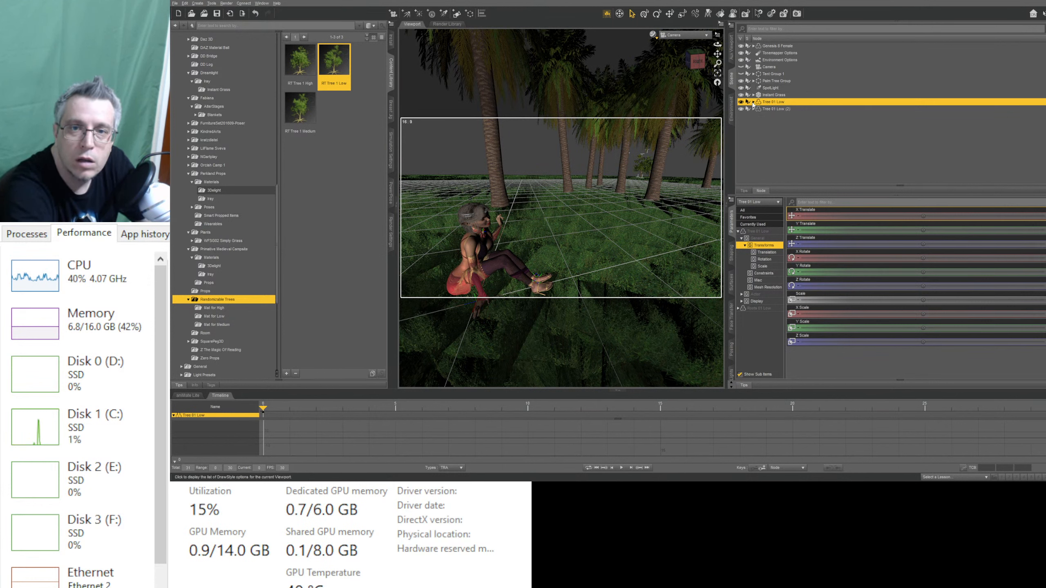
pyautogui.click(741, 74)
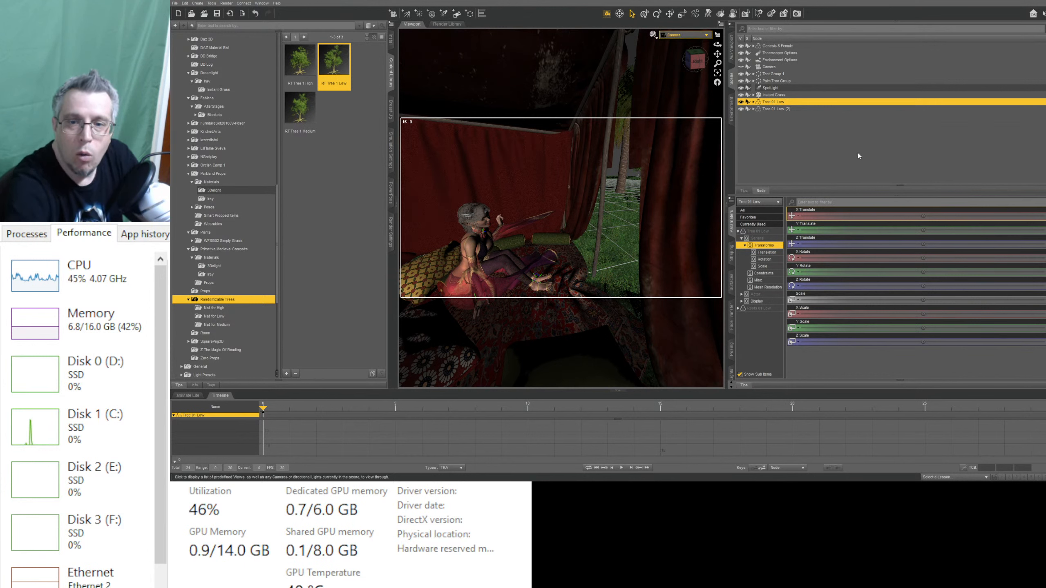
pyautogui.click(930, 216)
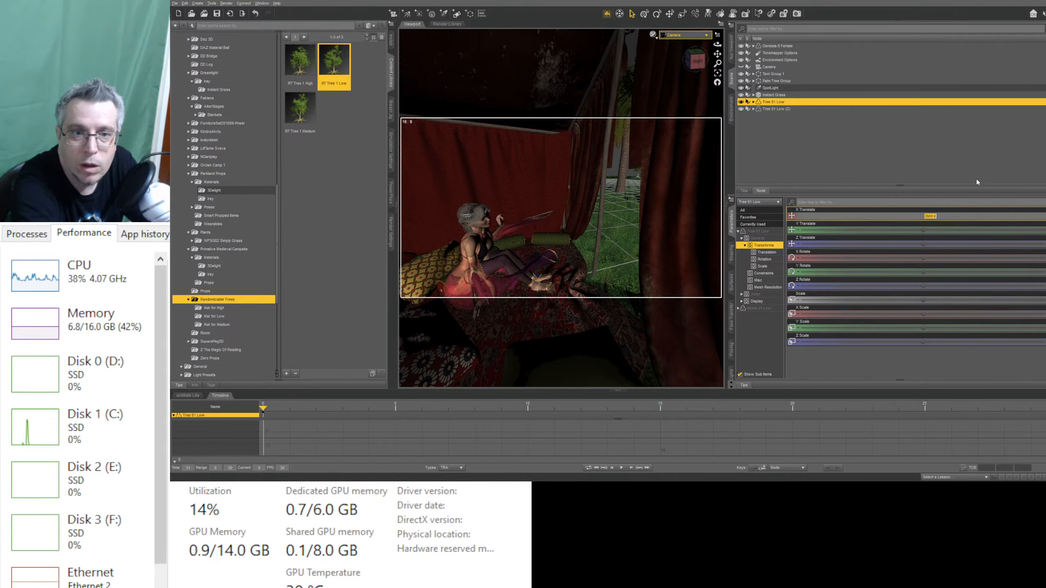
# Step: Try X Translate values of 2500 and 3100 on Tree 01 Low (2)
pyautogui.click(782, 108)
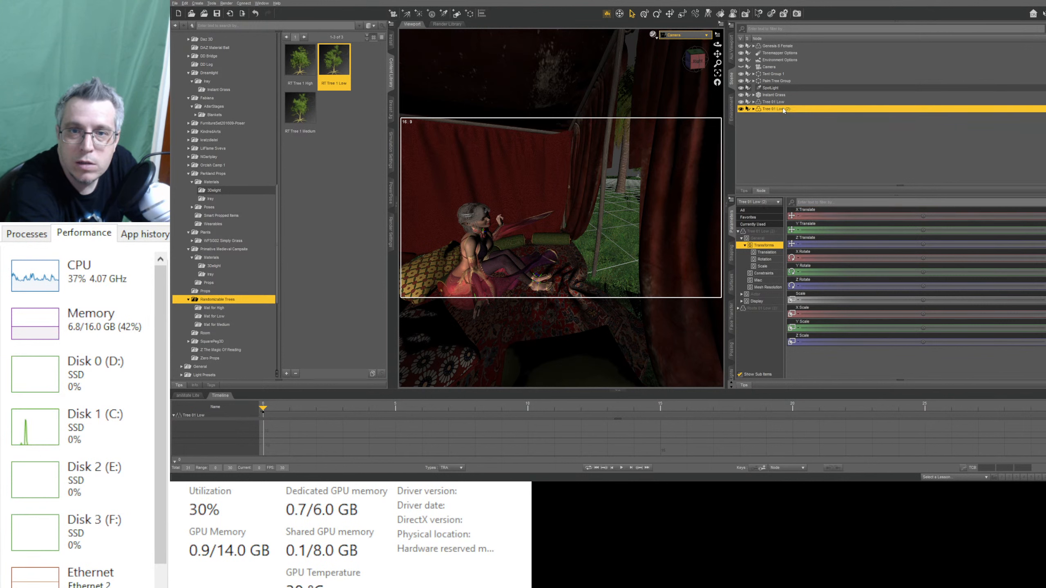
pyautogui.click(929, 216)
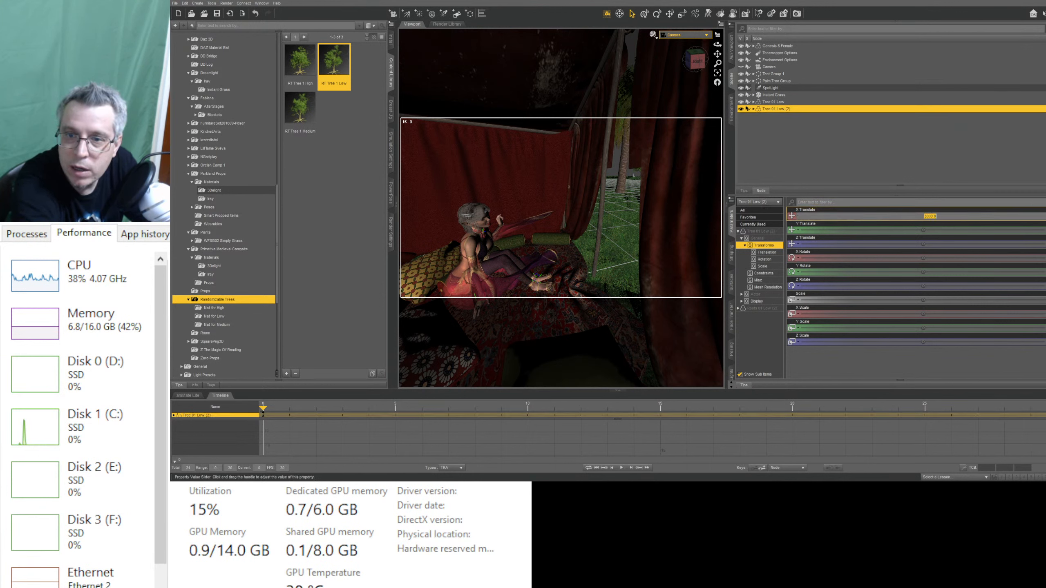
pyautogui.write('2500')
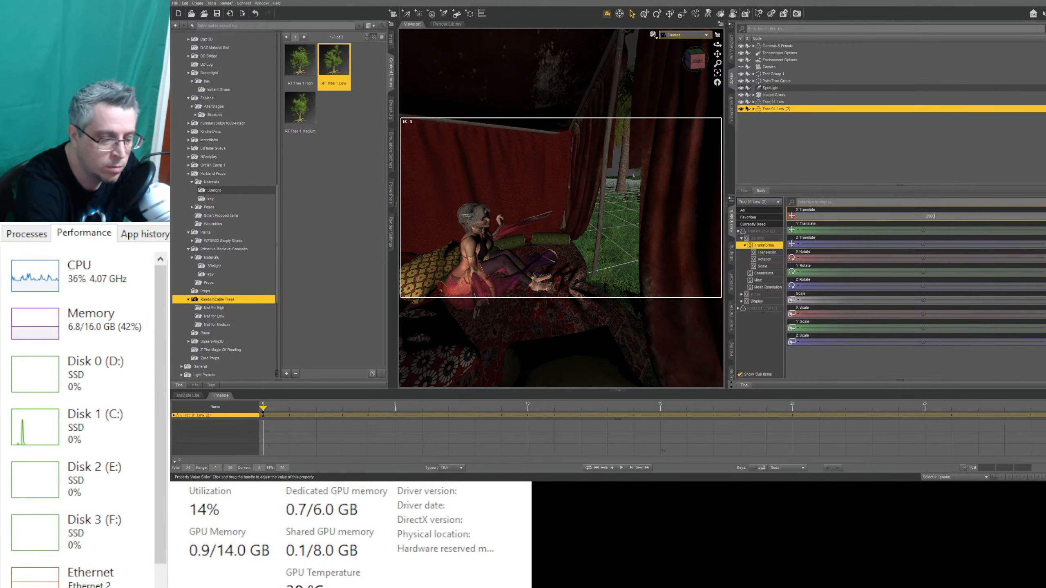
pyautogui.press('Return')
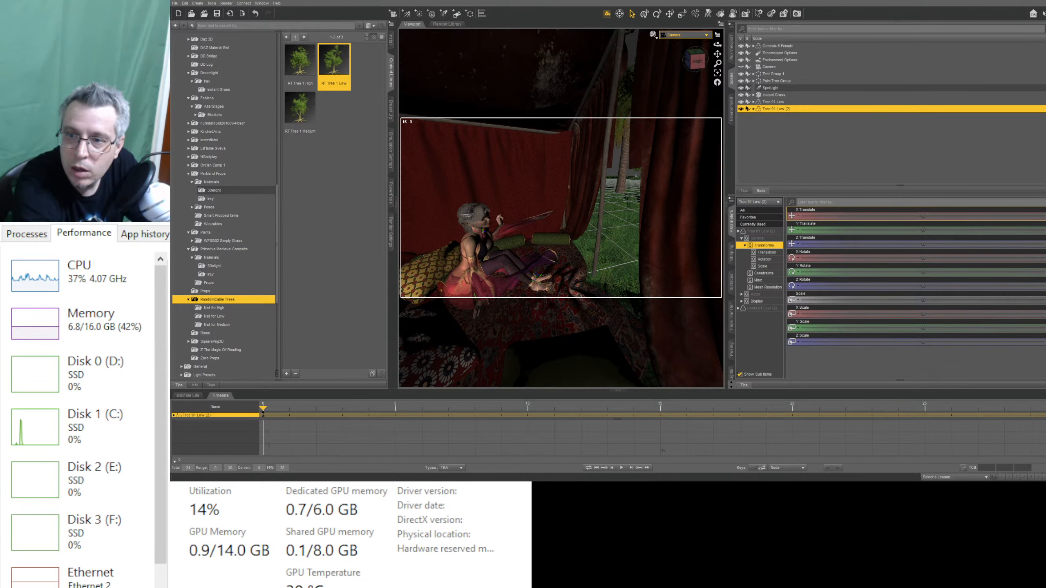
pyautogui.click(930, 216)
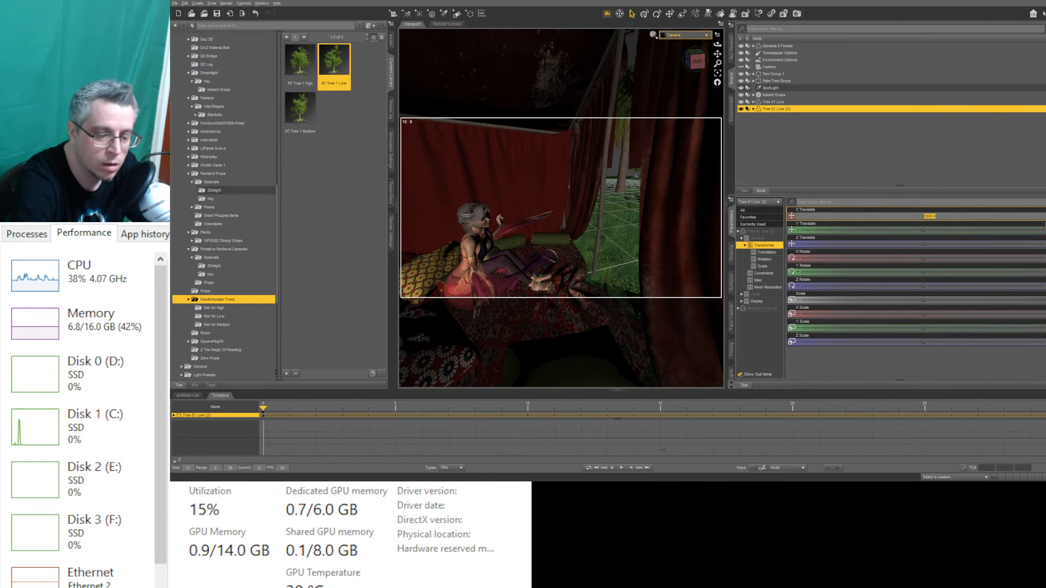
pyautogui.write('3100')
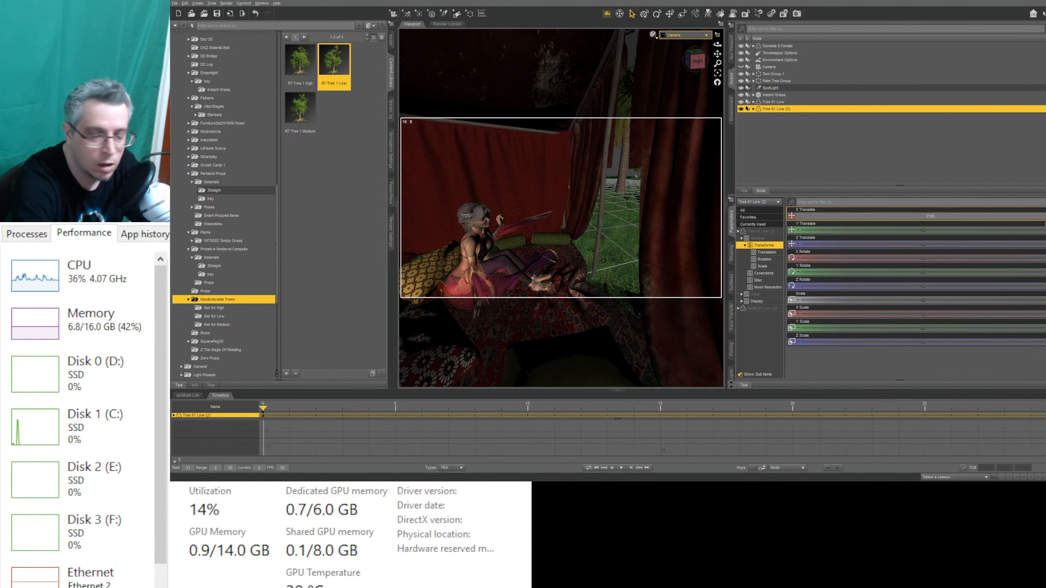
pyautogui.press('Return')
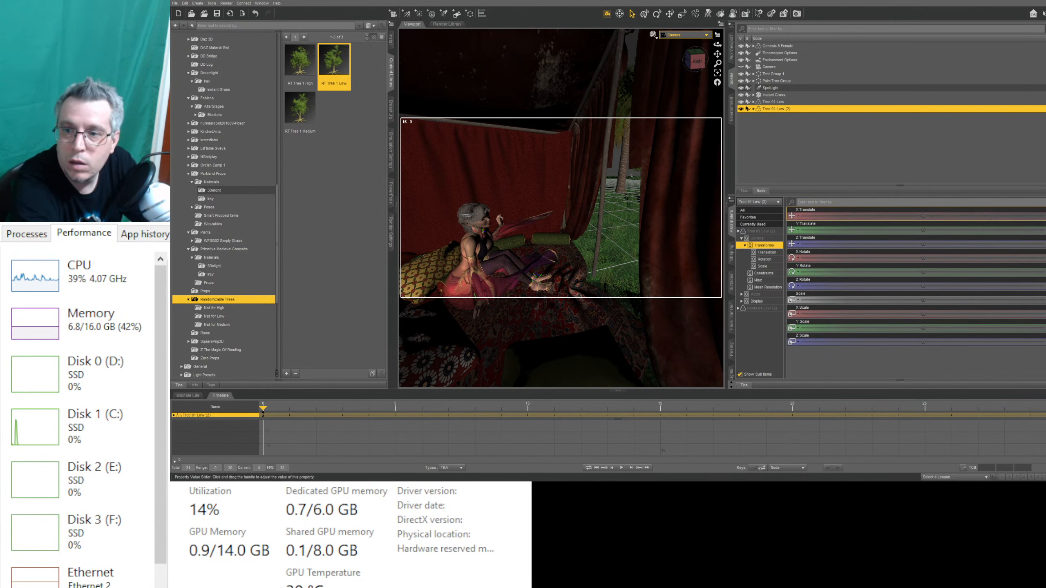
# Step: Move Tree 01 Low (2) farther along the X axis, setting its X Translate to 4000
pyautogui.click(930, 215)
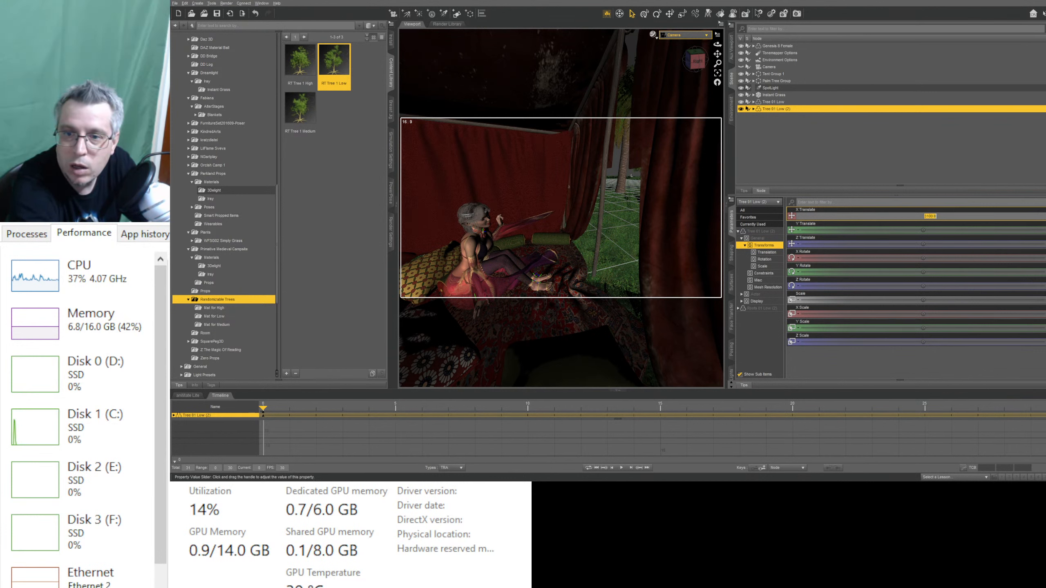
pyautogui.press('Return')
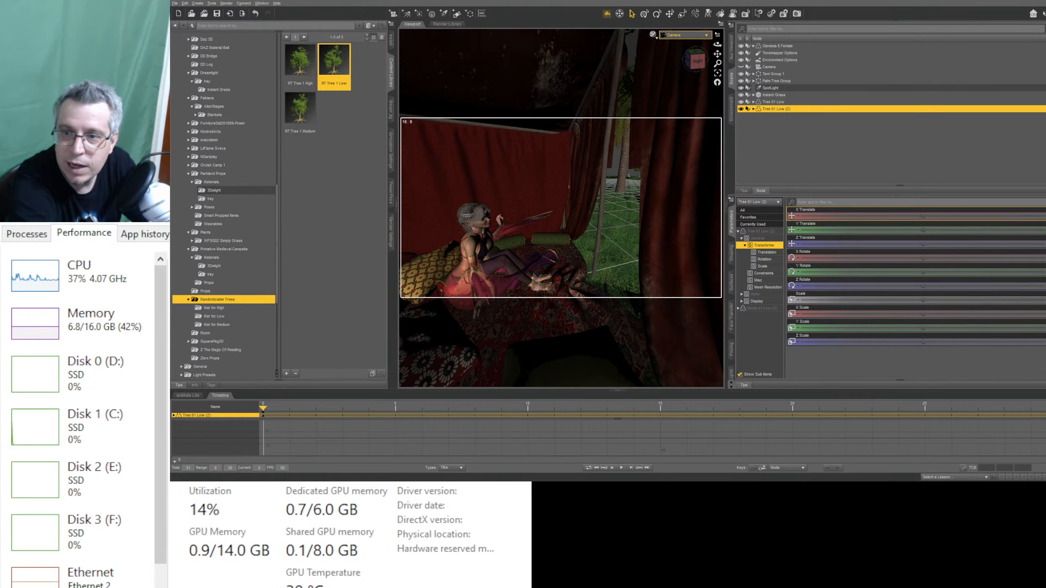
pyautogui.click(929, 216)
pyautogui.press('BackSpace')
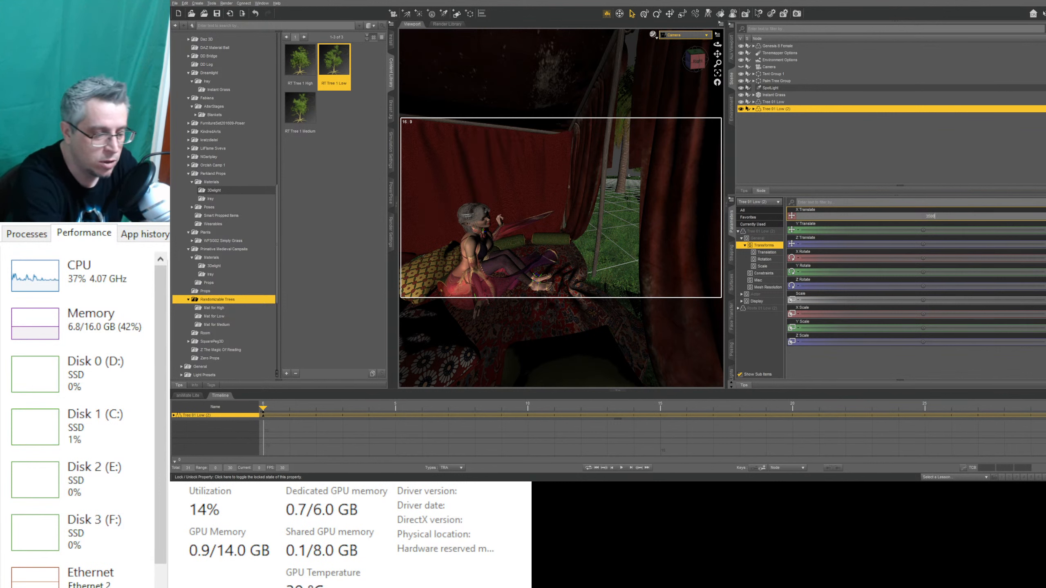
pyautogui.press('Return')
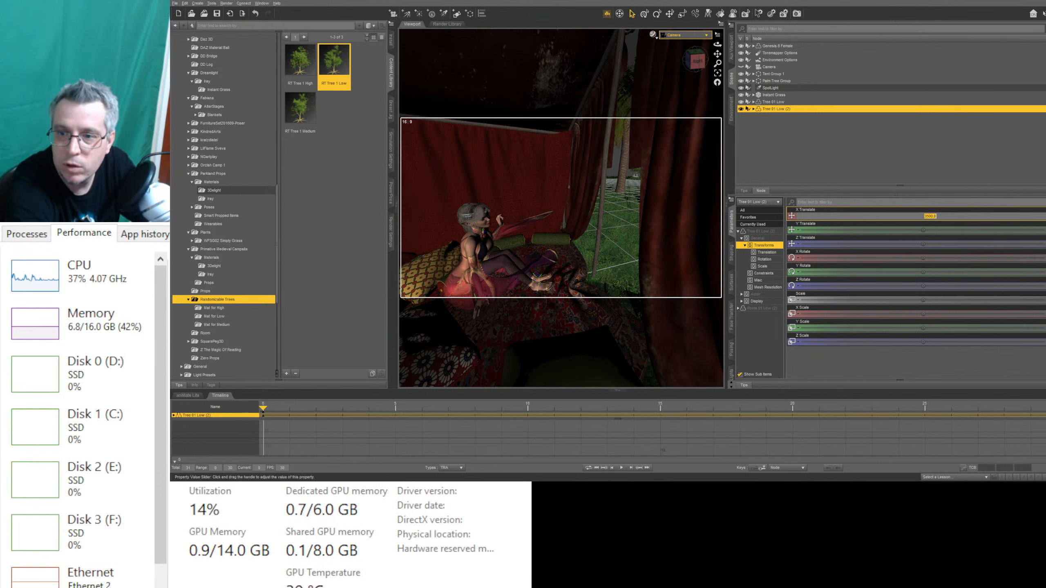
pyautogui.write('400')
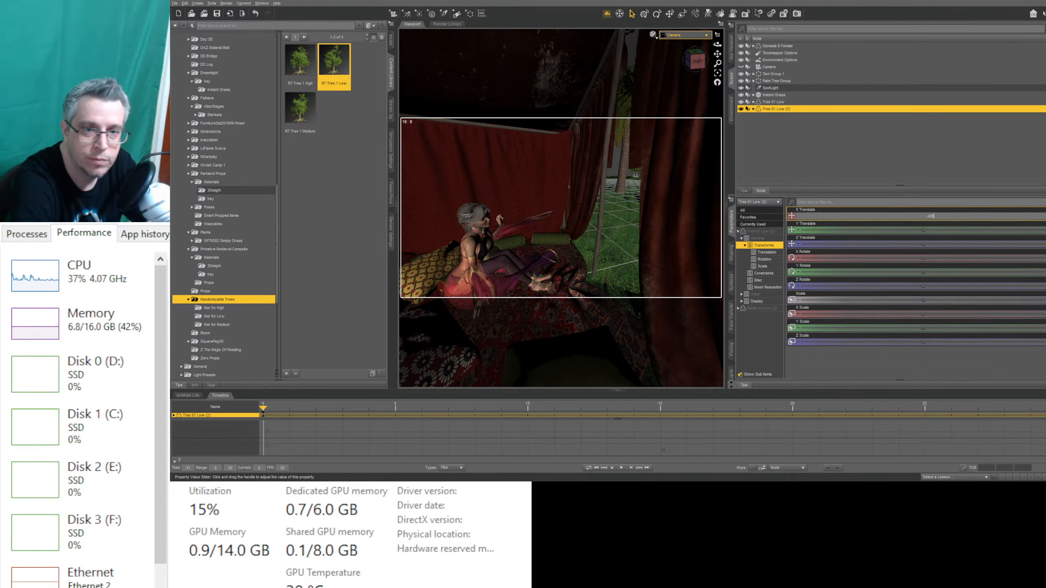
pyautogui.write('0')
pyautogui.press('Return')
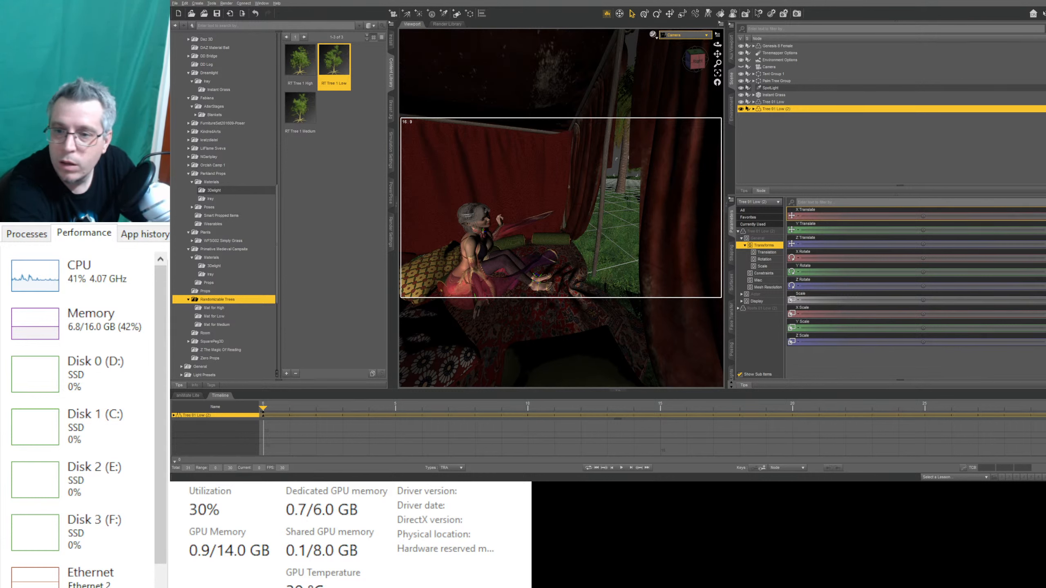
# Step: Set the Z Translate of Tree 01 Low (2) to 4000 and adjust its X Translate
pyautogui.click(930, 244)
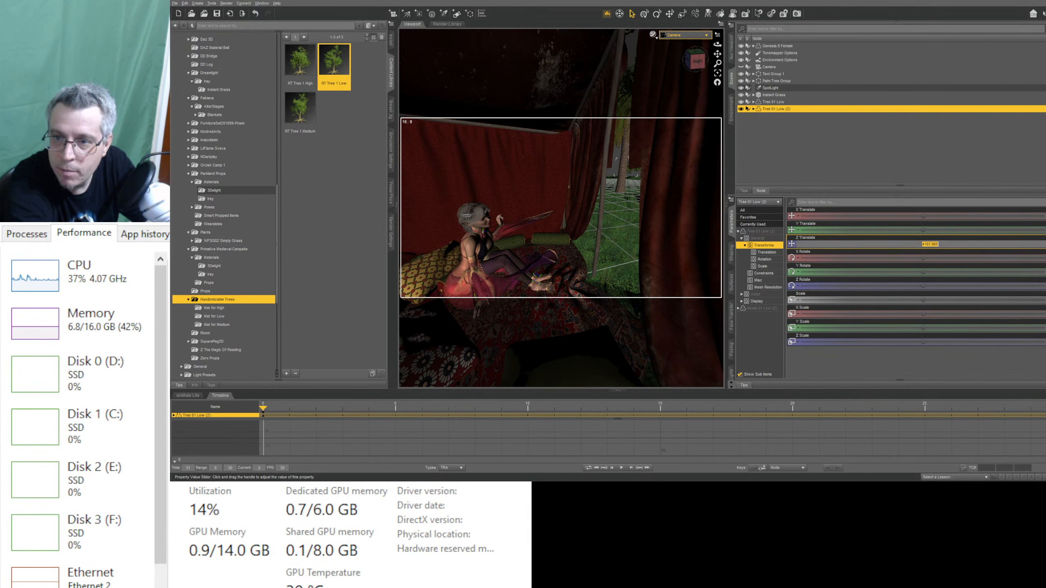
pyautogui.write('4000')
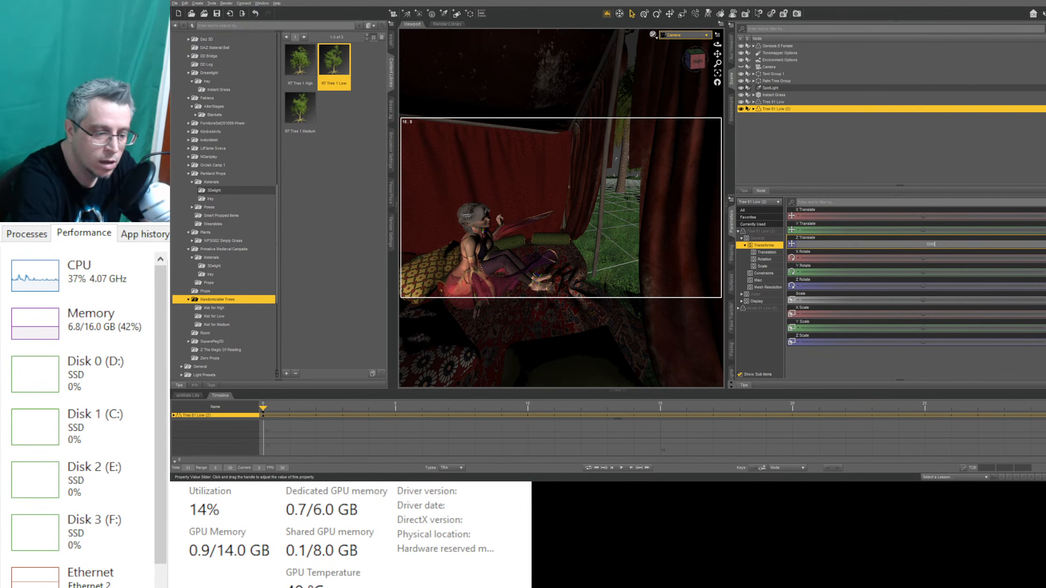
pyautogui.press('Return')
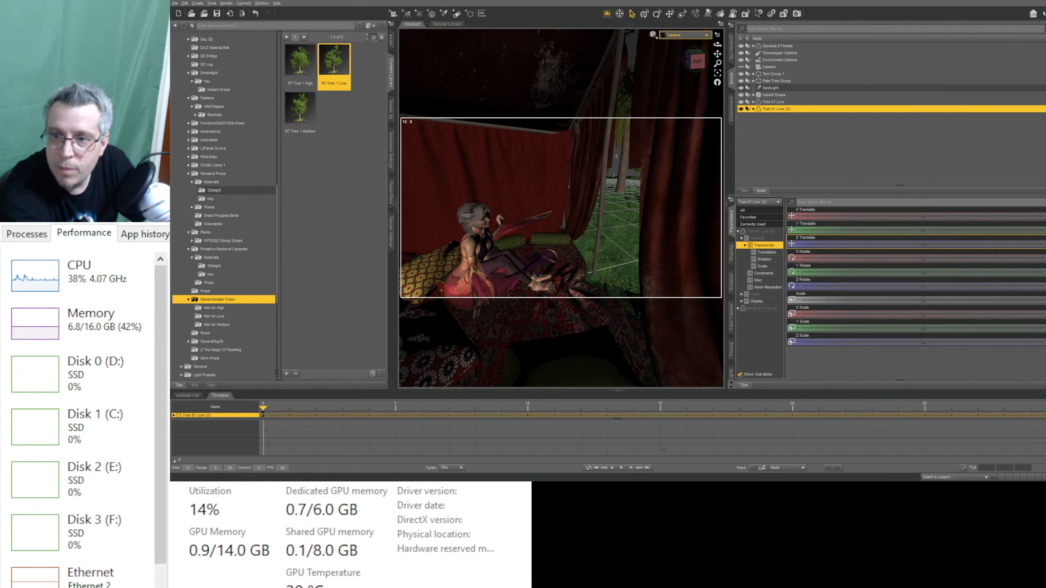
pyautogui.click(930, 216)
pyautogui.write('30')
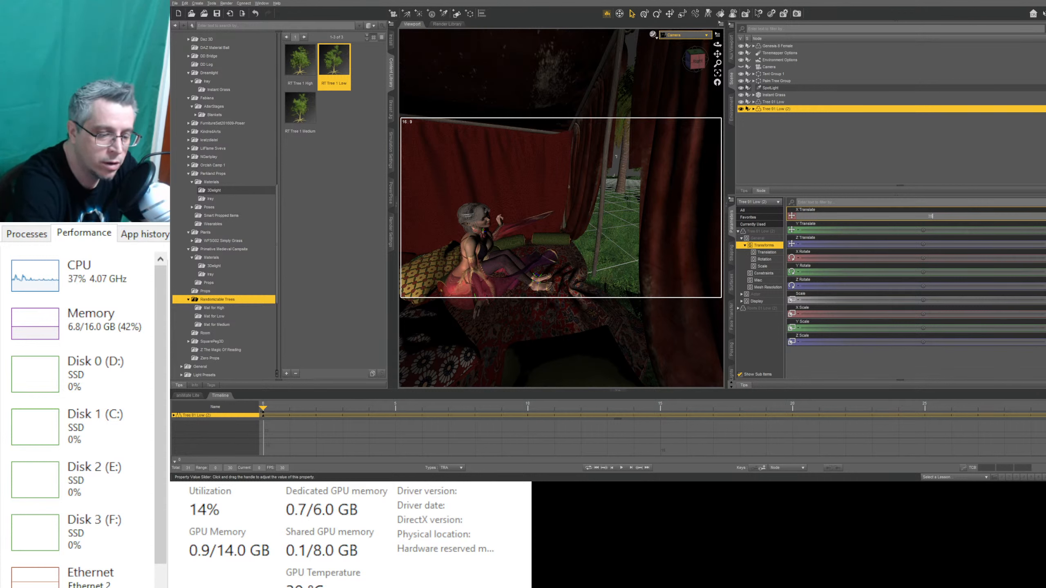
pyautogui.press('Return')
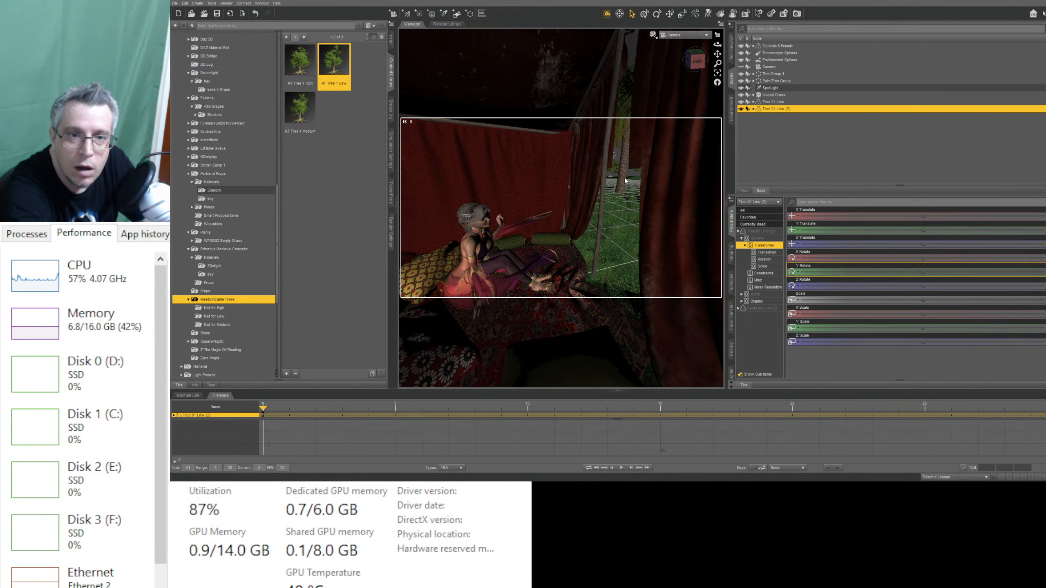
# Step: Select Tree 01 Low in the scene and set its Z Translate to 0
pyautogui.click(819, 102)
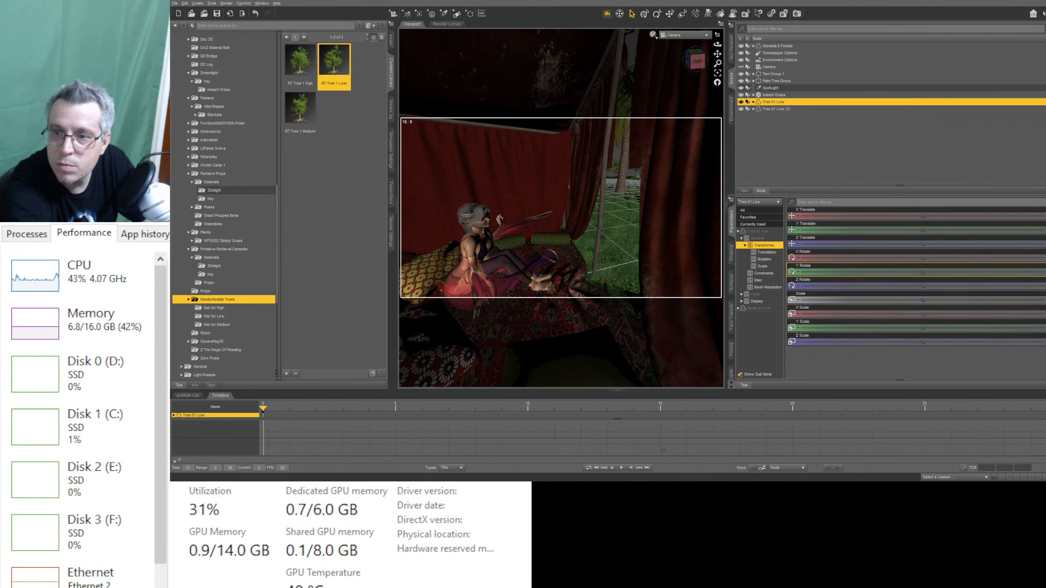
pyautogui.click(929, 244)
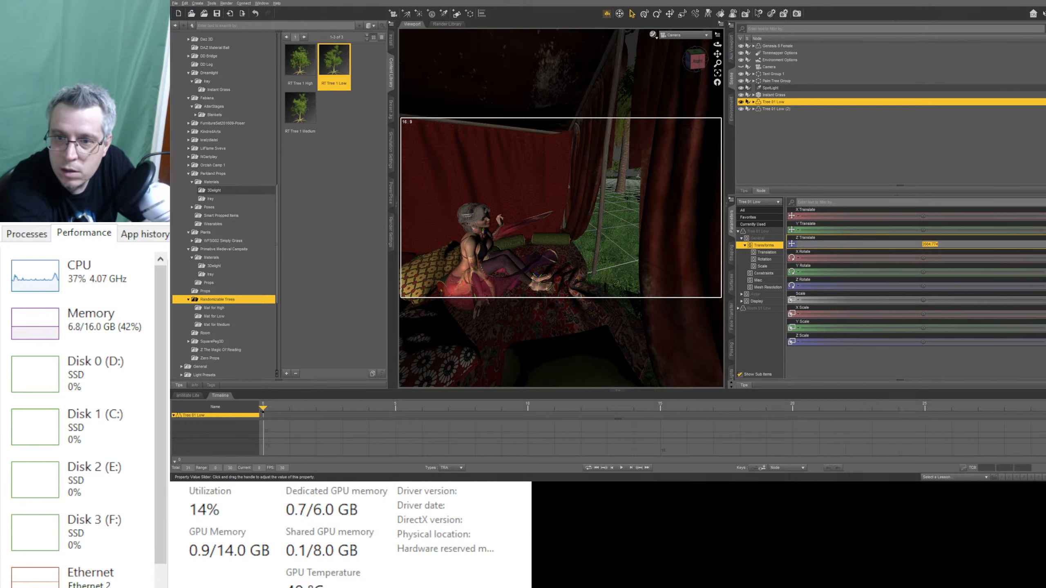
pyautogui.write('0')
pyautogui.press('Return')
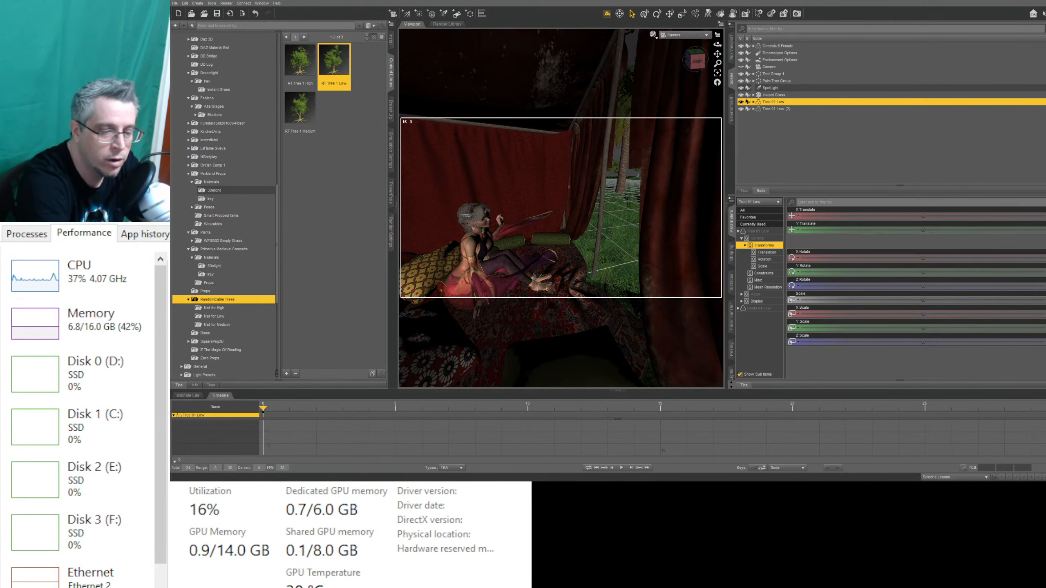
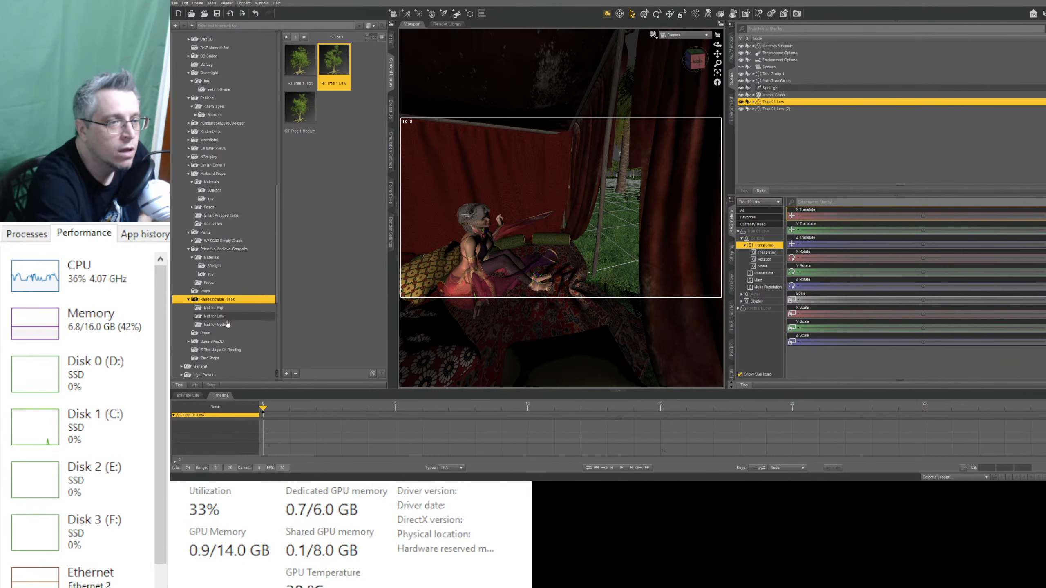
# Step: Browse the Room, Zero Props, Simply Grass and orc camp prop folders in the content library for further assets
pyautogui.scroll(-3, 234, 325)
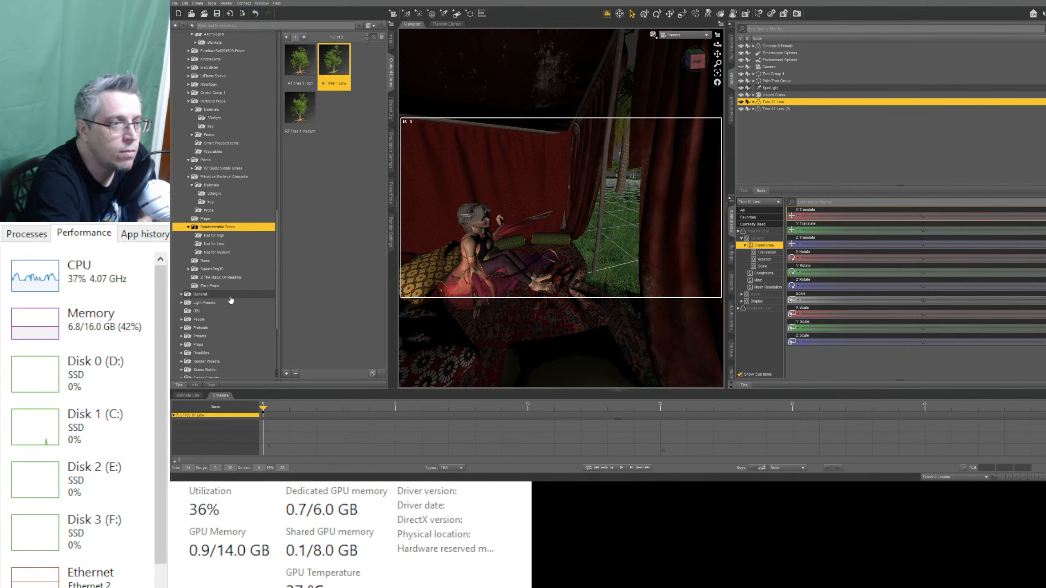
pyautogui.click(206, 260)
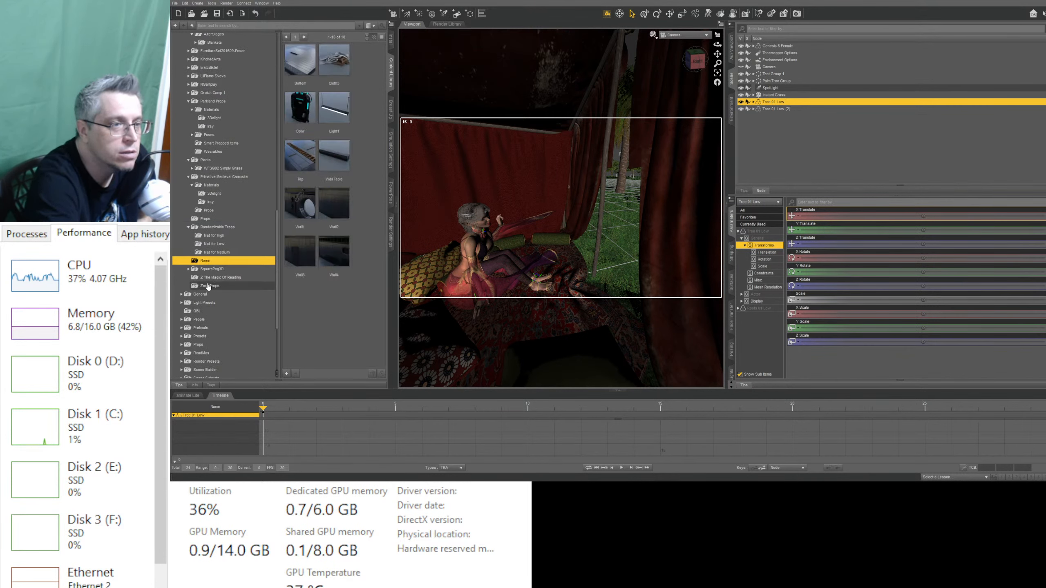
pyautogui.click(212, 269)
pyautogui.click(211, 285)
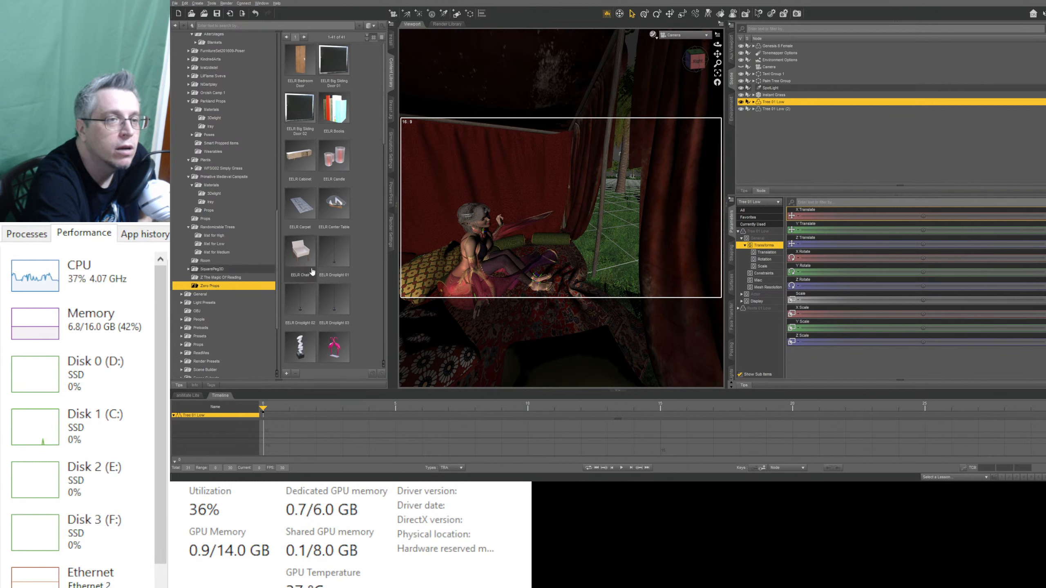
pyautogui.scroll(2, 212, 285)
pyautogui.click(211, 216)
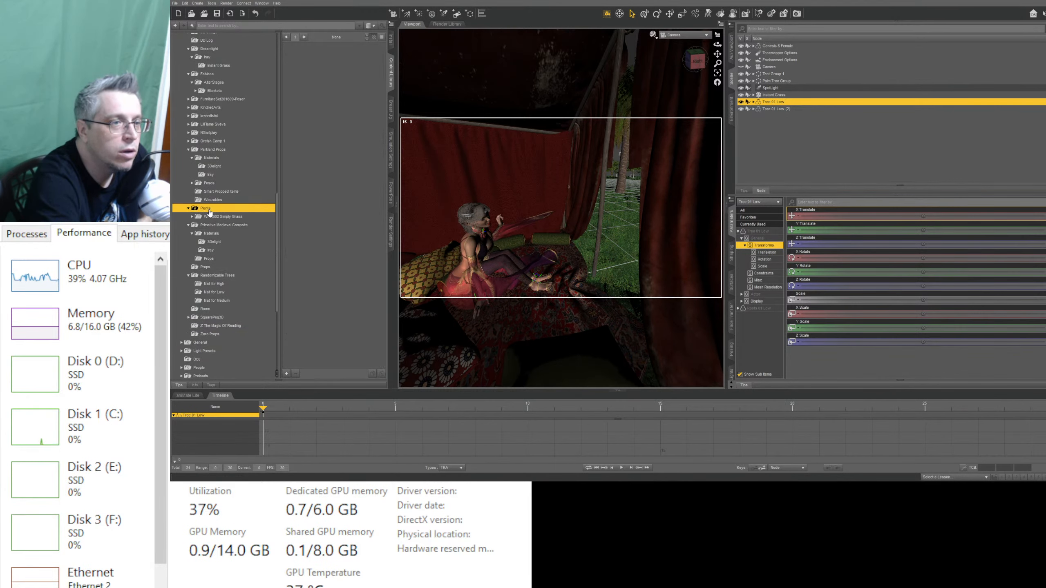
pyautogui.scroll(1, 222, 234)
pyautogui.scroll(1, 223, 234)
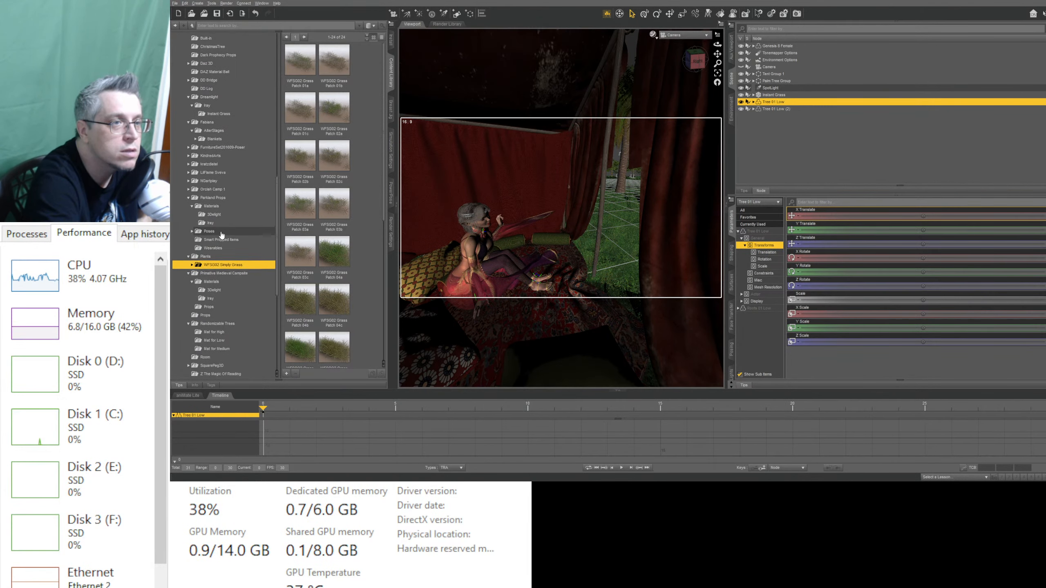
pyautogui.click(195, 192)
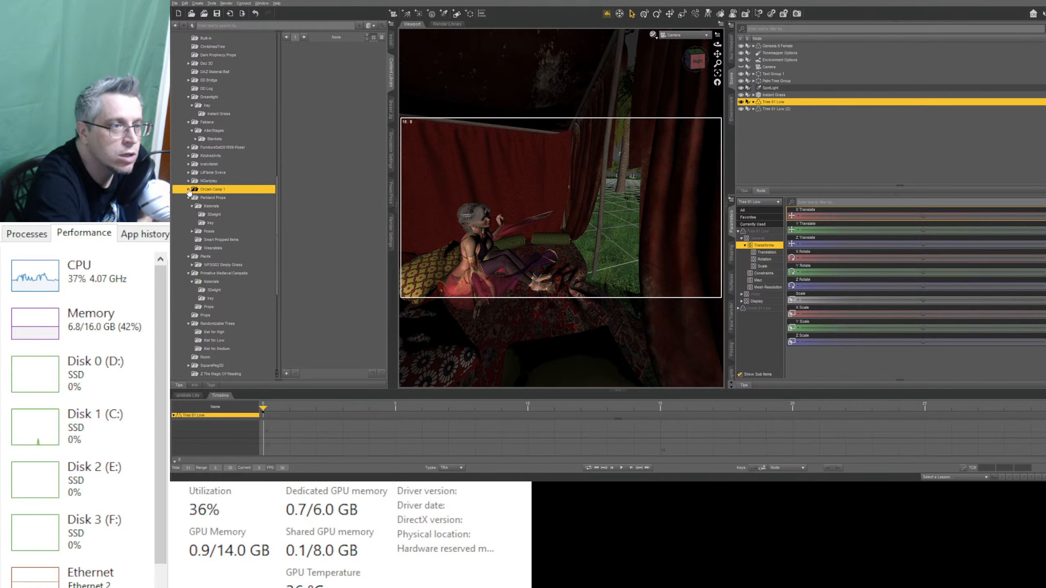
pyautogui.click(189, 189)
pyautogui.click(207, 206)
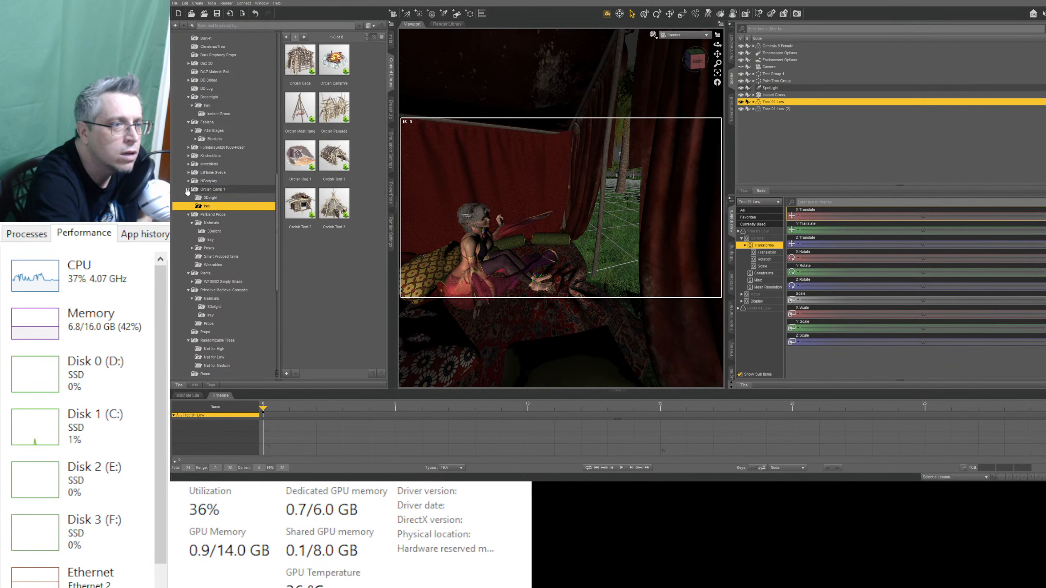
pyautogui.click(188, 189)
# Step: Add the OC Bolster Cushion from the Oasis Camp Objects folder to the tent scene
pyautogui.scroll(3, 225, 217)
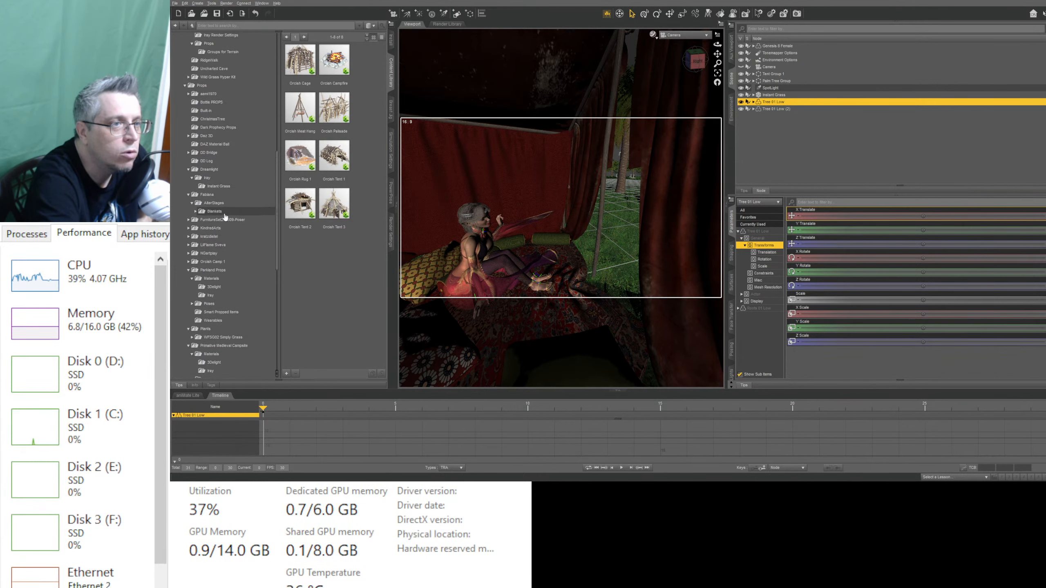
pyautogui.scroll(5, 225, 216)
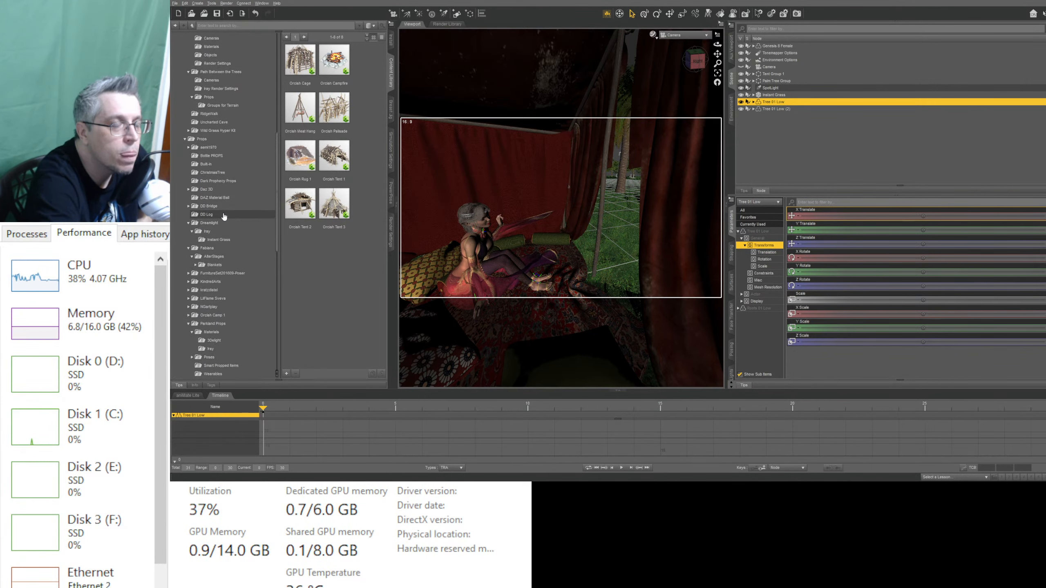
pyautogui.scroll(2, 223, 217)
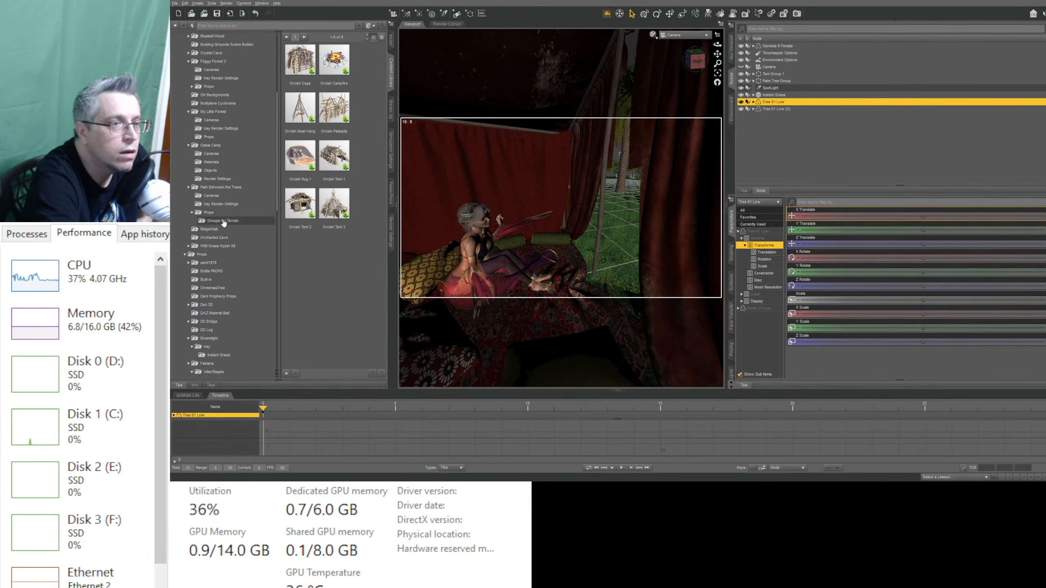
pyautogui.scroll(1, 224, 222)
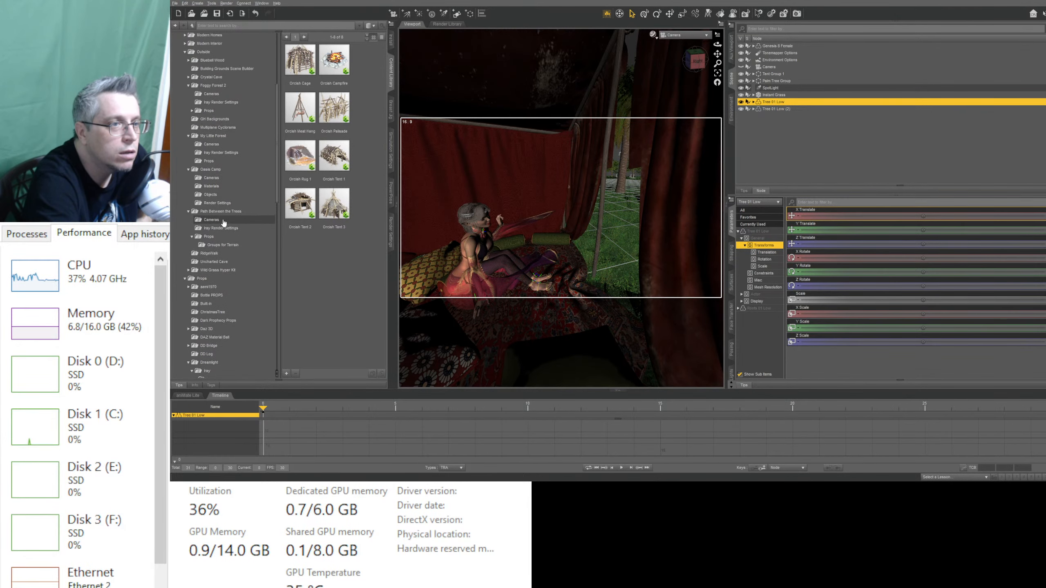
pyautogui.click(210, 169)
pyautogui.click(210, 194)
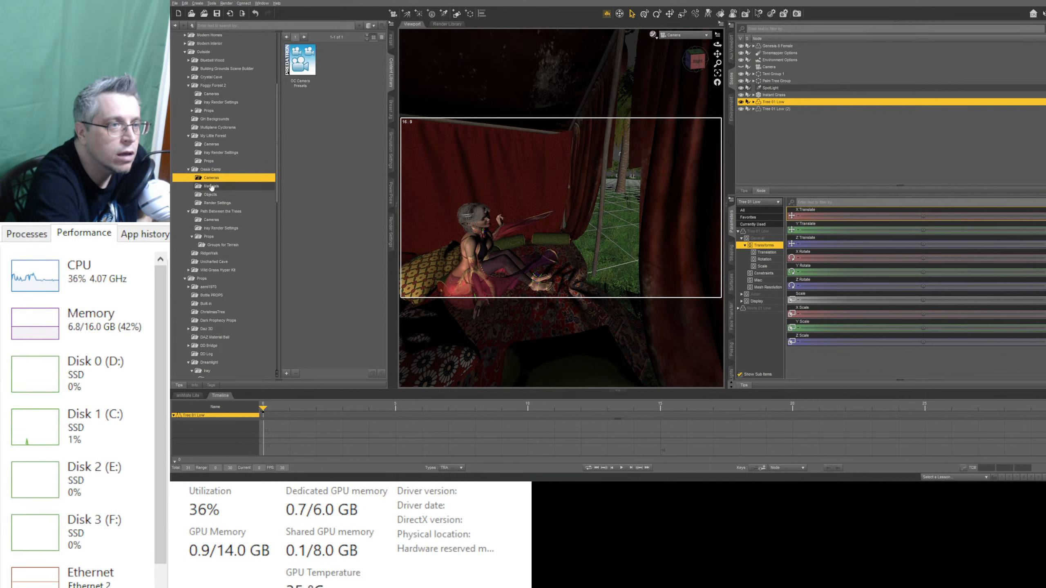
pyautogui.scroll(-5, 317, 247)
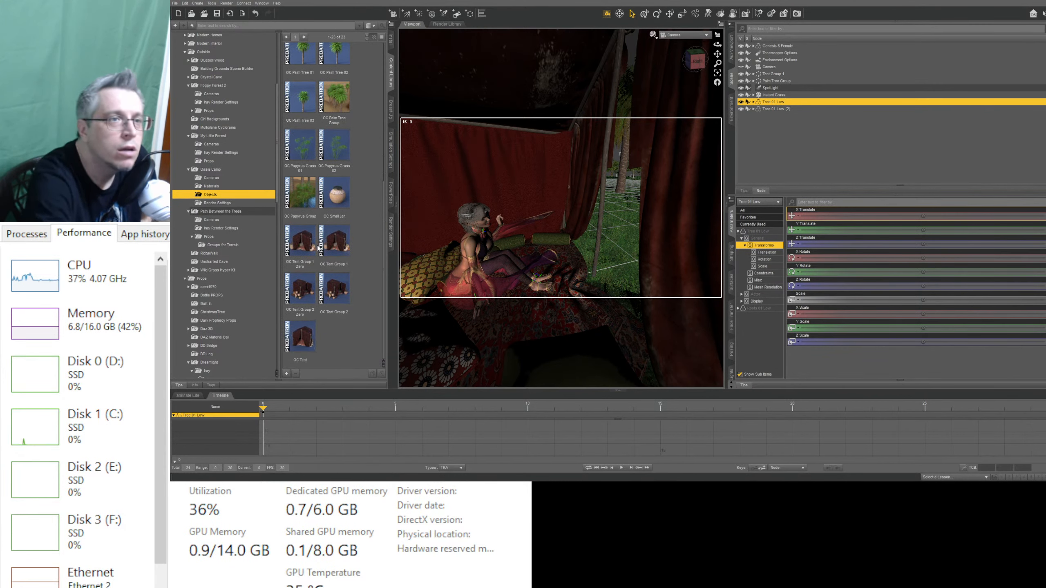
pyautogui.scroll(5, 329, 198)
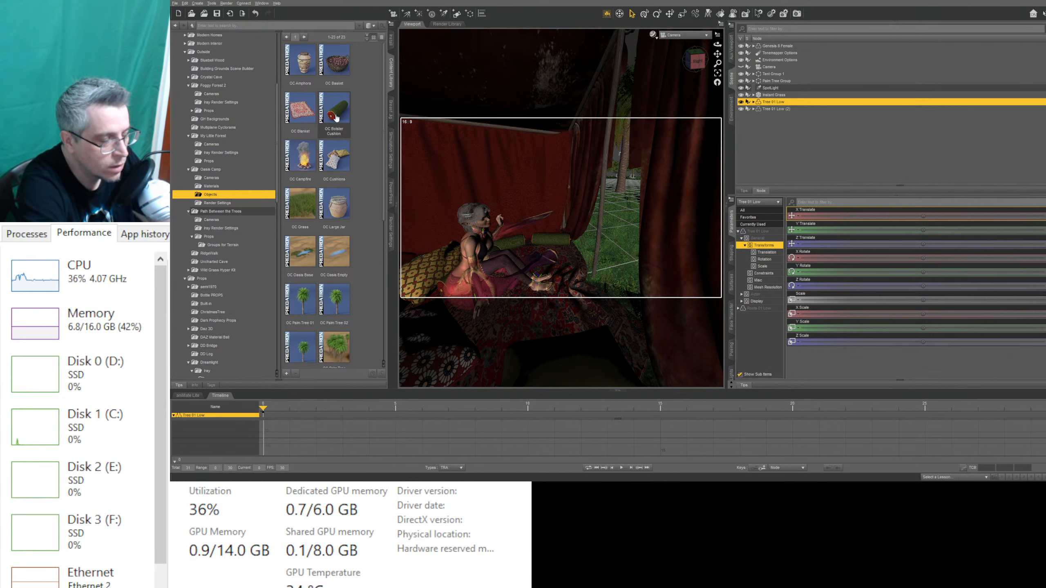
pyautogui.moveTo(336, 118); pyautogui.dragTo(516, 309)
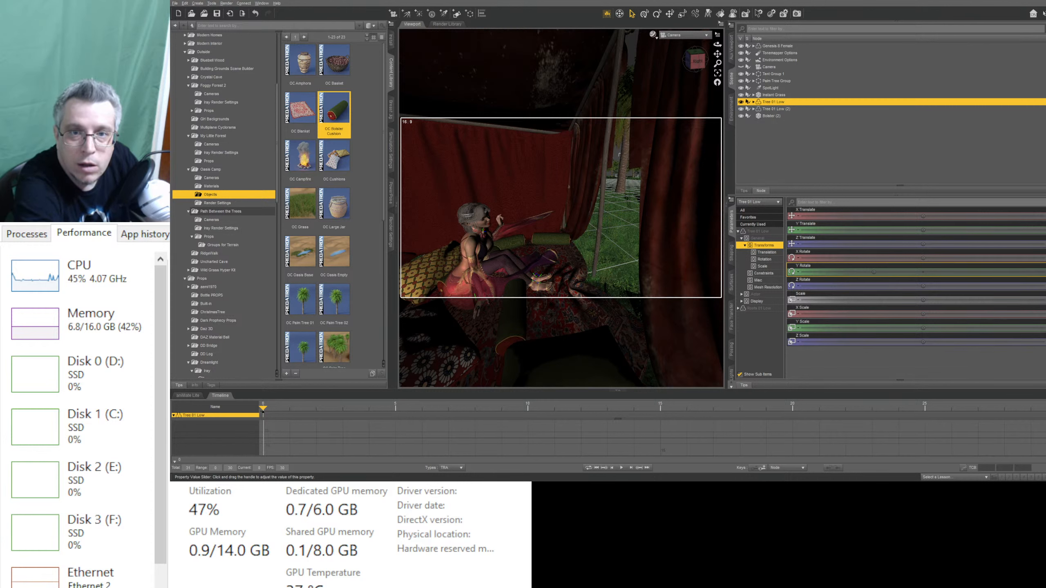
# Step: Try a Y Rotate adjustment on the added bolster cushion and delete it from the scene
pyautogui.hotkey('ctrl', 'z')
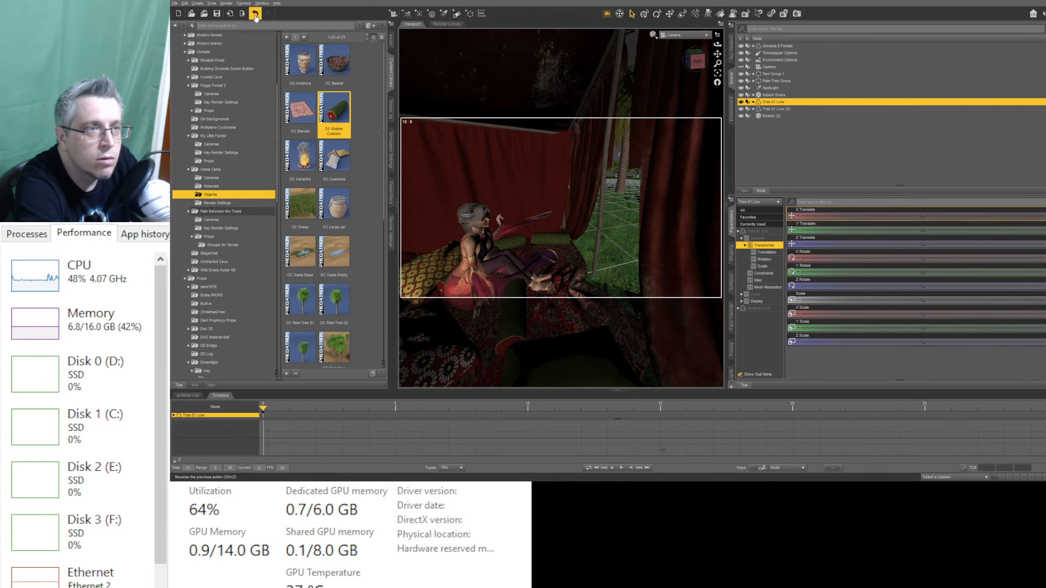
pyautogui.click(768, 116)
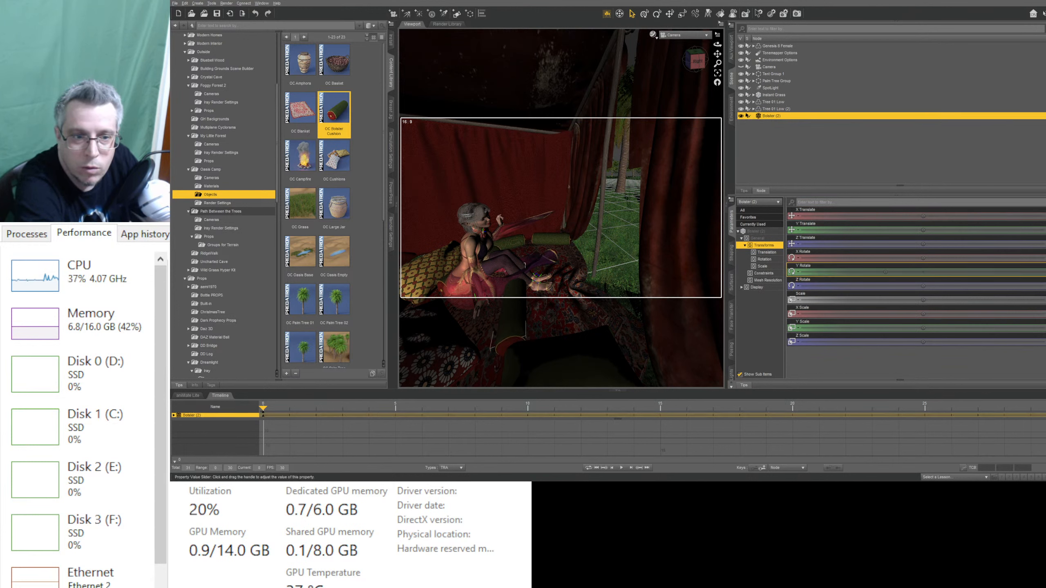
pyautogui.moveTo(922, 271)
pyautogui.mouseDown()
pyautogui.moveTo(863, 272)
pyautogui.moveTo(924, 268)
pyautogui.mouseUp()
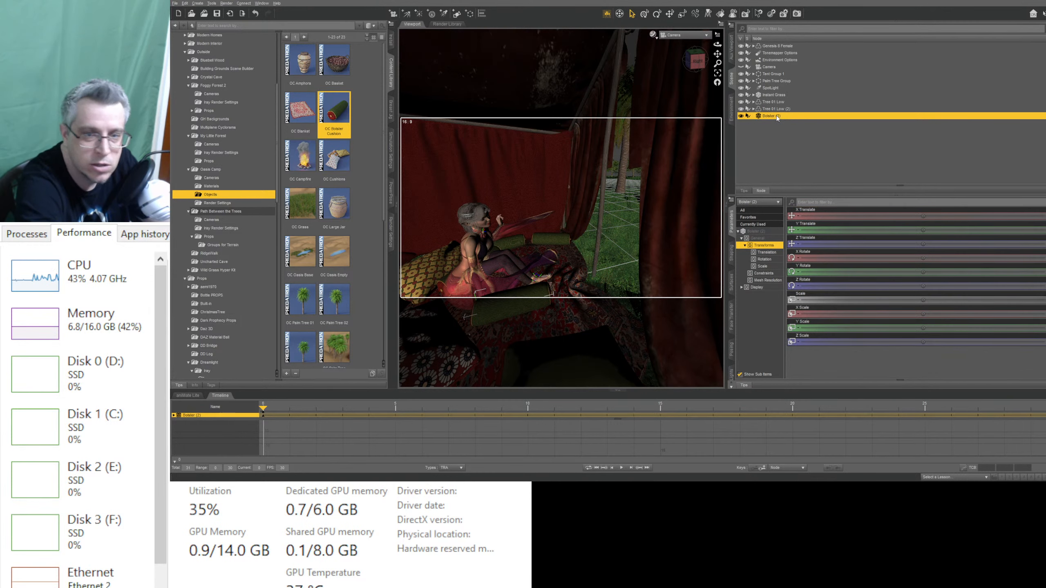
pyautogui.press('Delete')
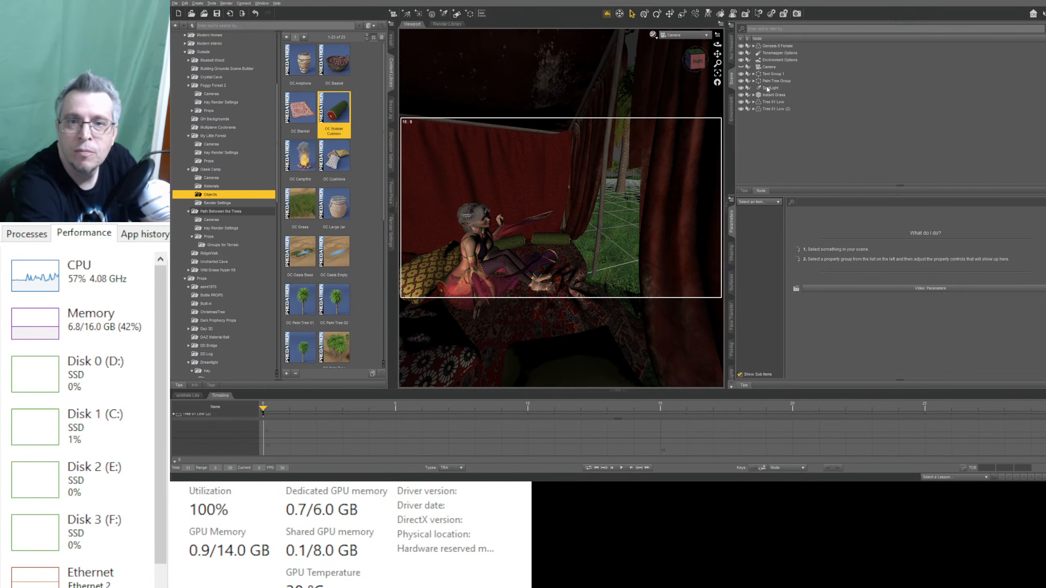
# Step: Hide Genesis 8 Female and render the tent scene with the current render settings
pyautogui.click(741, 46)
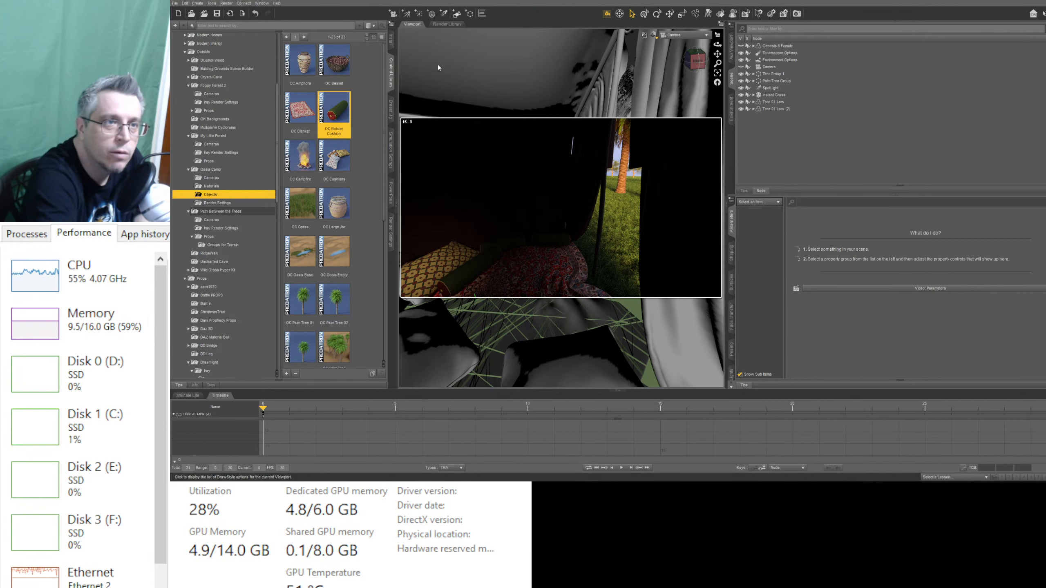
pyautogui.click(391, 234)
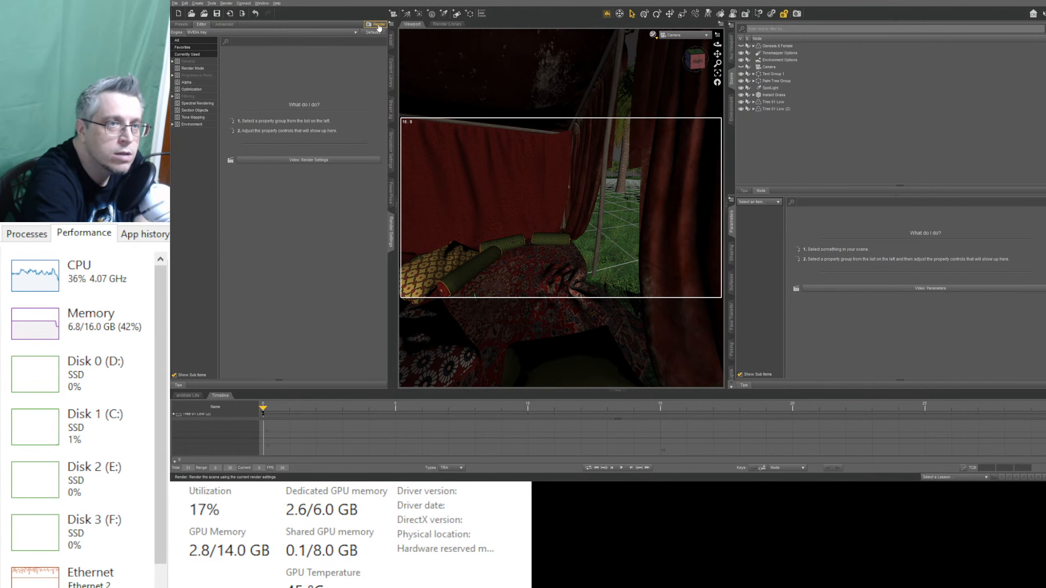
pyautogui.click(380, 26)
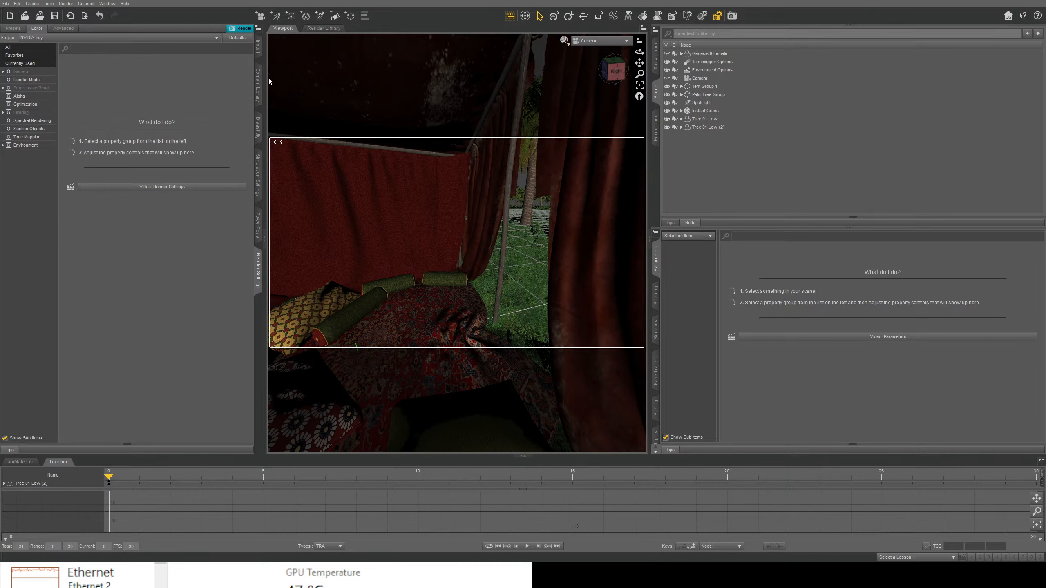
# Step: Set the render's tone mapping Exposure Value to 12
pyautogui.click(21, 71)
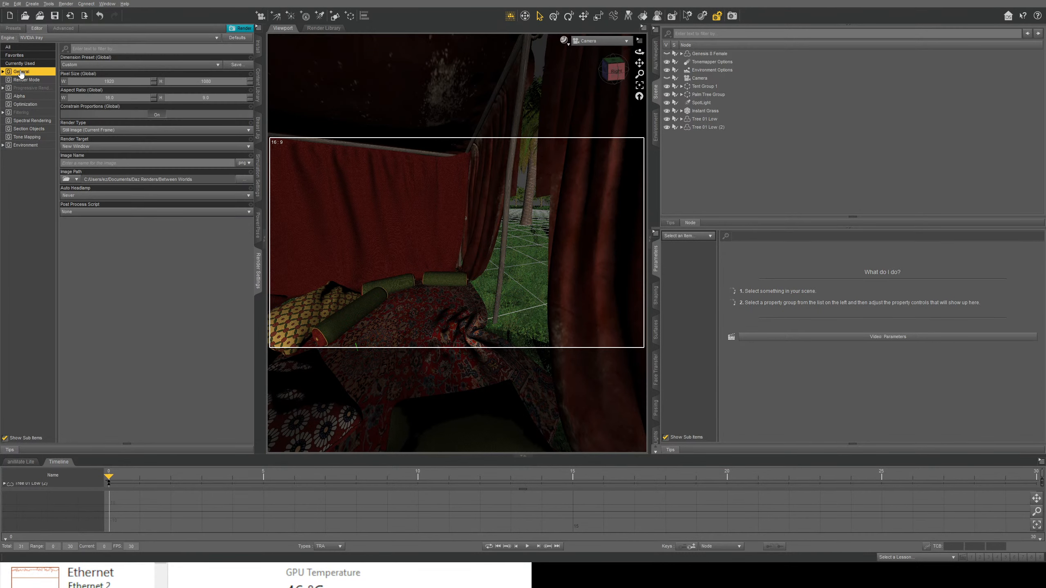
pyautogui.click(25, 145)
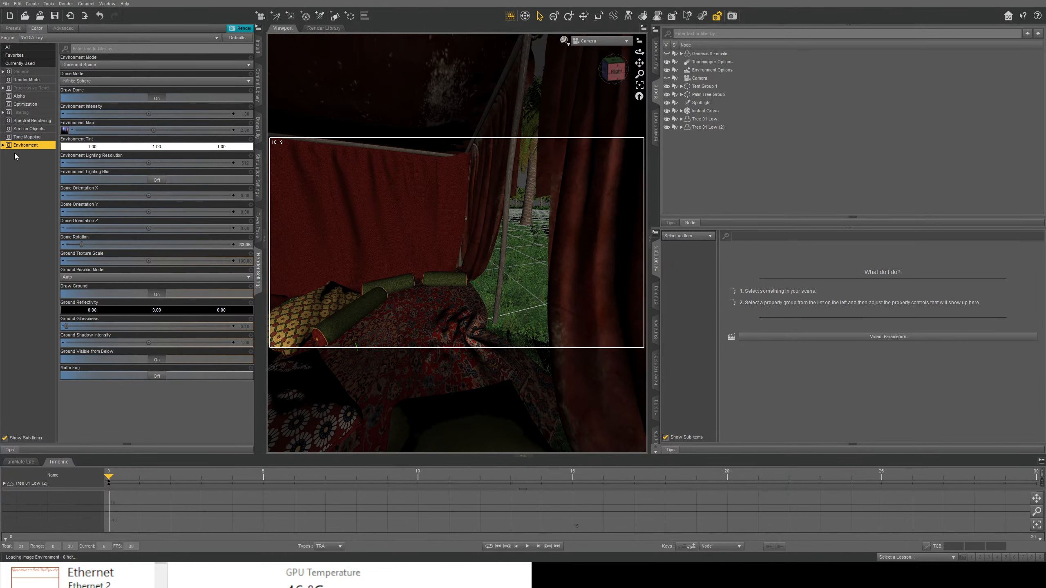
pyautogui.click(29, 138)
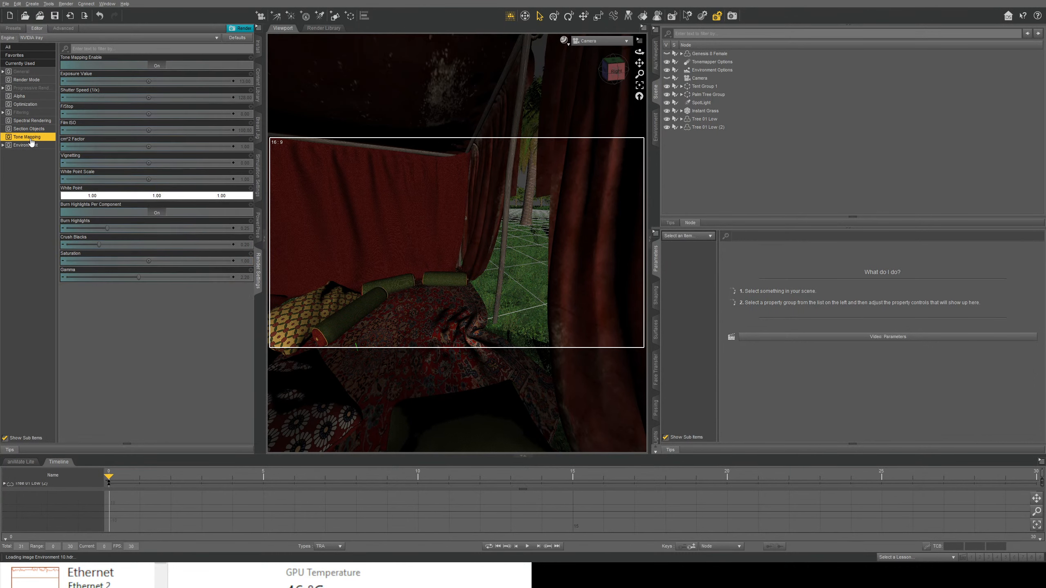
pyautogui.click(243, 80)
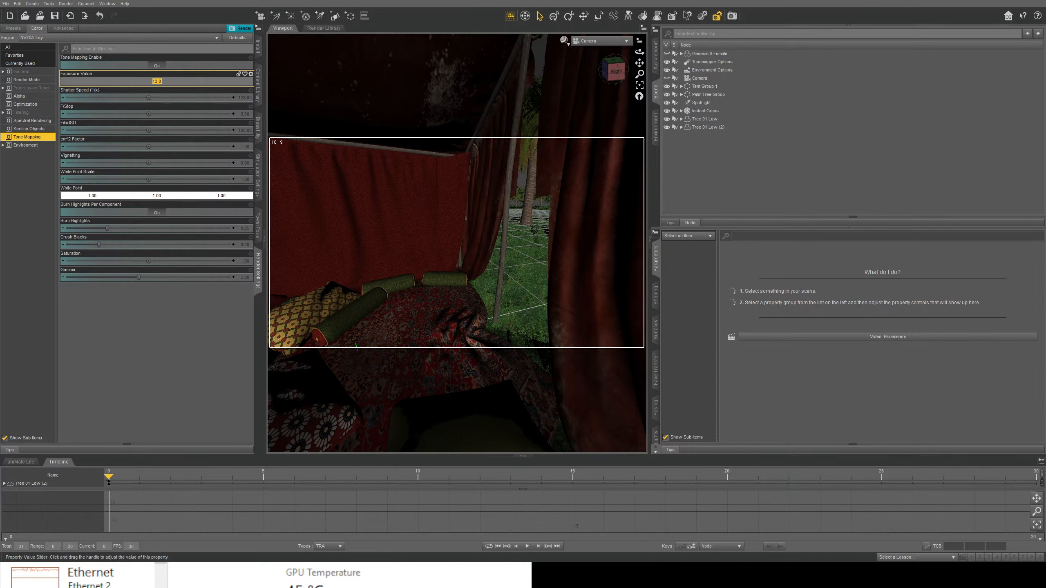
pyautogui.write('12')
pyautogui.press('Return')
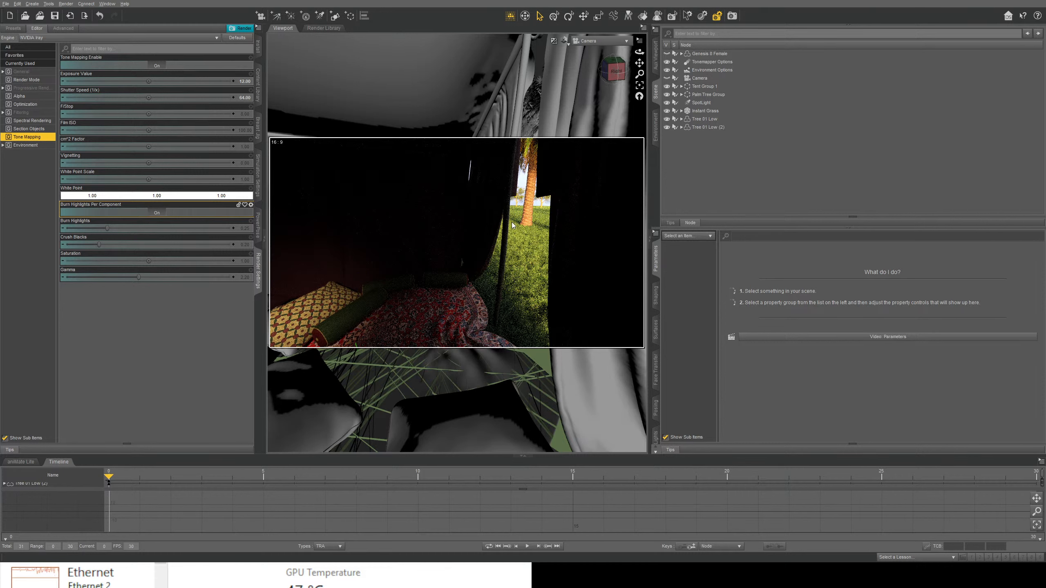
# Step: Examine the Props folder under Environments and its aeml1970 subfolder in the content library for further assets
pyautogui.click(255, 101)
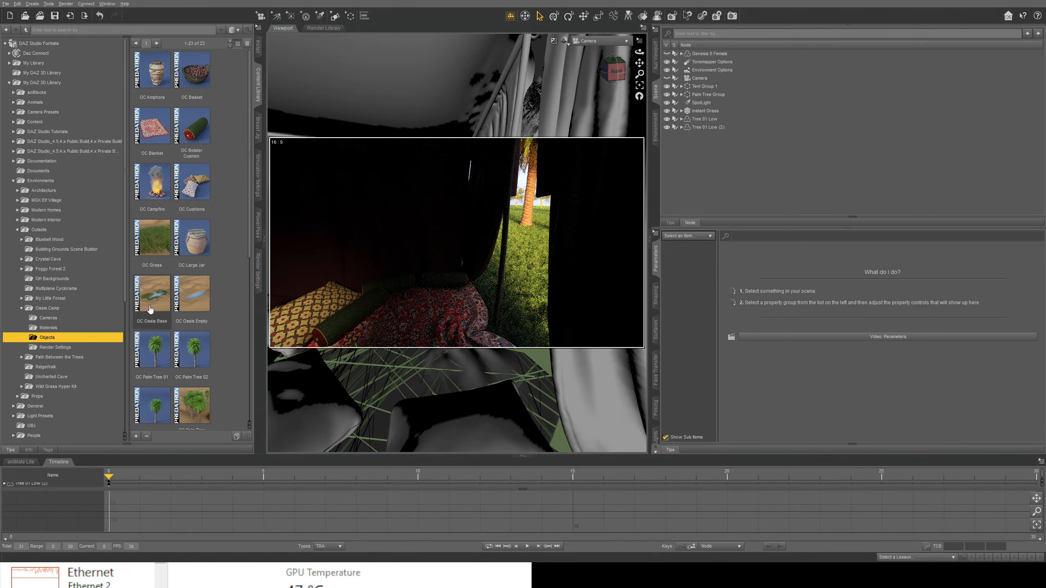
pyautogui.scroll(-2, 48, 394)
pyautogui.scroll(-1, 48, 395)
pyautogui.click(36, 350)
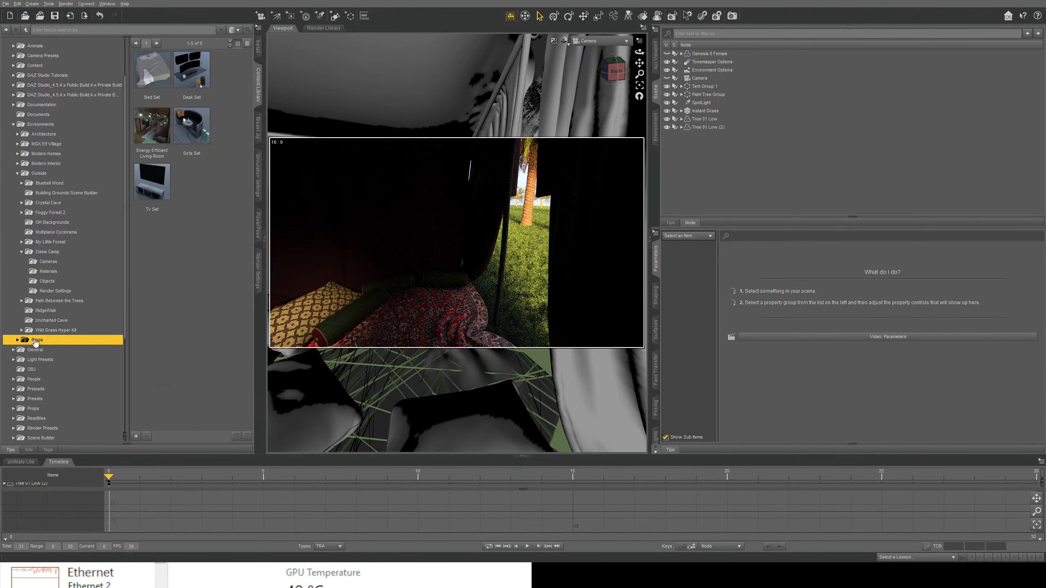
pyautogui.click(13, 350)
pyautogui.click(45, 359)
pyautogui.click(36, 340)
pyautogui.click(18, 341)
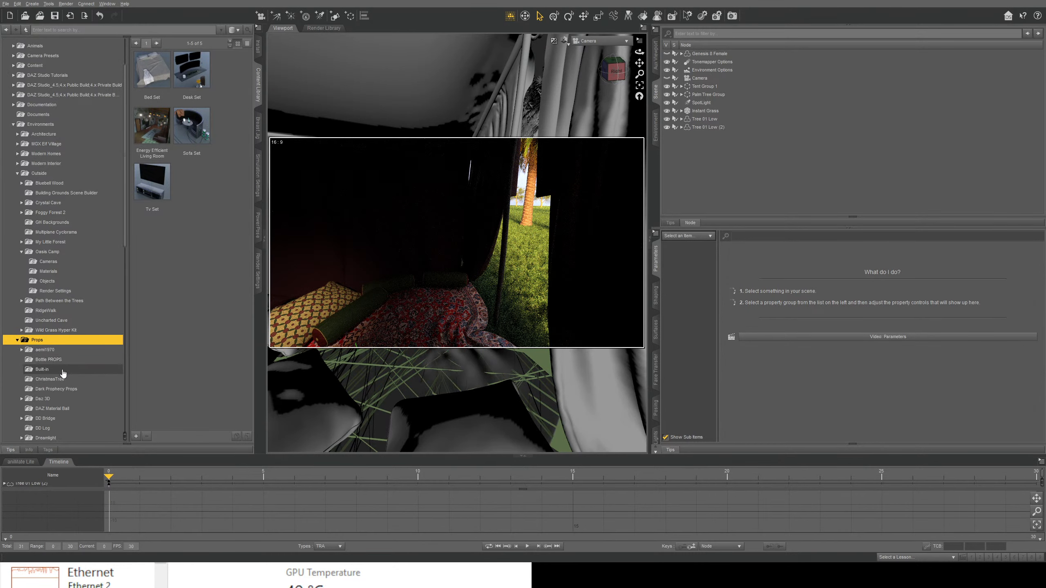
pyautogui.scroll(-1, 38, 324)
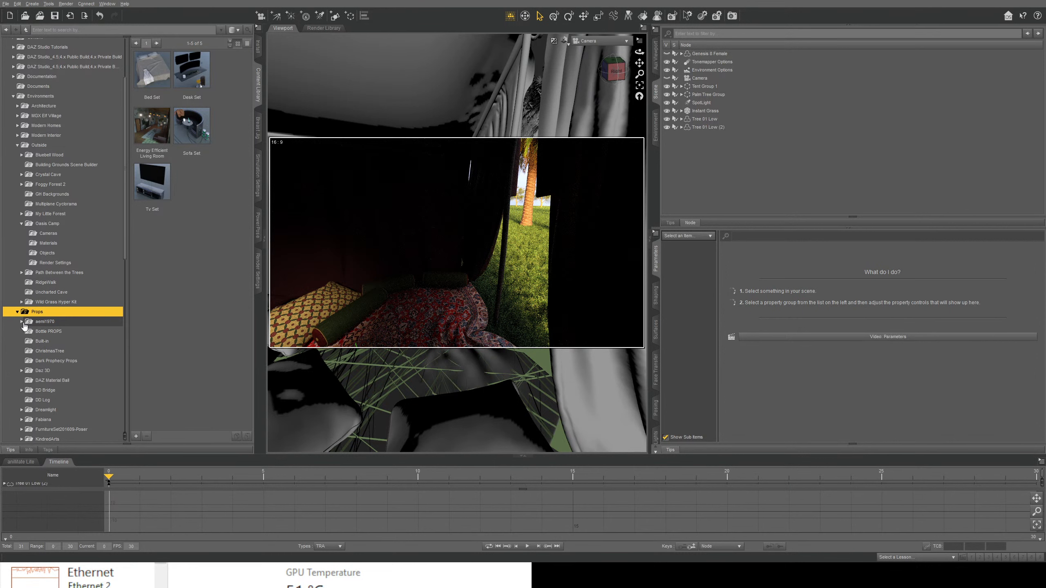
pyautogui.click(21, 321)
pyautogui.scroll(-2, 76, 380)
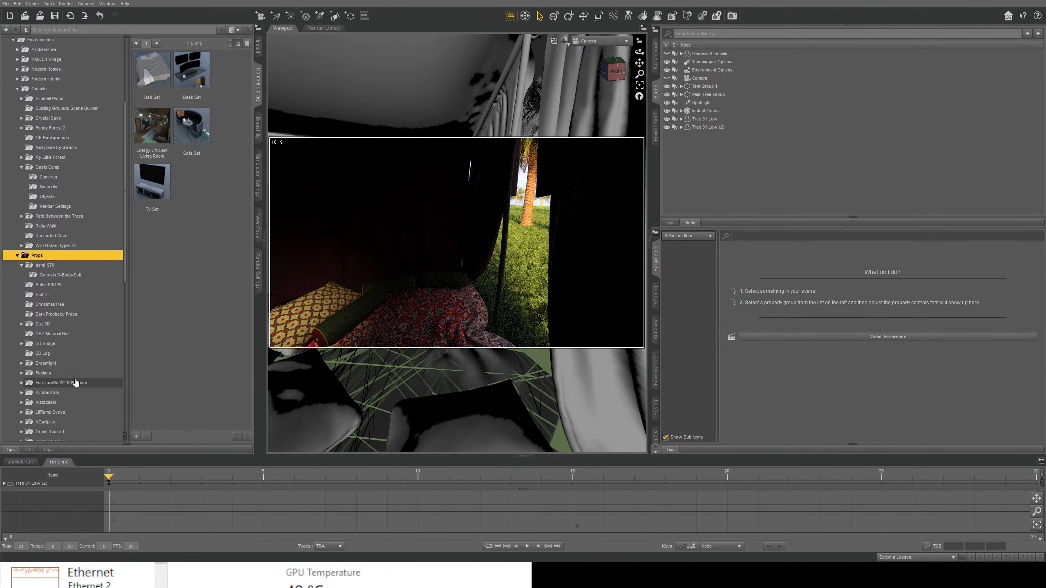
# Step: Browse the DAZ Material Ball, DD Log, Dreamlight, Fabiana, Props and Randomizable Trees folders for suitable props
pyautogui.click(59, 334)
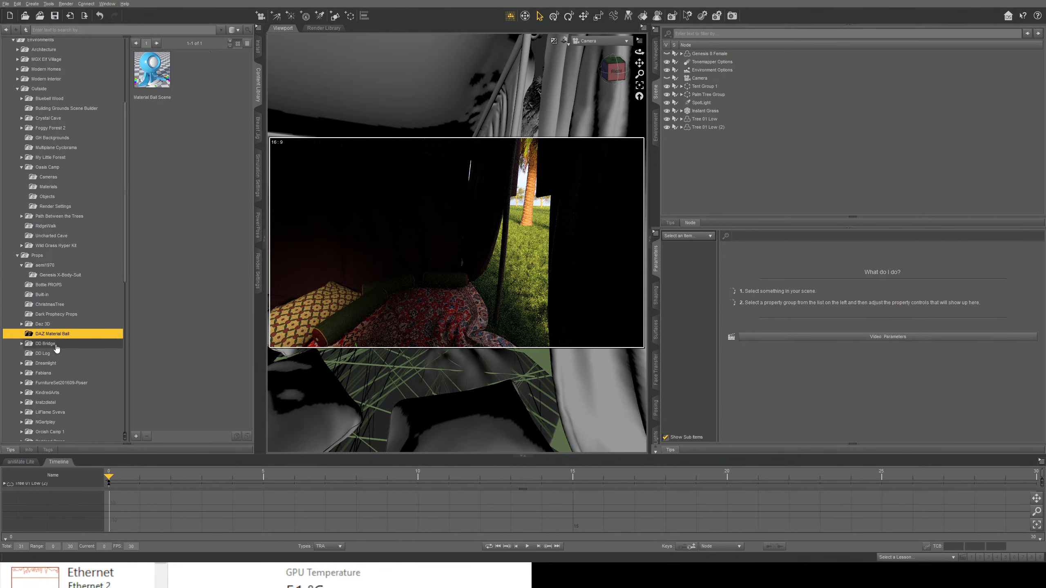
pyautogui.click(53, 353)
pyautogui.click(53, 363)
pyautogui.click(55, 373)
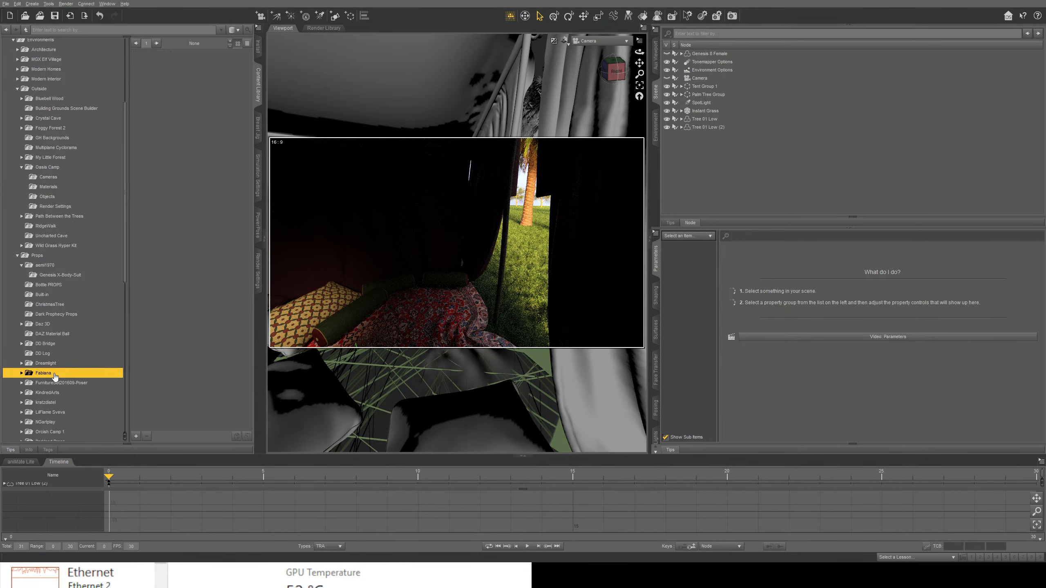
pyautogui.scroll(-5, 56, 377)
pyautogui.scroll(-1, 57, 379)
pyautogui.click(46, 302)
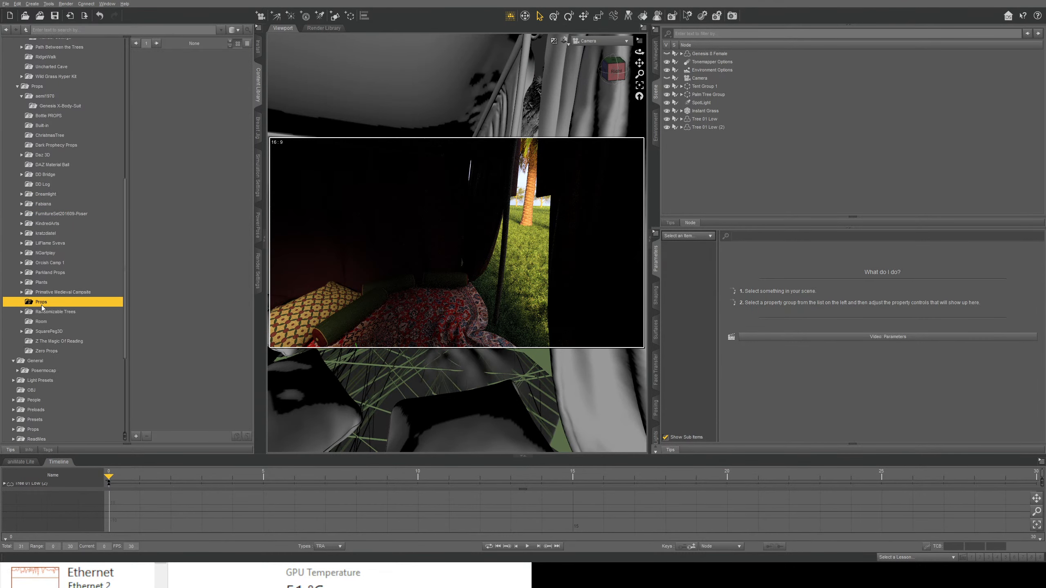
pyautogui.click(50, 312)
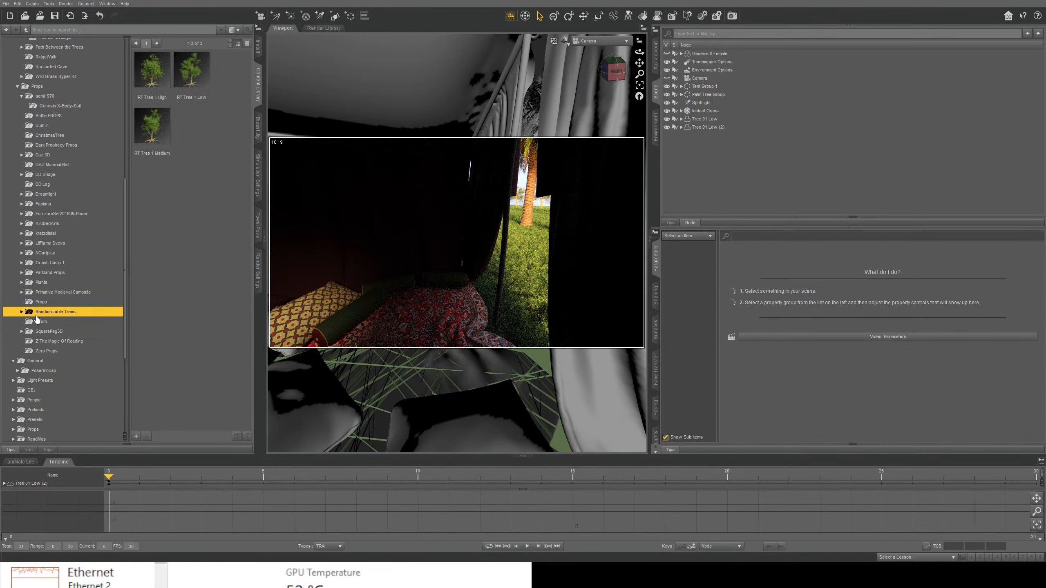
pyautogui.scroll(2, 51, 358)
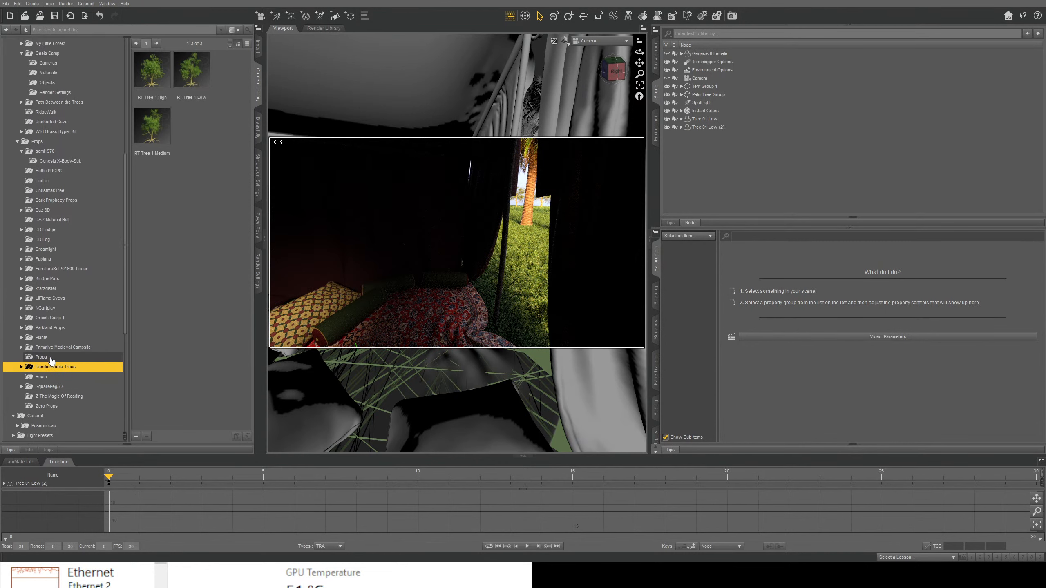
pyautogui.scroll(9, 51, 360)
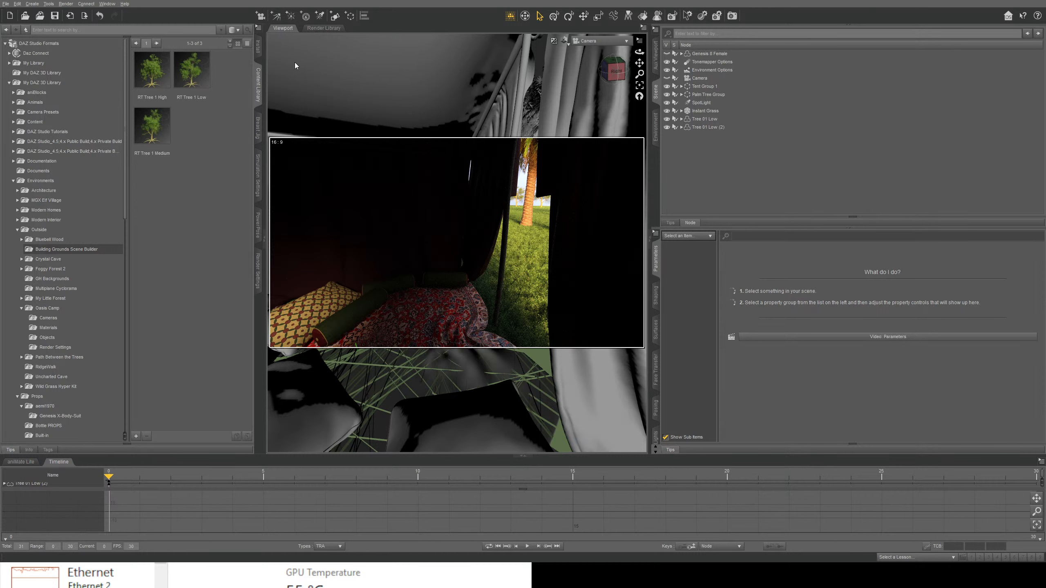
# Step: Hide the SpotLight, Instant Grass, both Tree 01 Low trees and the Palm Tree Group in the scene
pyautogui.click(258, 273)
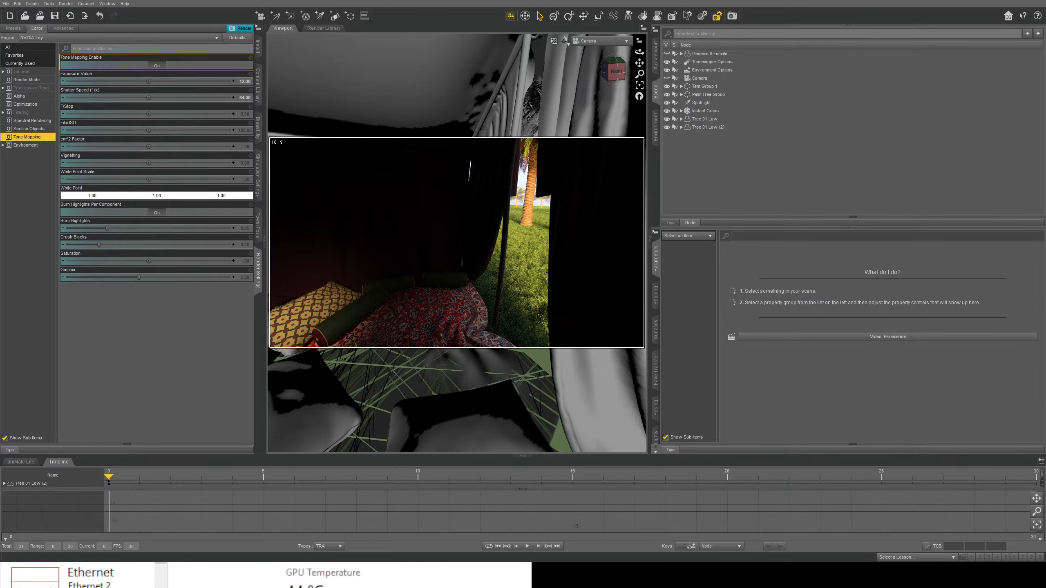
pyautogui.click(667, 111)
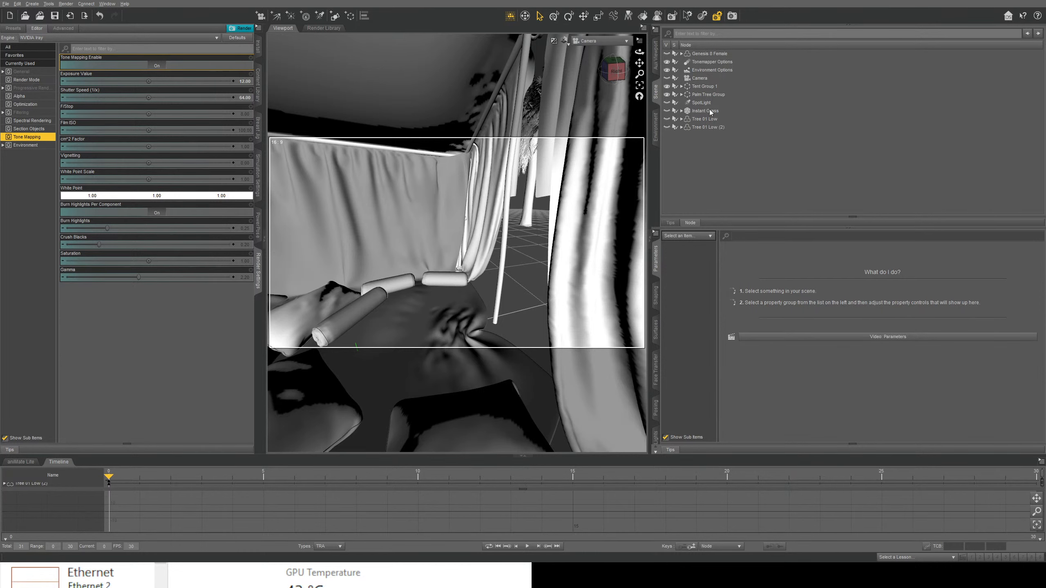
pyautogui.click(667, 94)
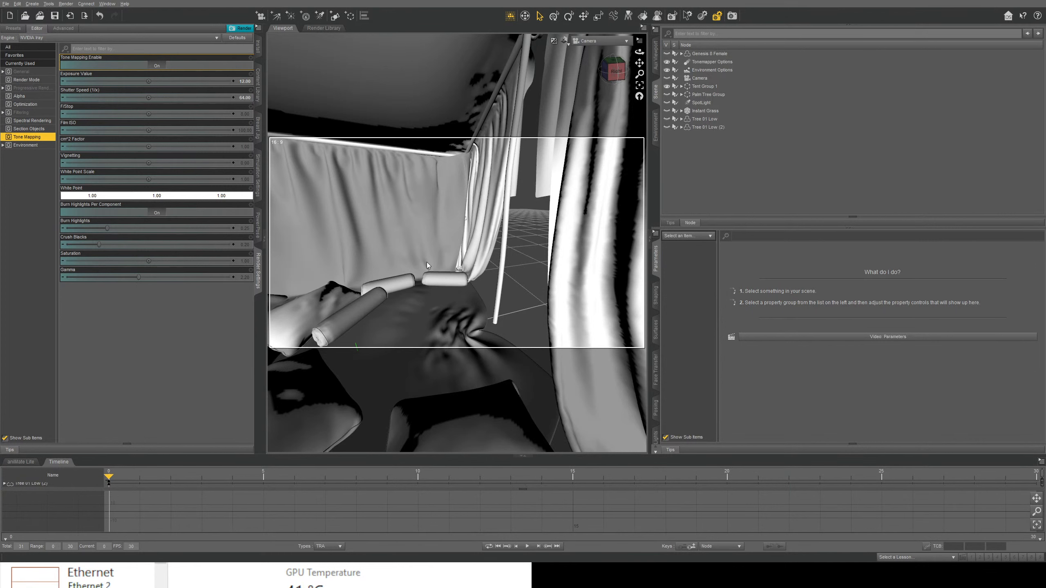
# Step: Turn off Draw Dome in the environment settings and take the viewport out of Iray preview for rendering the tent interior
pyautogui.click(27, 145)
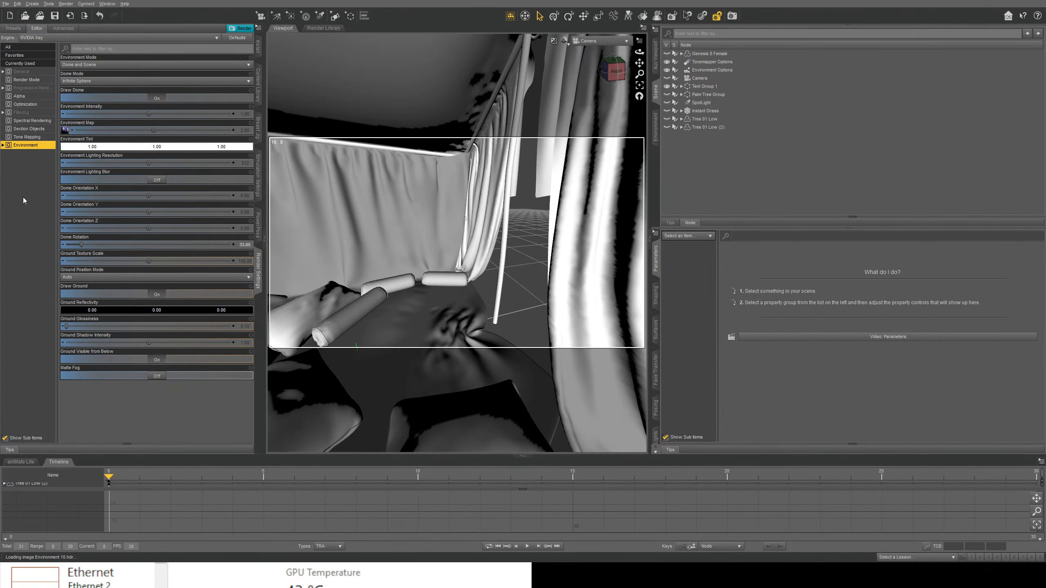
pyautogui.click(157, 99)
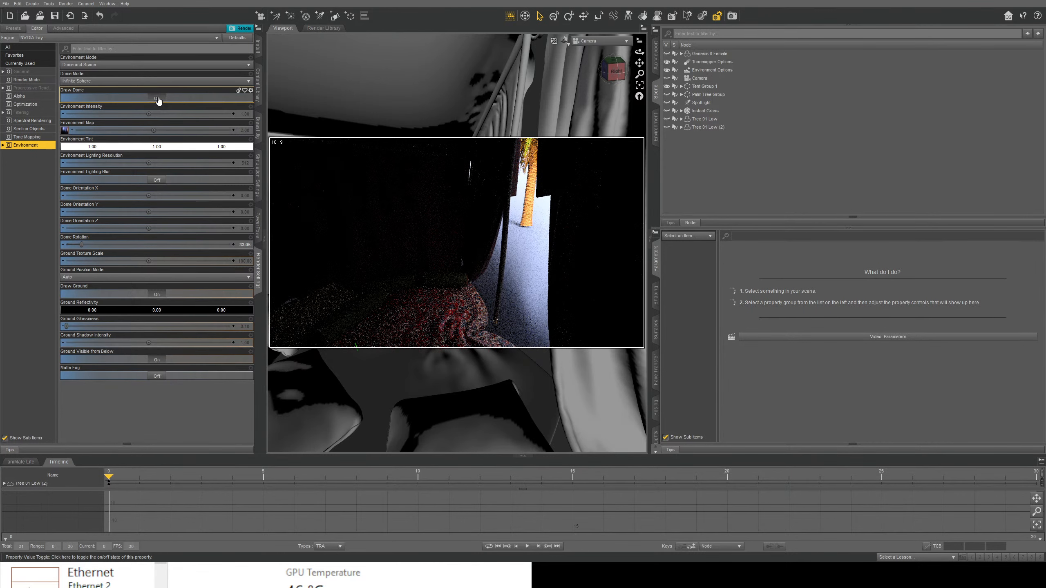
pyautogui.click(157, 99)
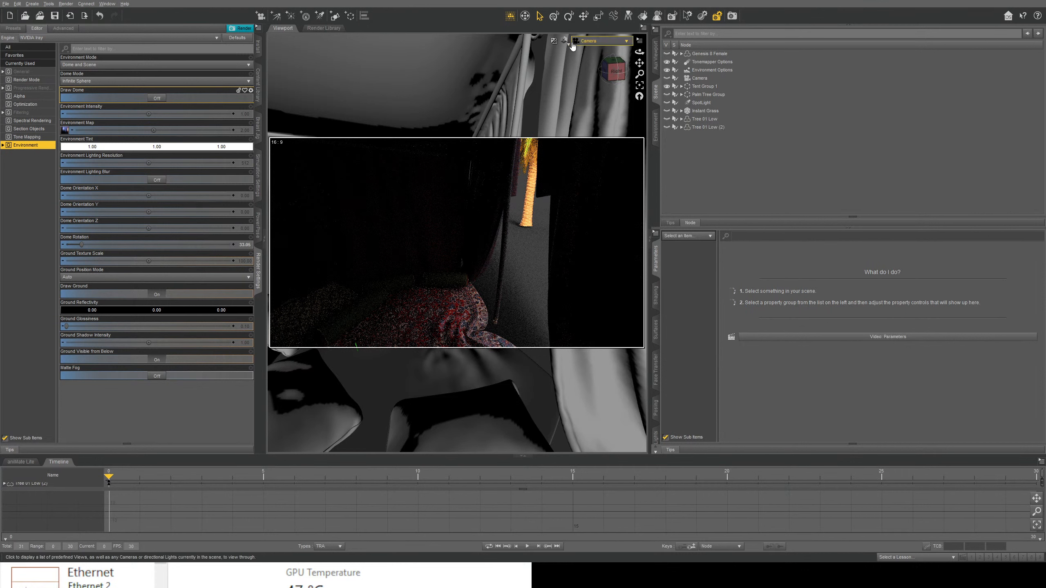
pyautogui.click(558, 122)
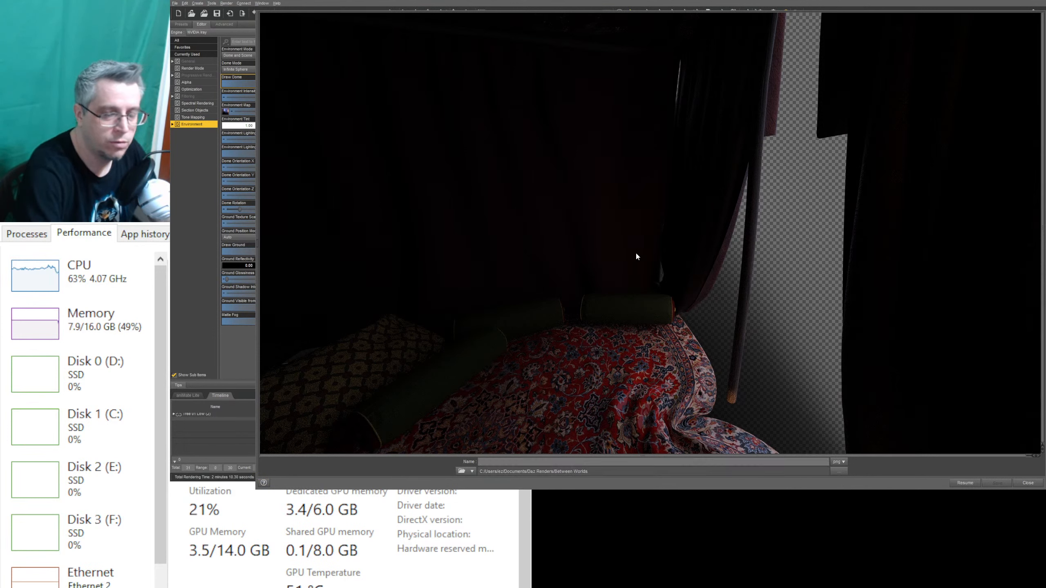
# Step: Save the finished render as the PNG "Tent and blankets scene 2" in the Tent scene 2 folder under Between Worlds
pyautogui.click(560, 463)
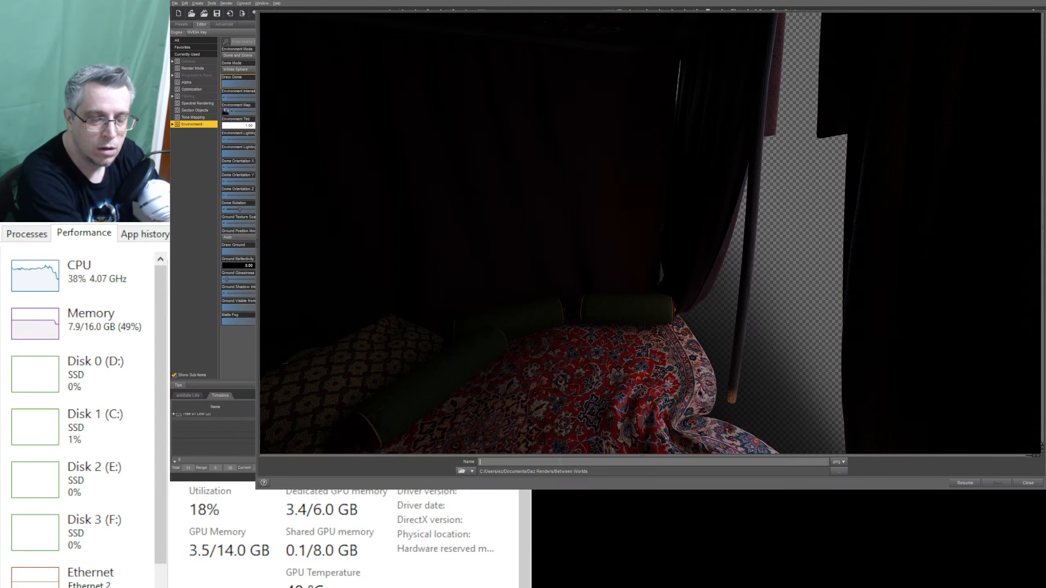
pyautogui.write('T')
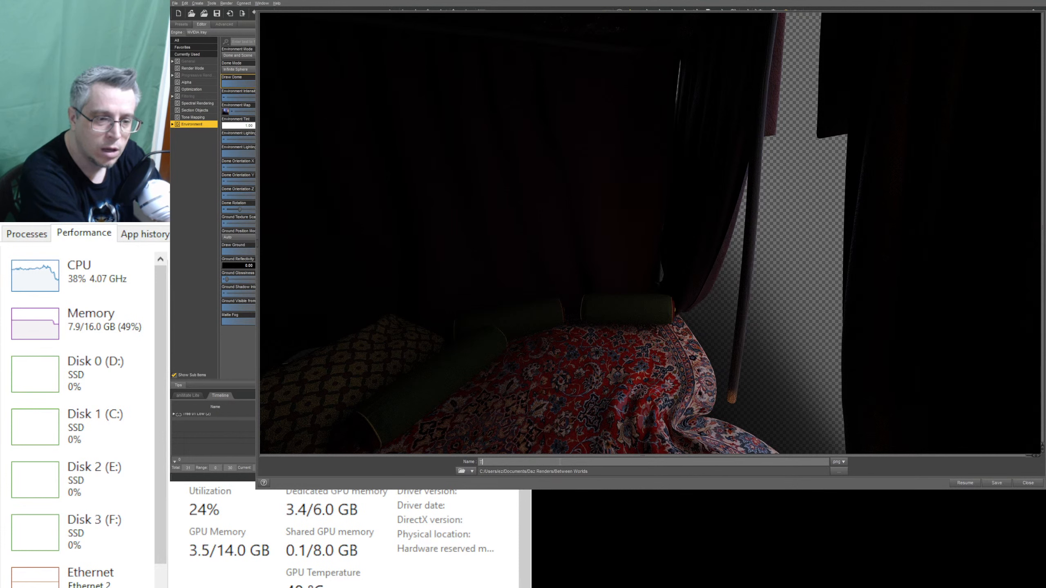
pyautogui.write('ent and blank')
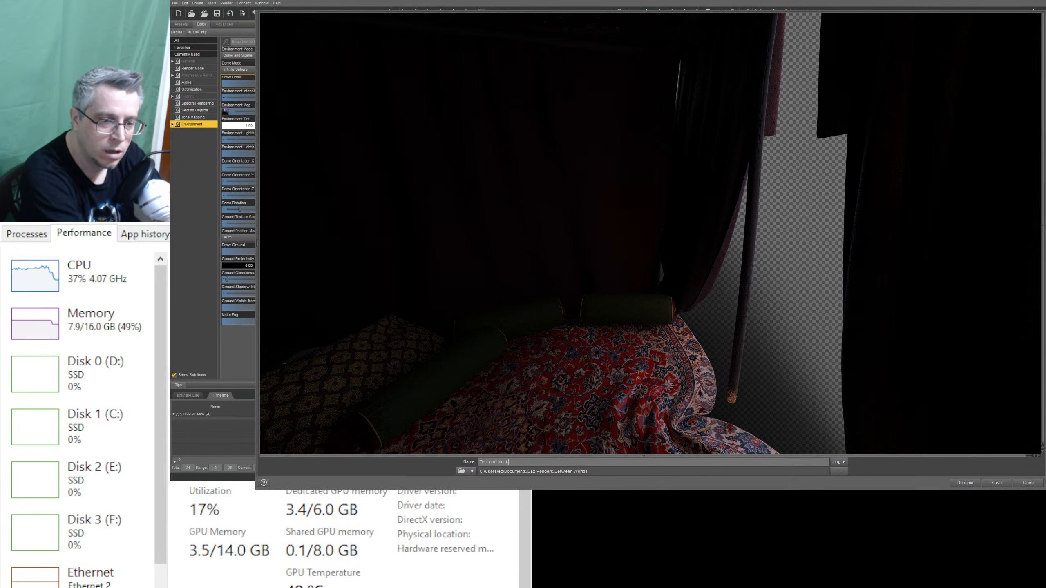
pyautogui.write('ets scen')
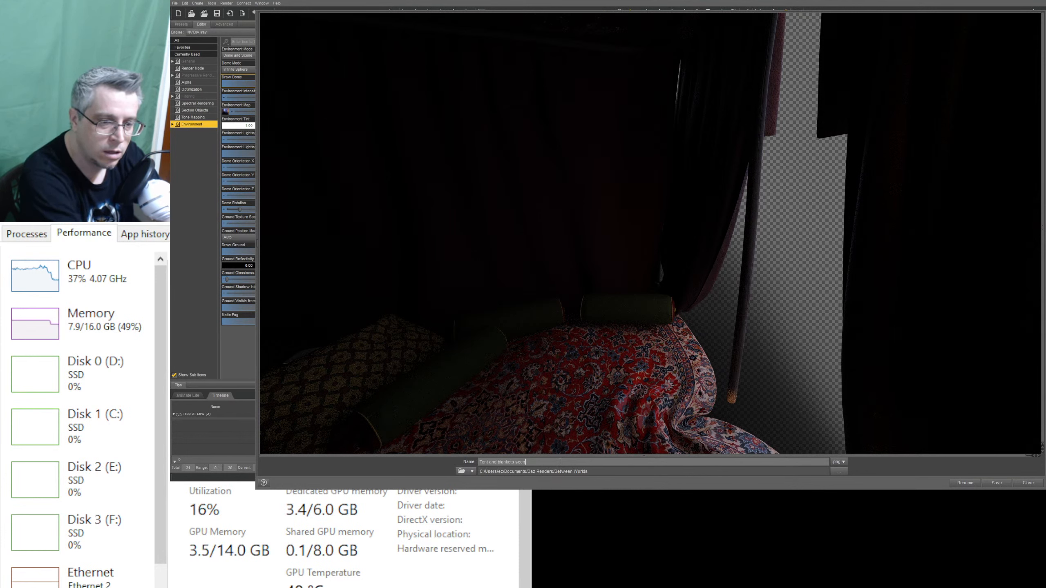
pyautogui.write('e 2')
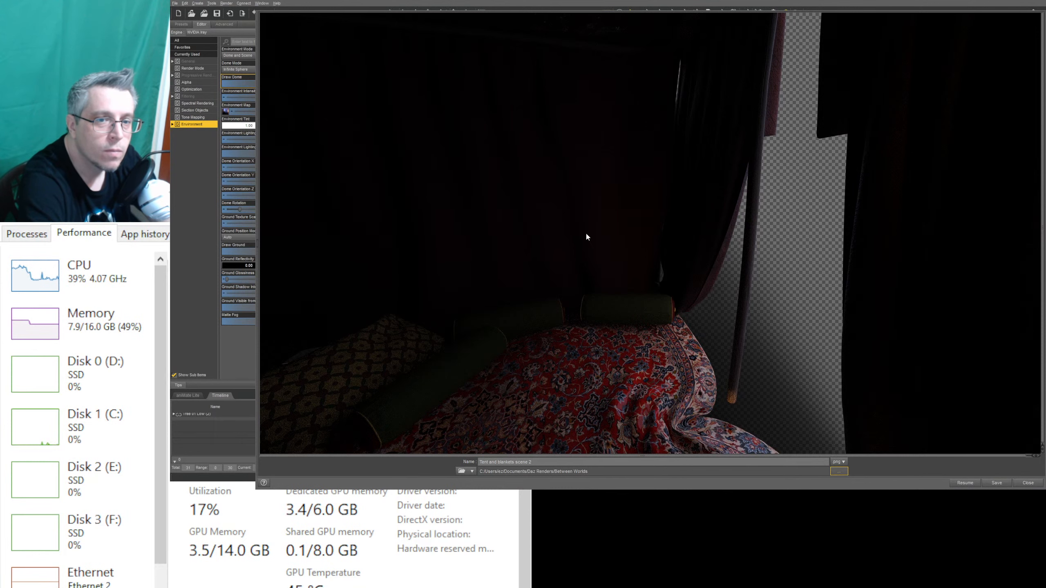
pyautogui.click(673, 292)
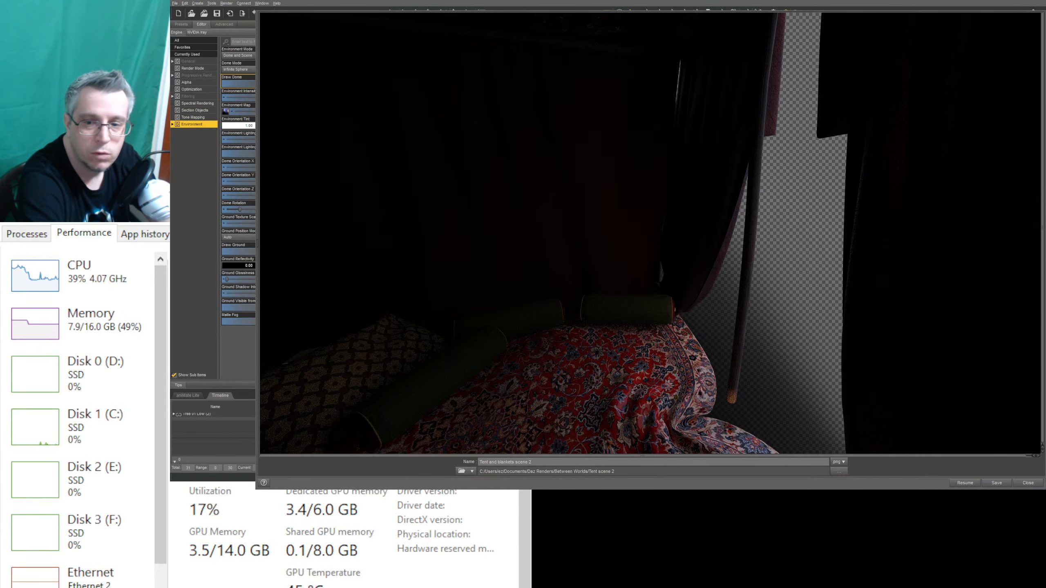
pyautogui.click(995, 483)
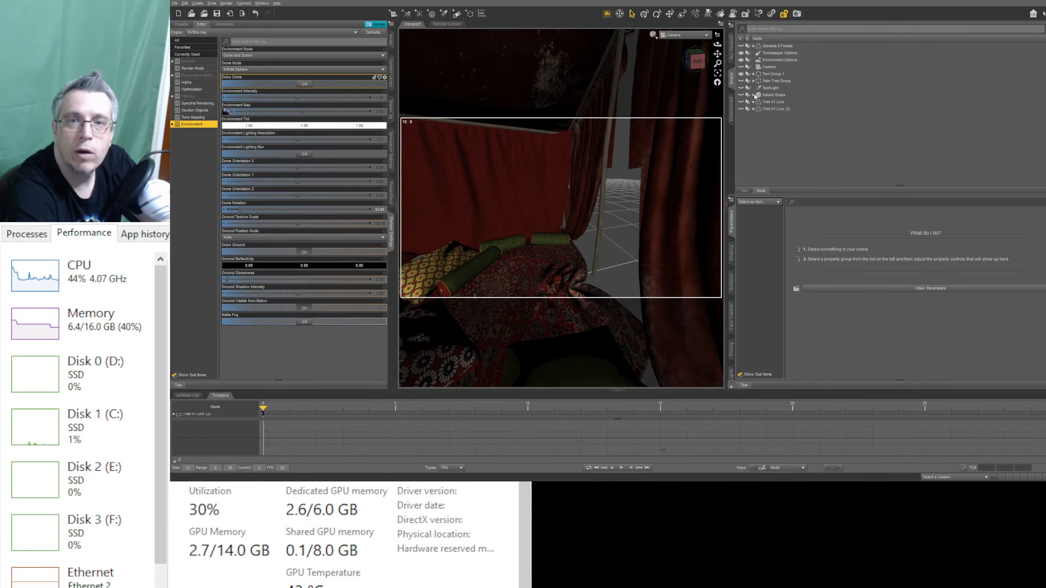
# Step: Hide Tent Group 1, show both Tree 01 Low trees, Instant Grass and the Palm Tree Group, and turn Draw Dome on
pyautogui.click(740, 75)
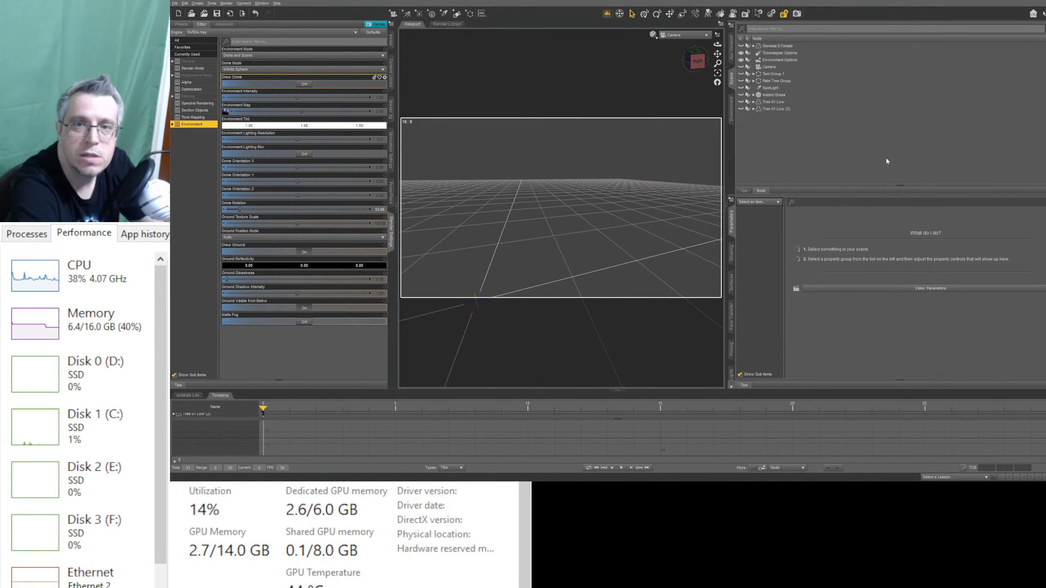
pyautogui.click(741, 102)
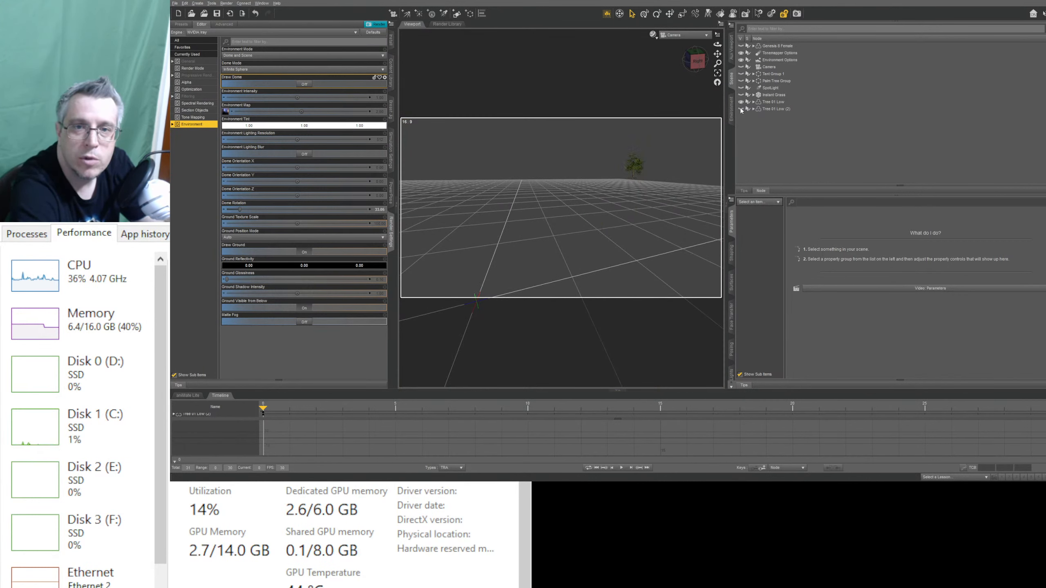
pyautogui.click(740, 108)
pyautogui.click(740, 95)
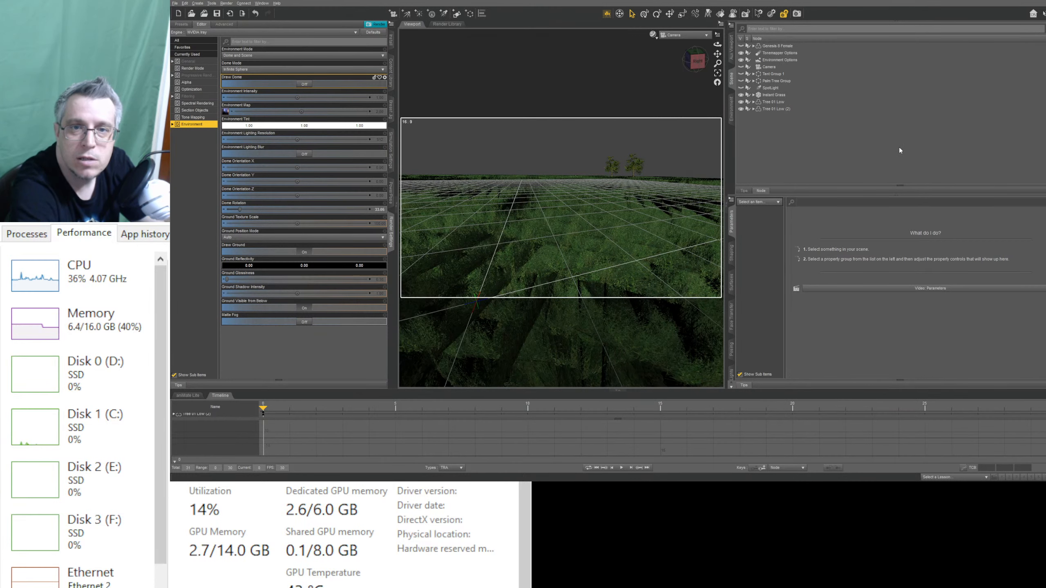
pyautogui.click(740, 81)
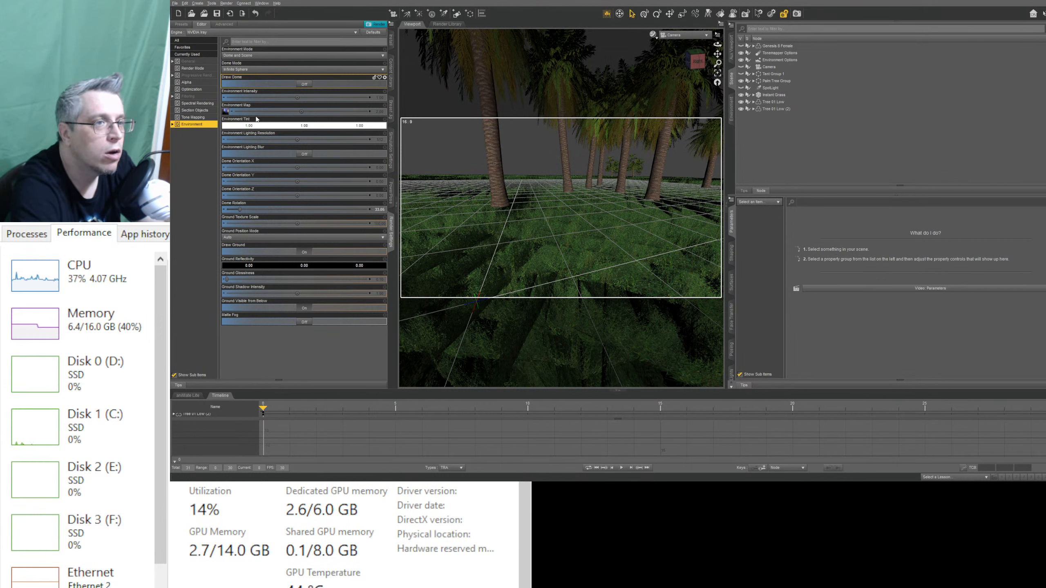
pyautogui.click(306, 84)
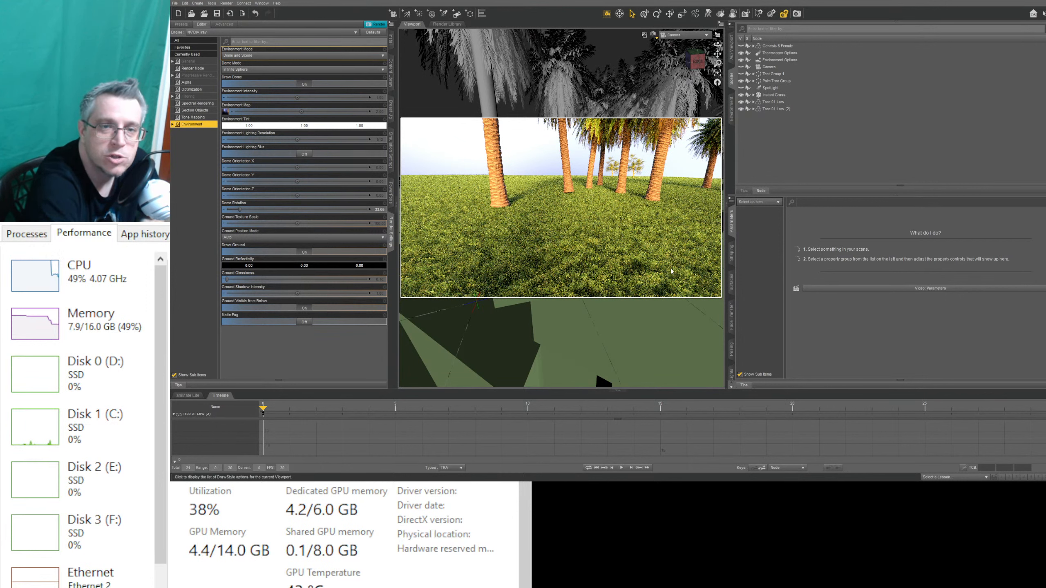
# Step: Render the outdoor part of the scene with the palm trees, low trees, grass and dome
pyautogui.hotkey('ctrl', '9')
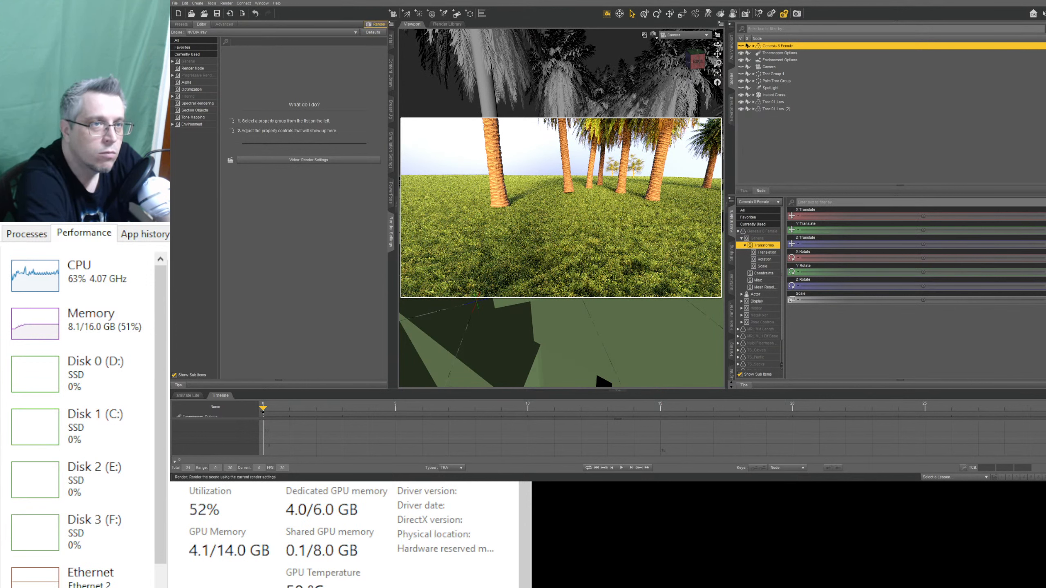
pyautogui.click(374, 24)
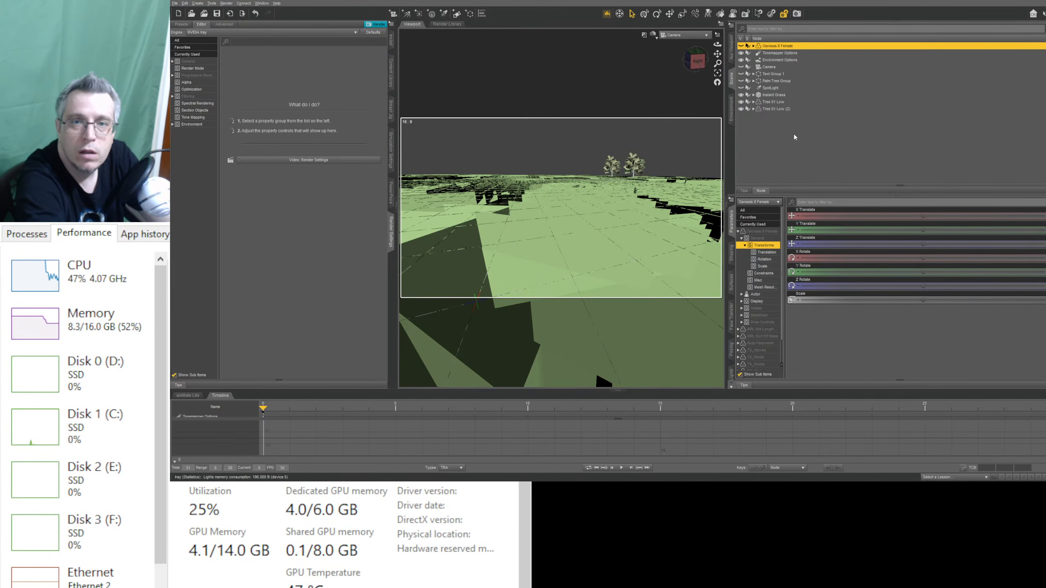
# Step: Hide both Tree 01 Low trees and the Palm Tree Group, and render the grass and dome with the viewport out of Iray preview
pyautogui.click(740, 109)
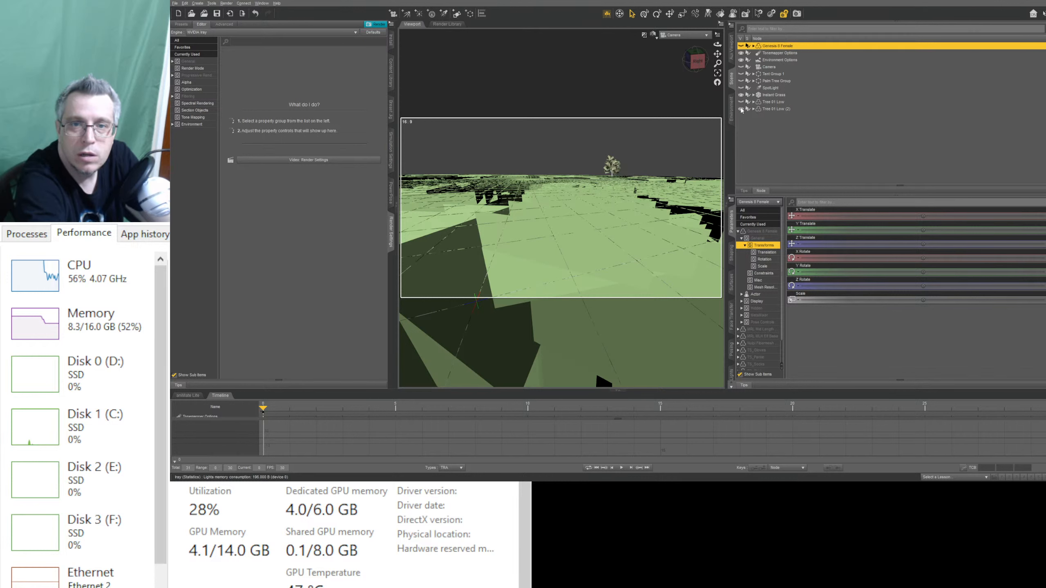
pyautogui.keyDown('shift'); pyautogui.click(756, 110); pyautogui.keyUp('shift')
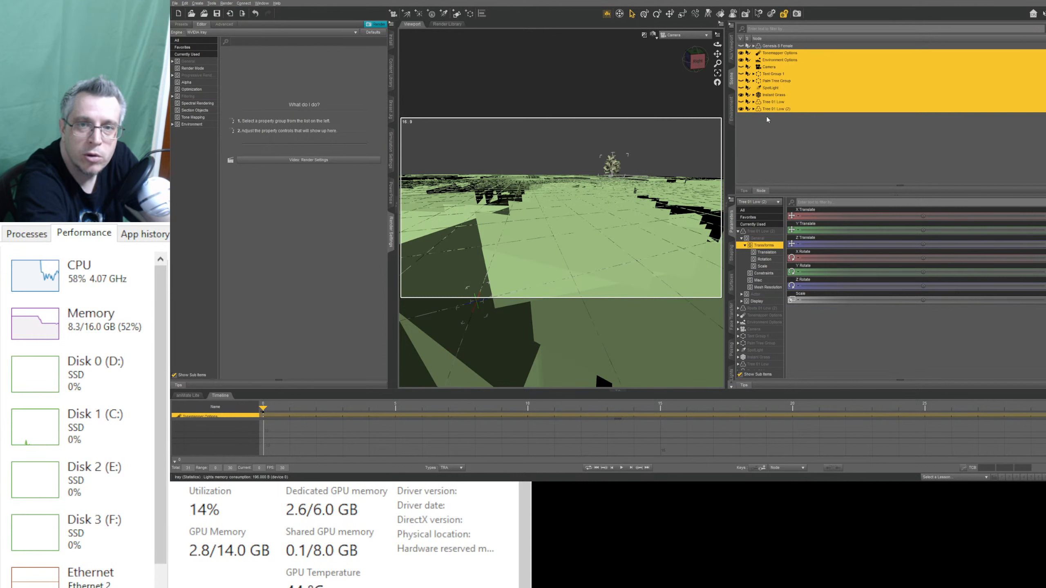
pyautogui.click(741, 109)
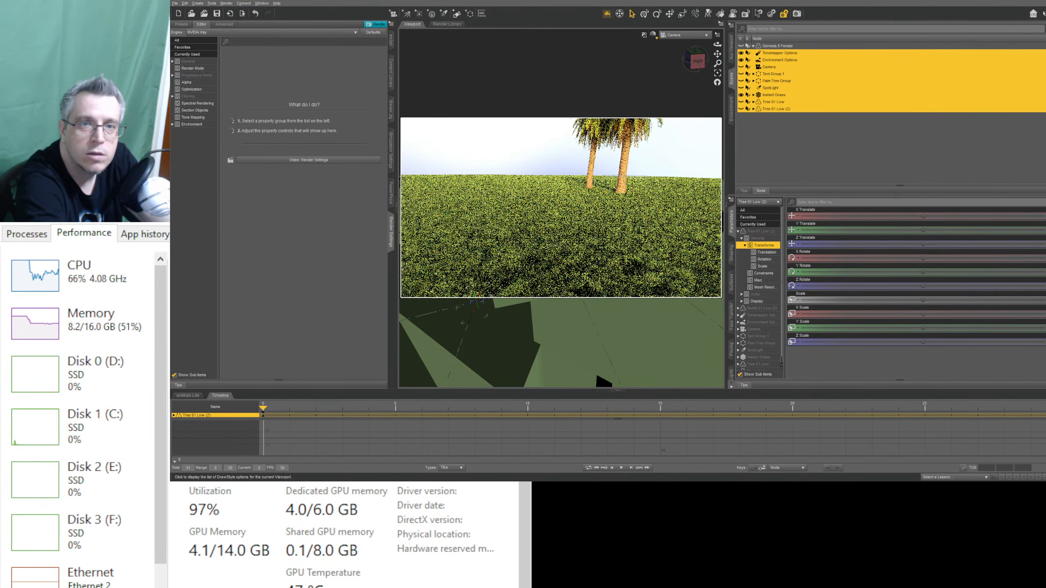
pyautogui.hotkey('ctrl', '9')
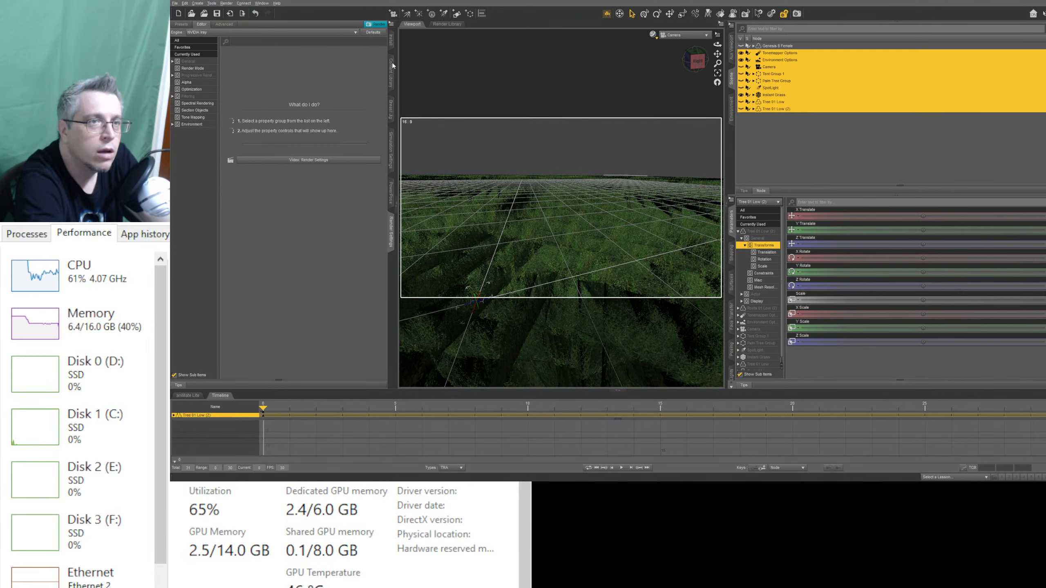
pyautogui.click(373, 24)
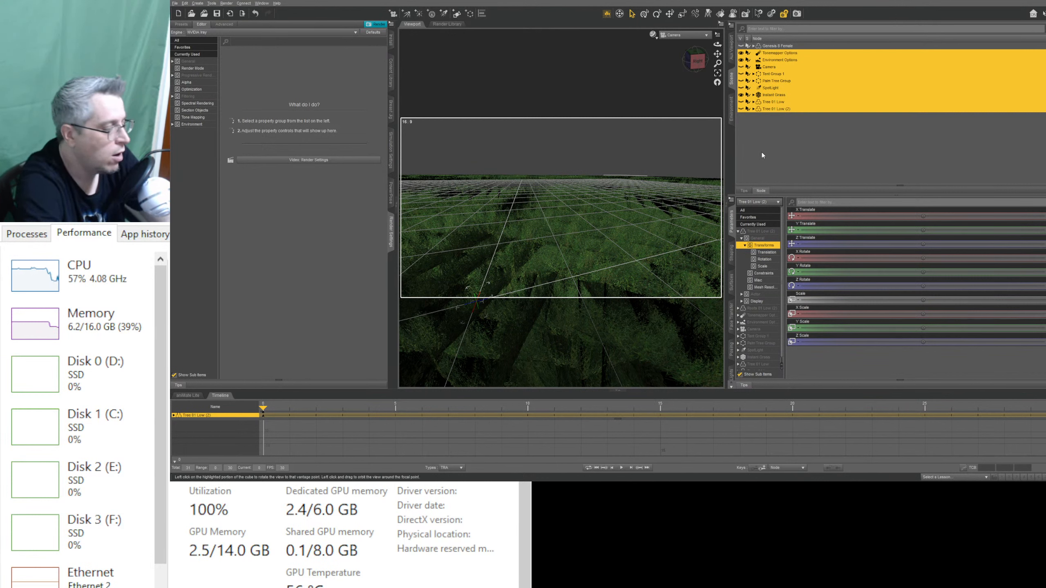
# Step: Hide Instant Grass and show both Tree 01 Low trees and the Palm Tree Group
pyautogui.click(741, 95)
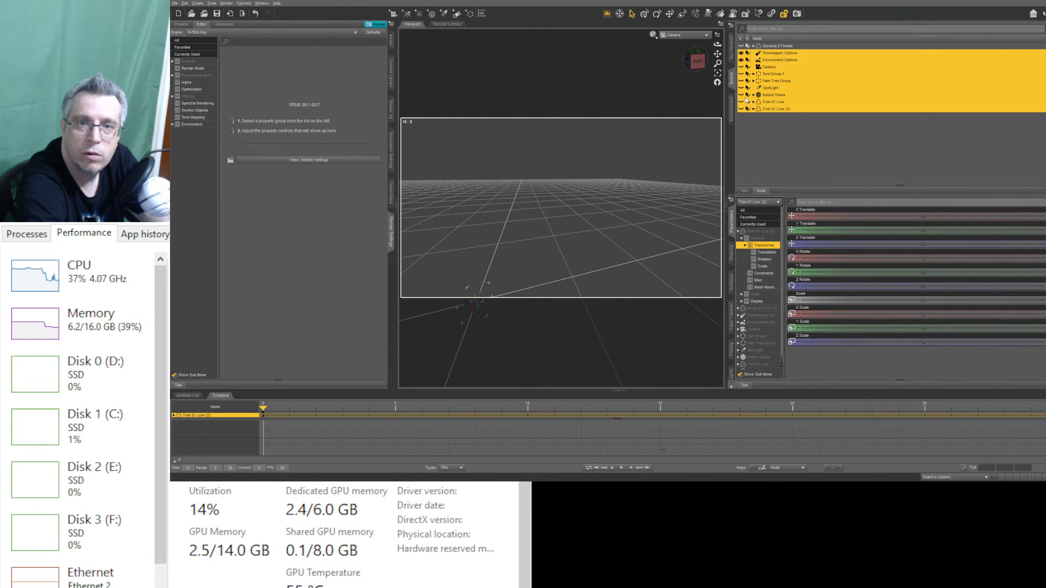
pyautogui.click(740, 109)
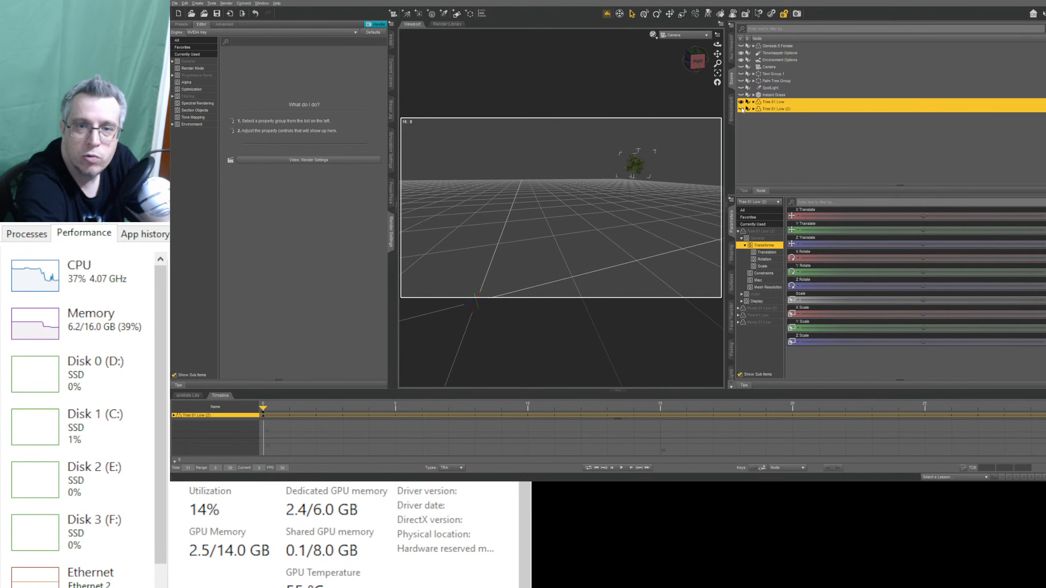
pyautogui.click(741, 102)
pyautogui.click(741, 81)
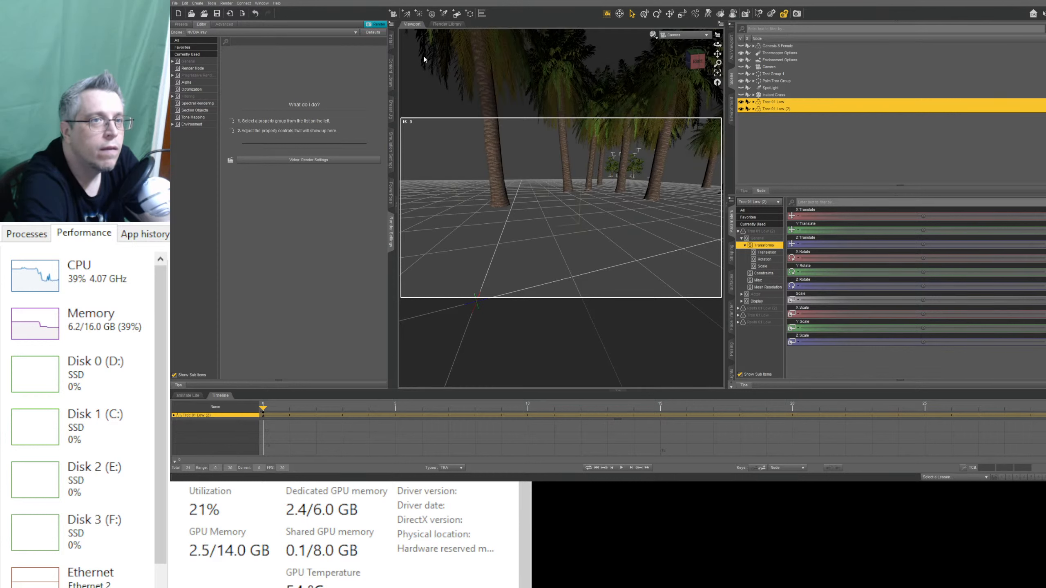
# Step: Turn off Draw Dome in the environment settings and render the trees on their own
pyautogui.click(187, 125)
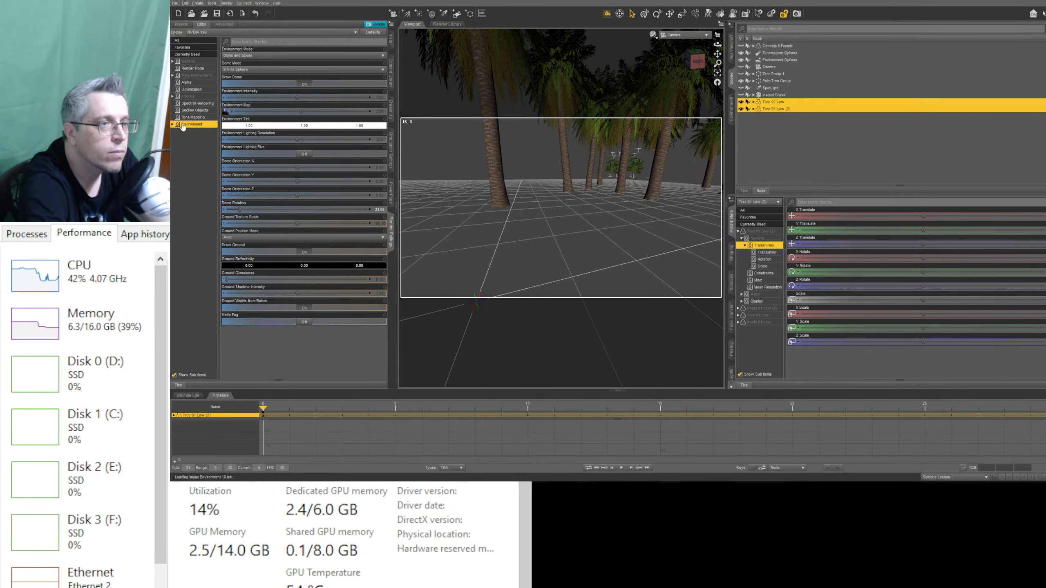
pyautogui.click(298, 88)
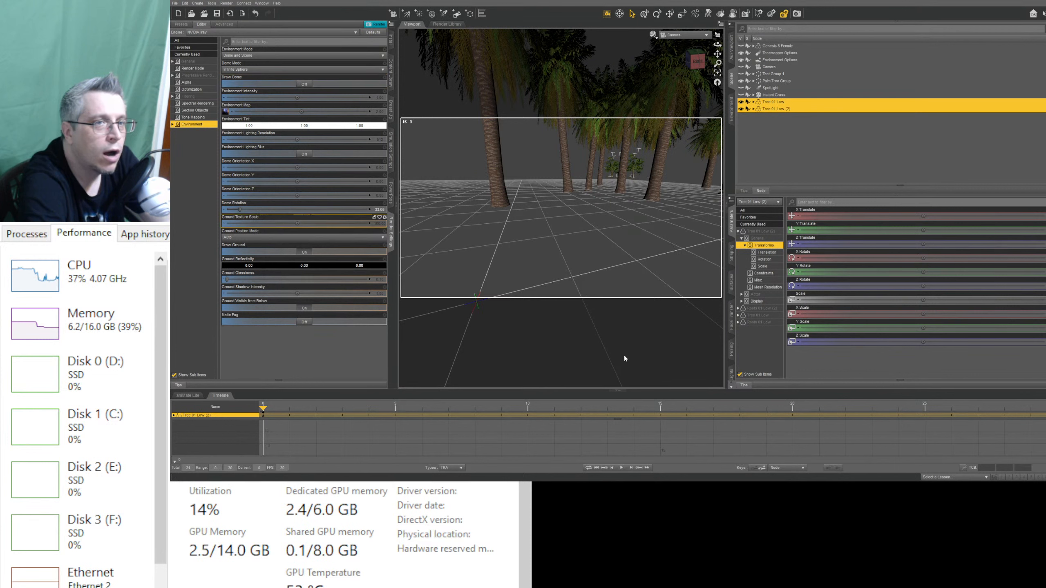
pyautogui.click(375, 26)
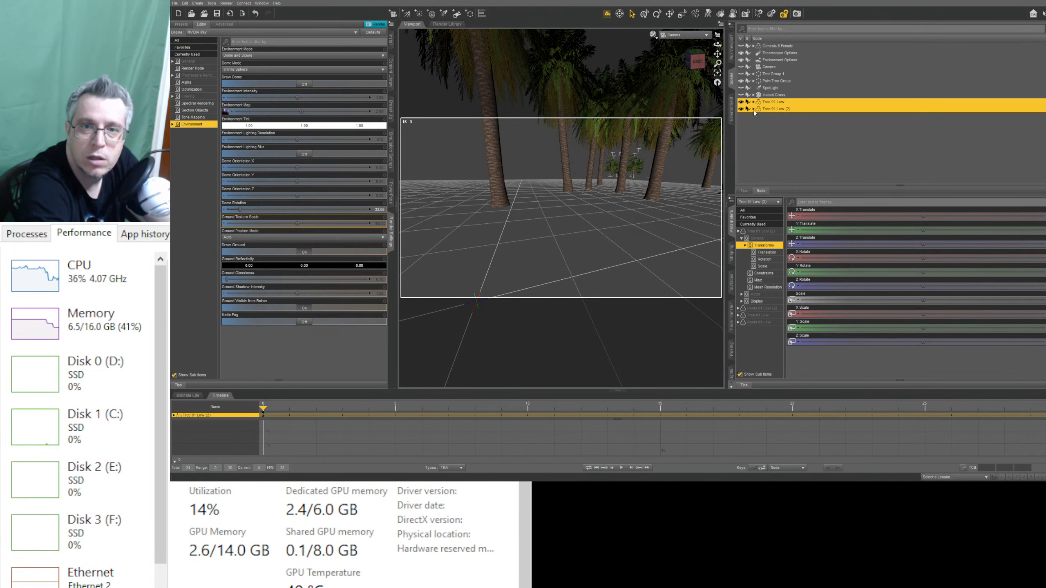
# Step: Hide both Tree 01 Low trees and the Palm Tree Group, and show the Genesis 8 Female figure
pyautogui.click(742, 108)
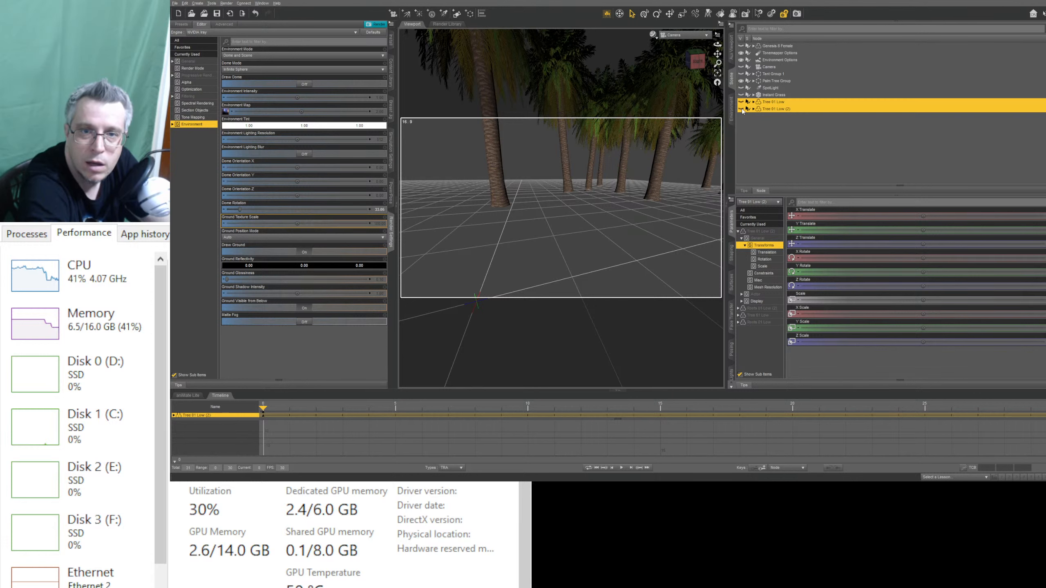
pyautogui.click(741, 81)
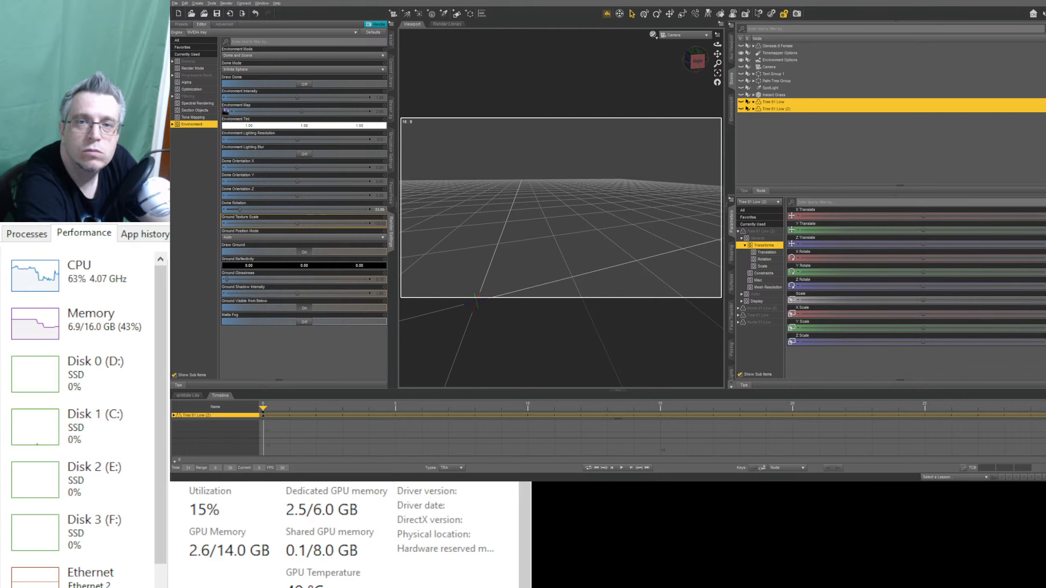
pyautogui.click(741, 45)
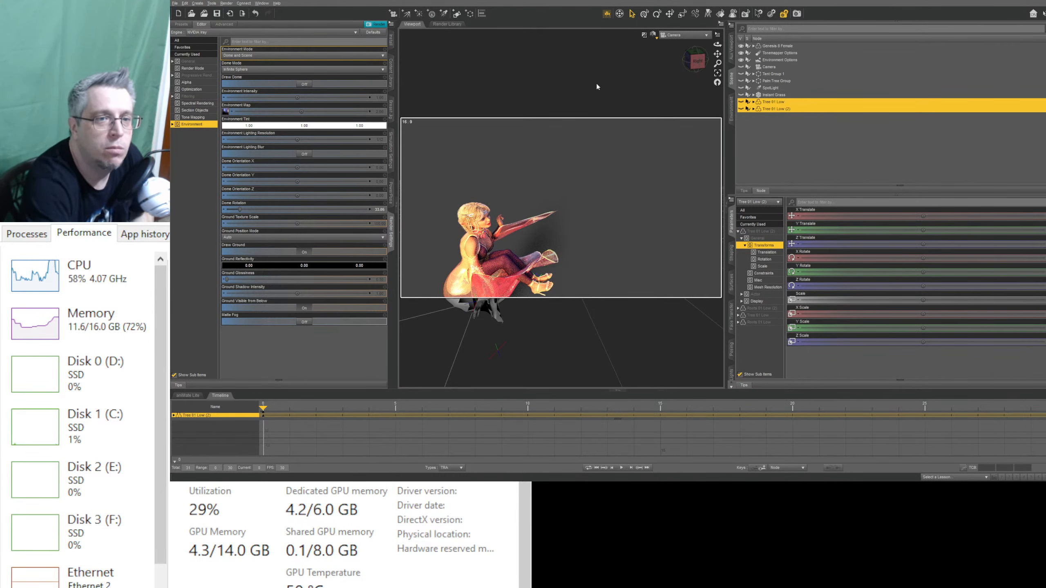
# Step: Set the tone mapping Exposure Value to 14
pyautogui.click(193, 117)
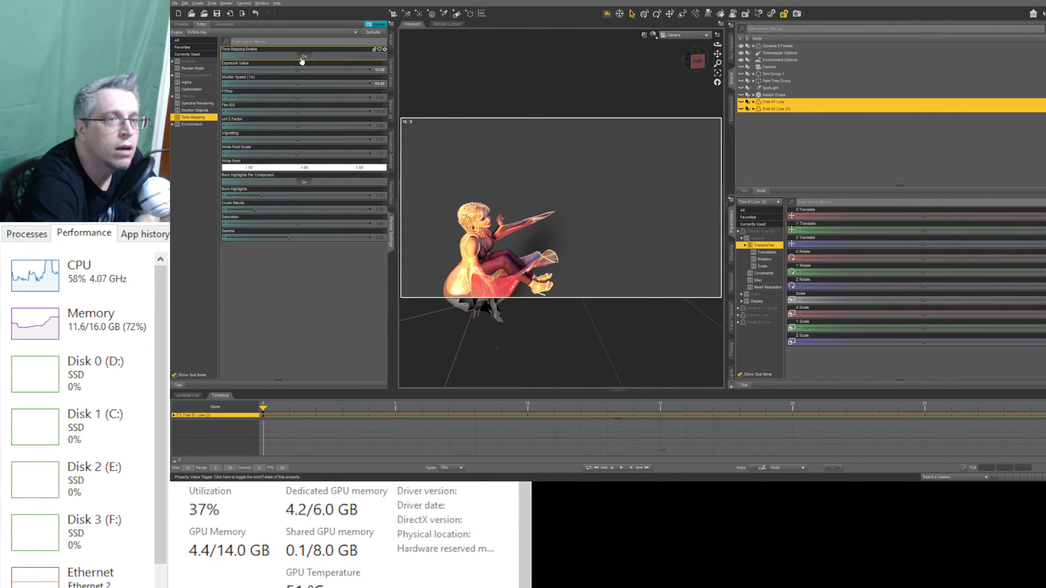
pyautogui.click(378, 71)
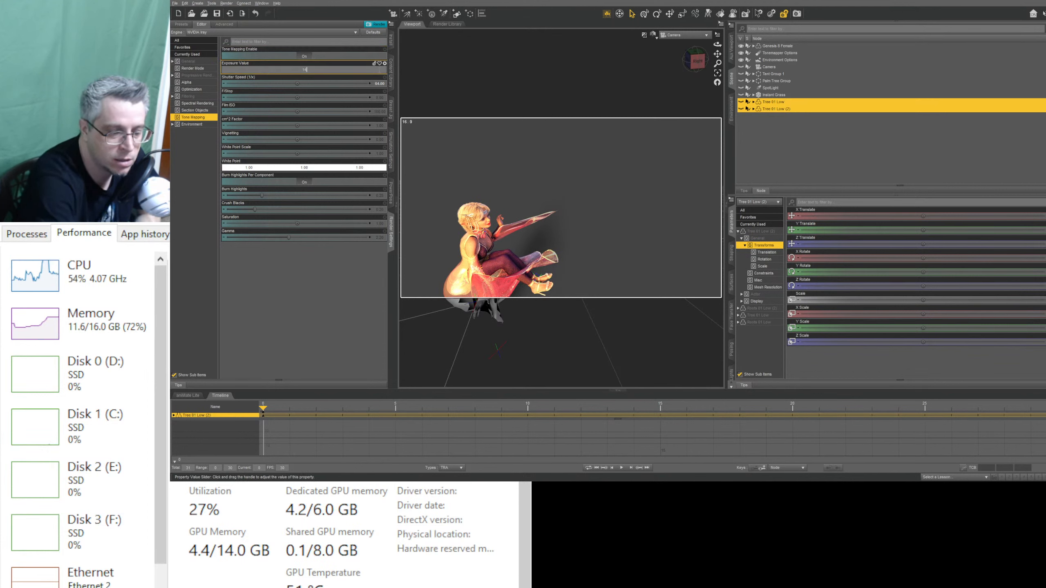
pyautogui.write('14')
pyautogui.press('Return')
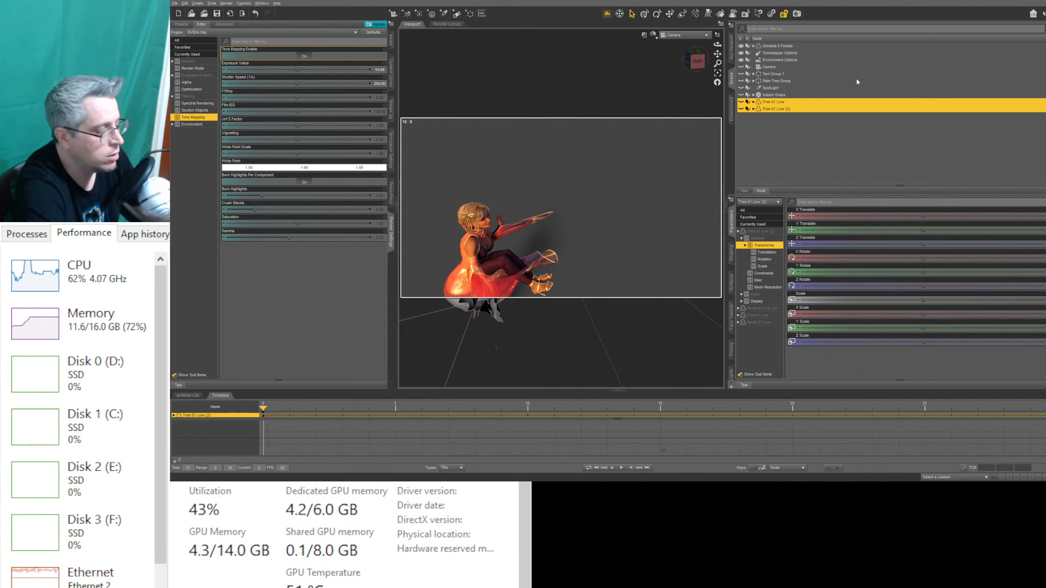
# Step: Show Tent Group 1 around the seated figure and hide it again
pyautogui.keyDown('shift'); pyautogui.click(743, 76); pyautogui.keyUp('shift')
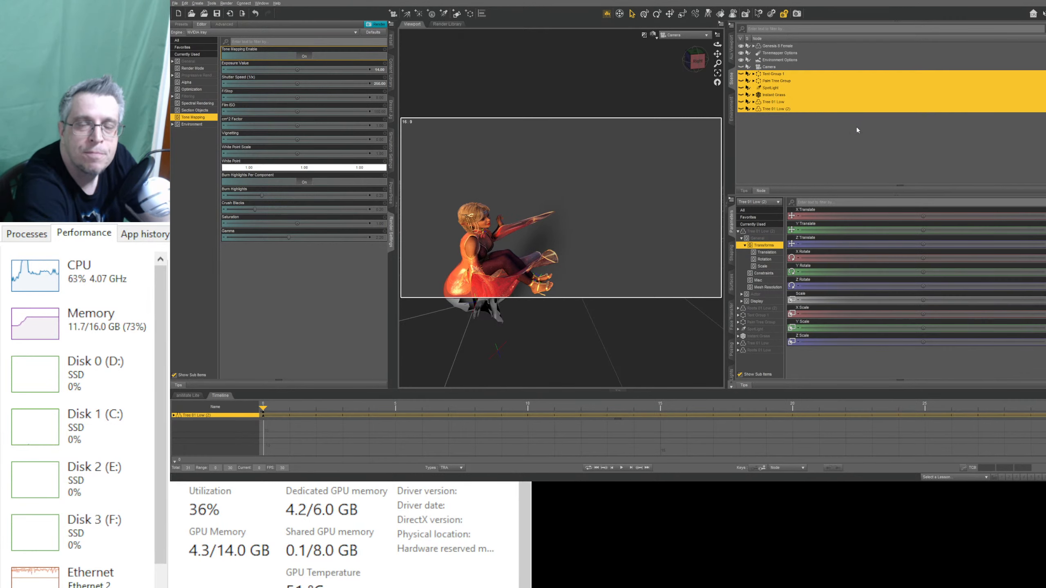
pyautogui.click(740, 74)
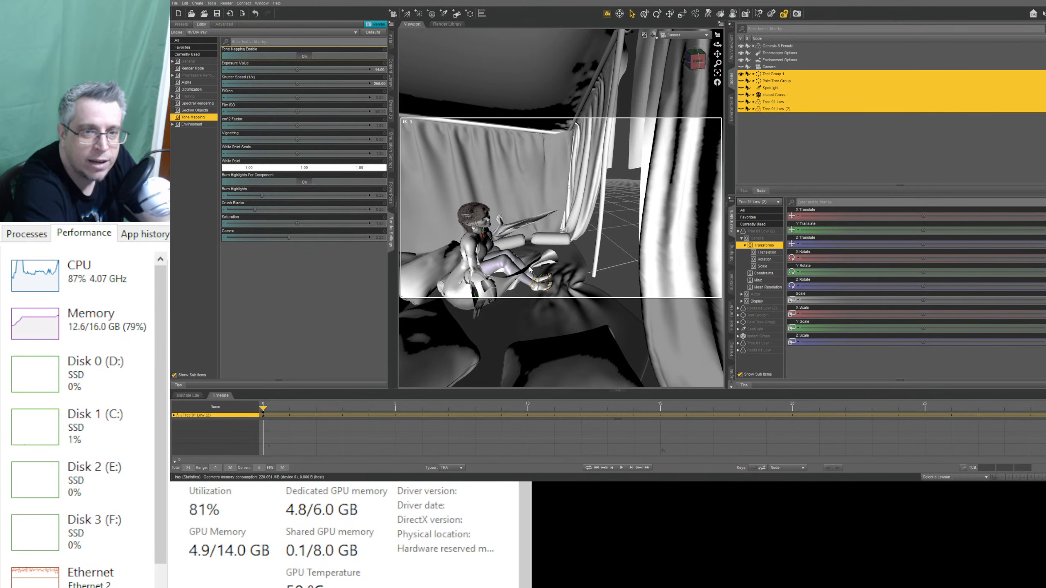
pyautogui.click(741, 74)
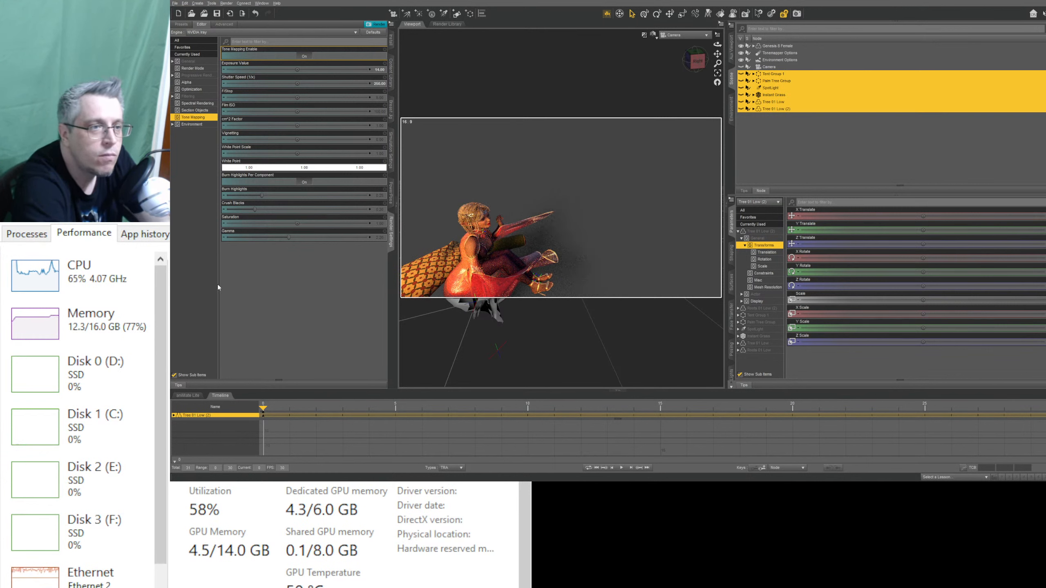
# Step: Try several Dome Rotation values to relight the seated figure, ending at about 296 degrees
pyautogui.click(194, 124)
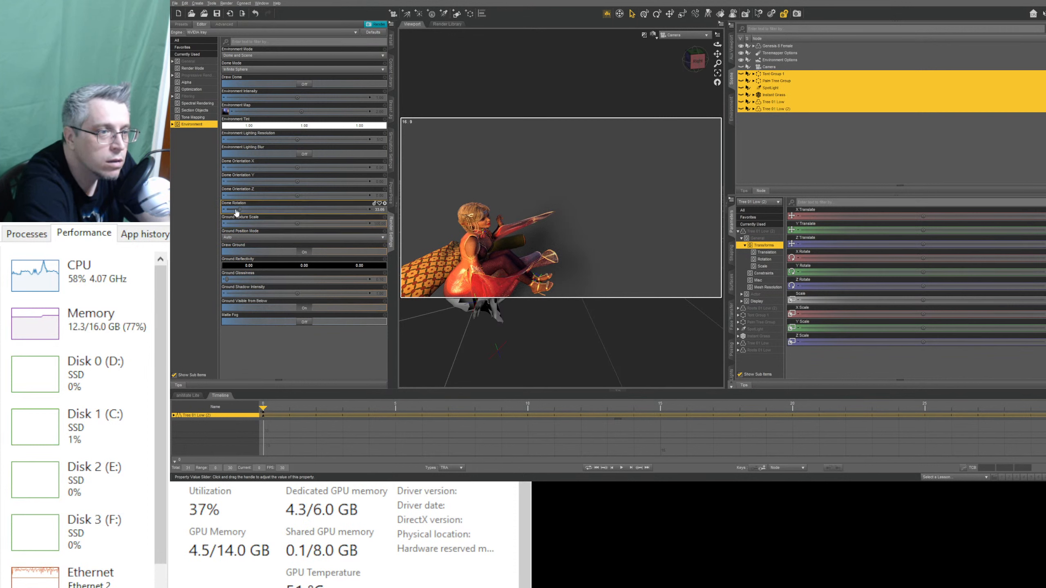
pyautogui.click(252, 210)
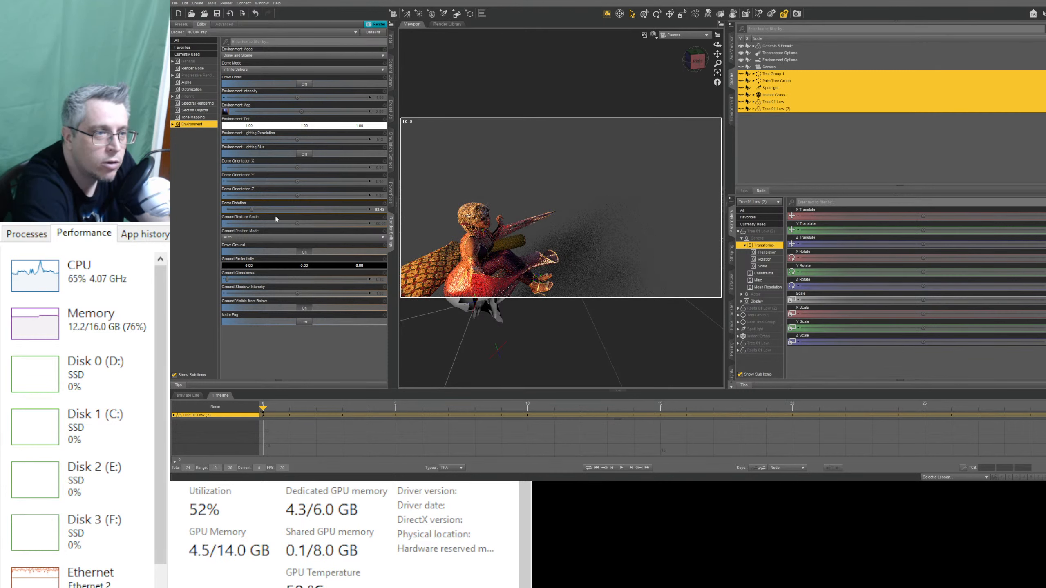
pyautogui.click(305, 210)
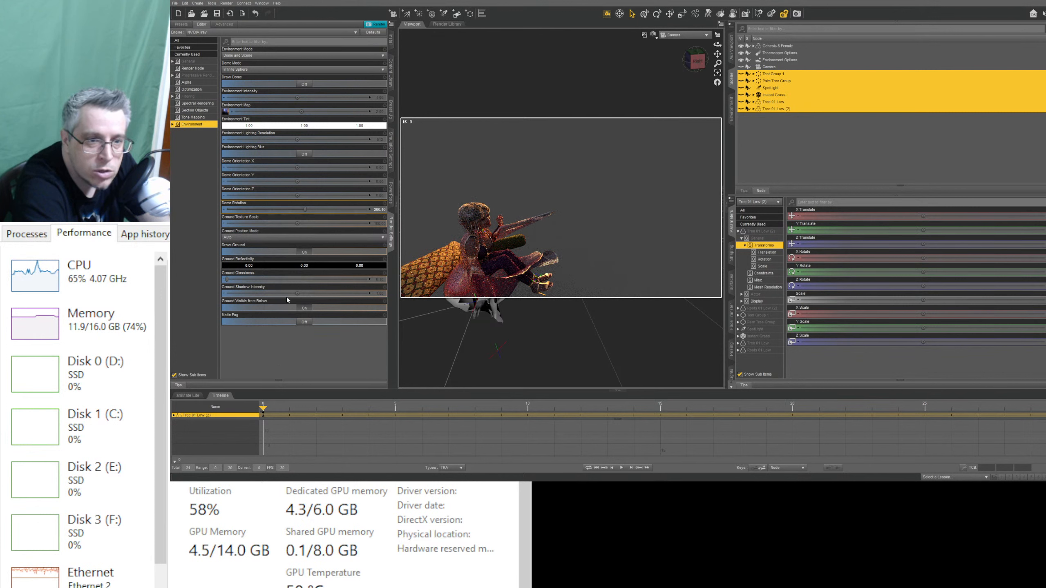
pyautogui.click(322, 210)
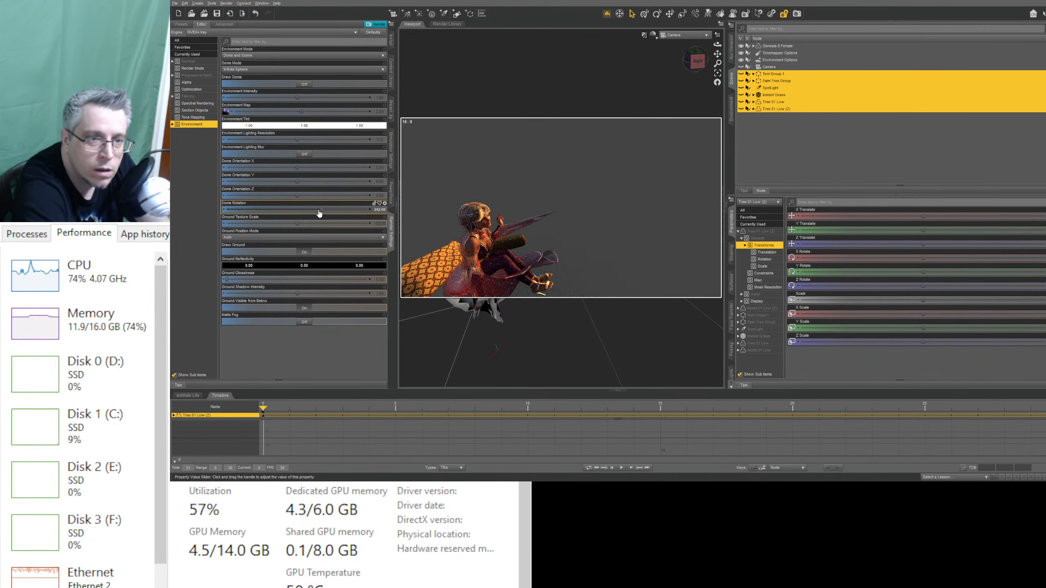
pyautogui.click(332, 209)
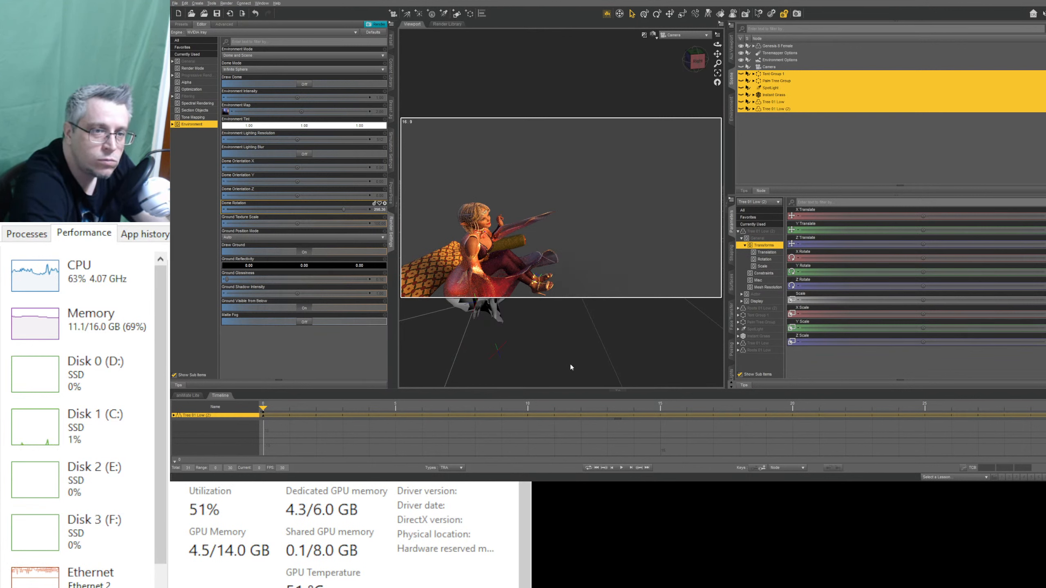
# Step: Set the Environment Map value to 1.5 in the environment settings
pyautogui.click(379, 113)
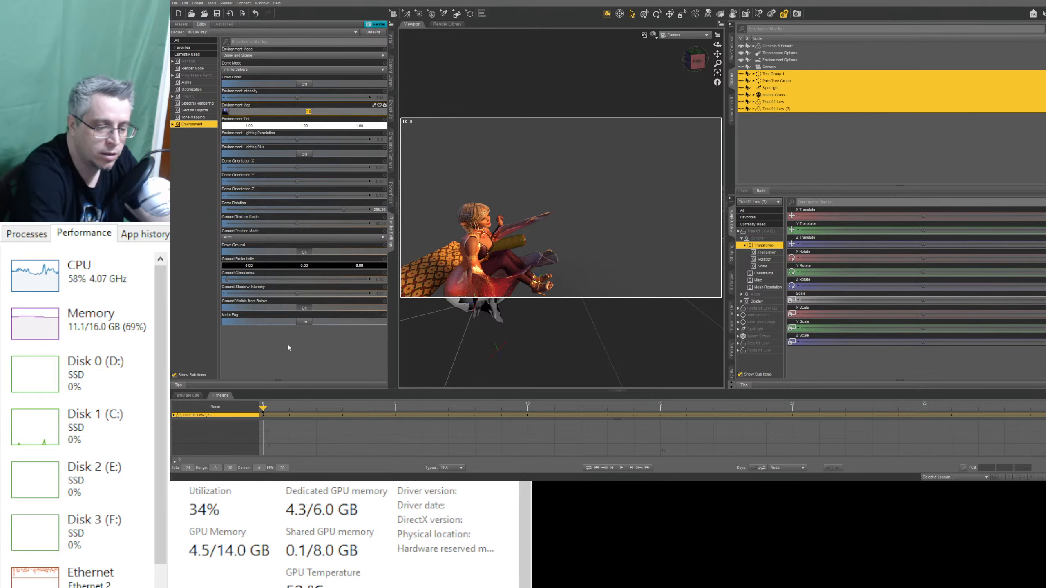
pyautogui.write('1.5')
pyautogui.press('Return')
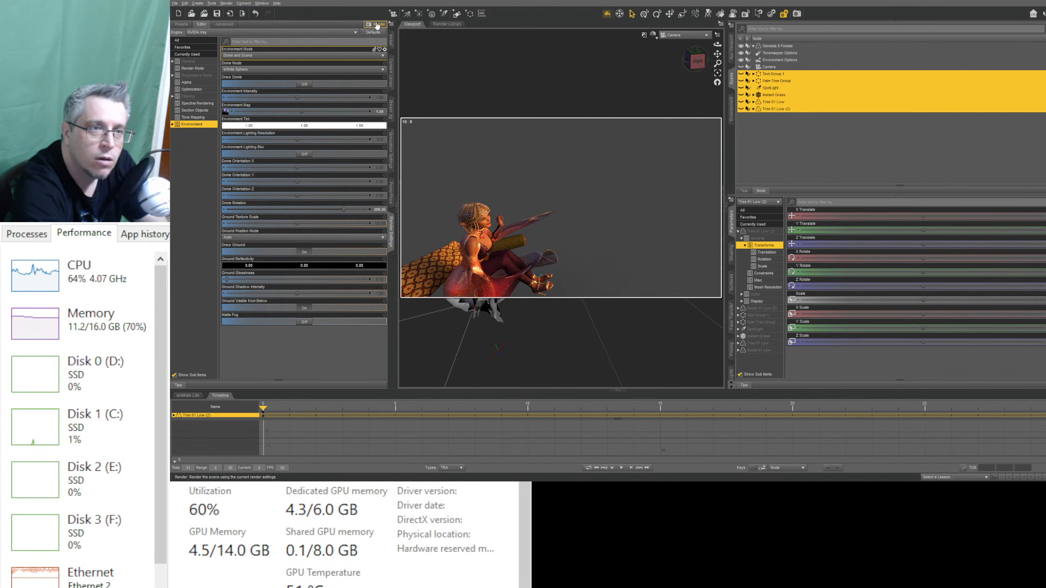
# Step: Render the Genesis 8 Female on her own and name the image with the character's name followed by "sitting", in the Tent scene 2 folder
pyautogui.click(376, 25)
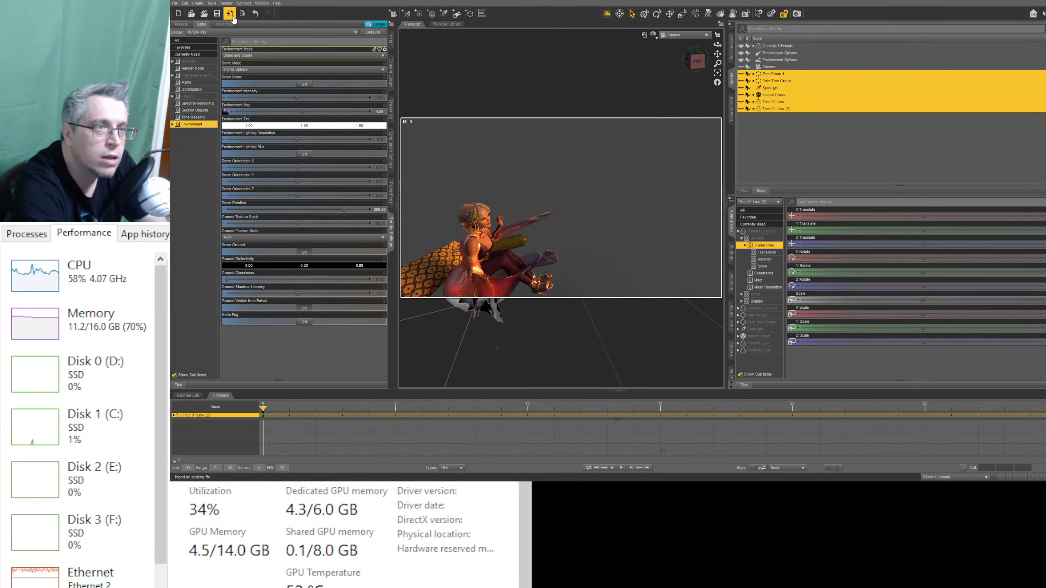
pyautogui.click(372, 25)
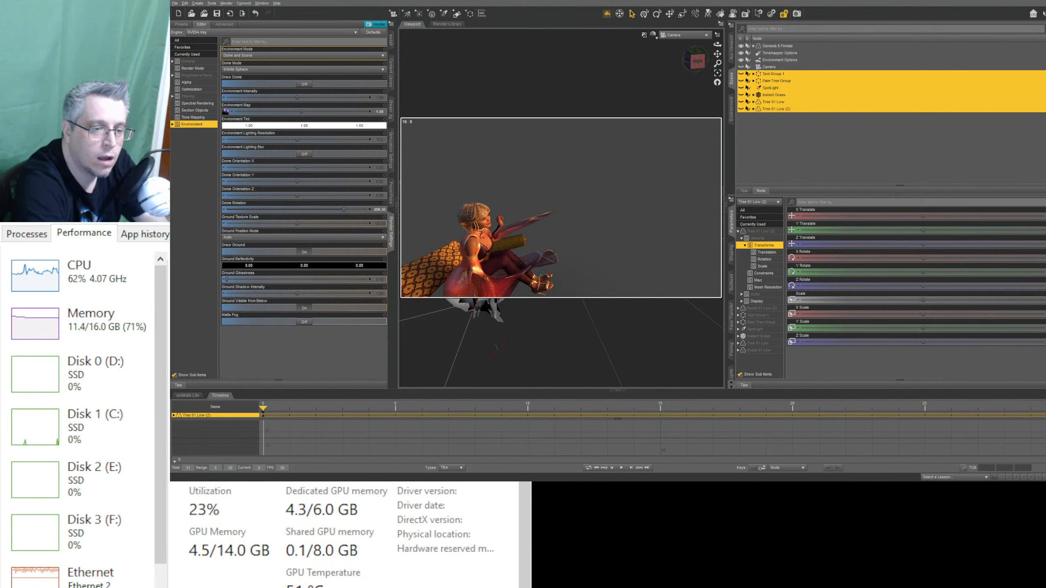
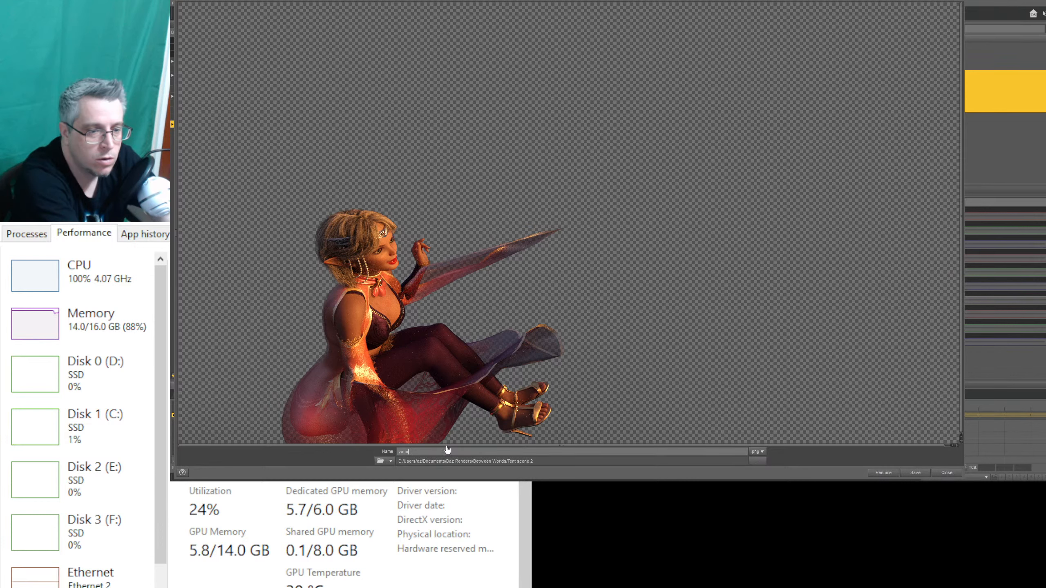
pyautogui.write('ra sitting')
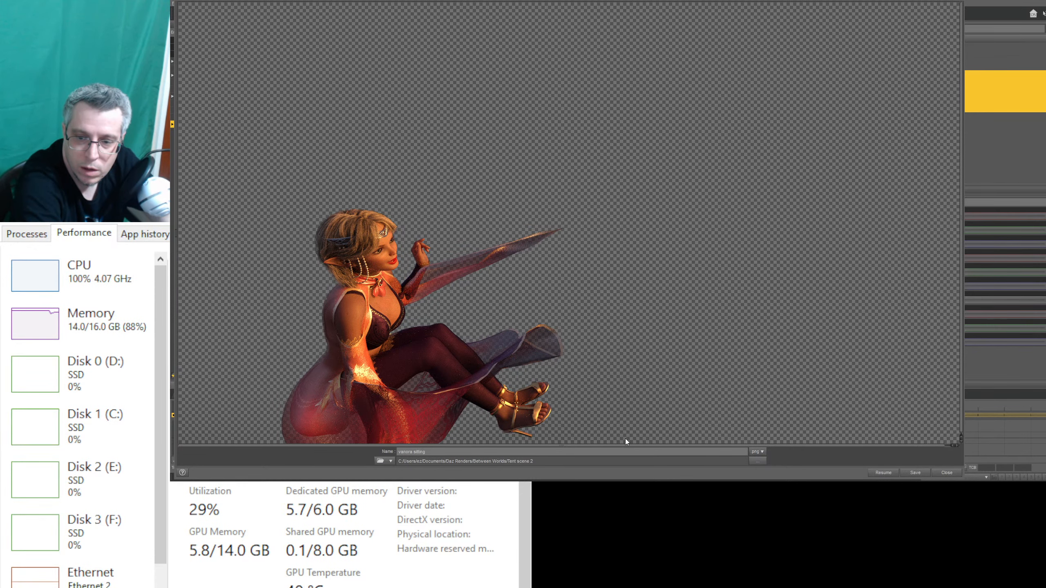